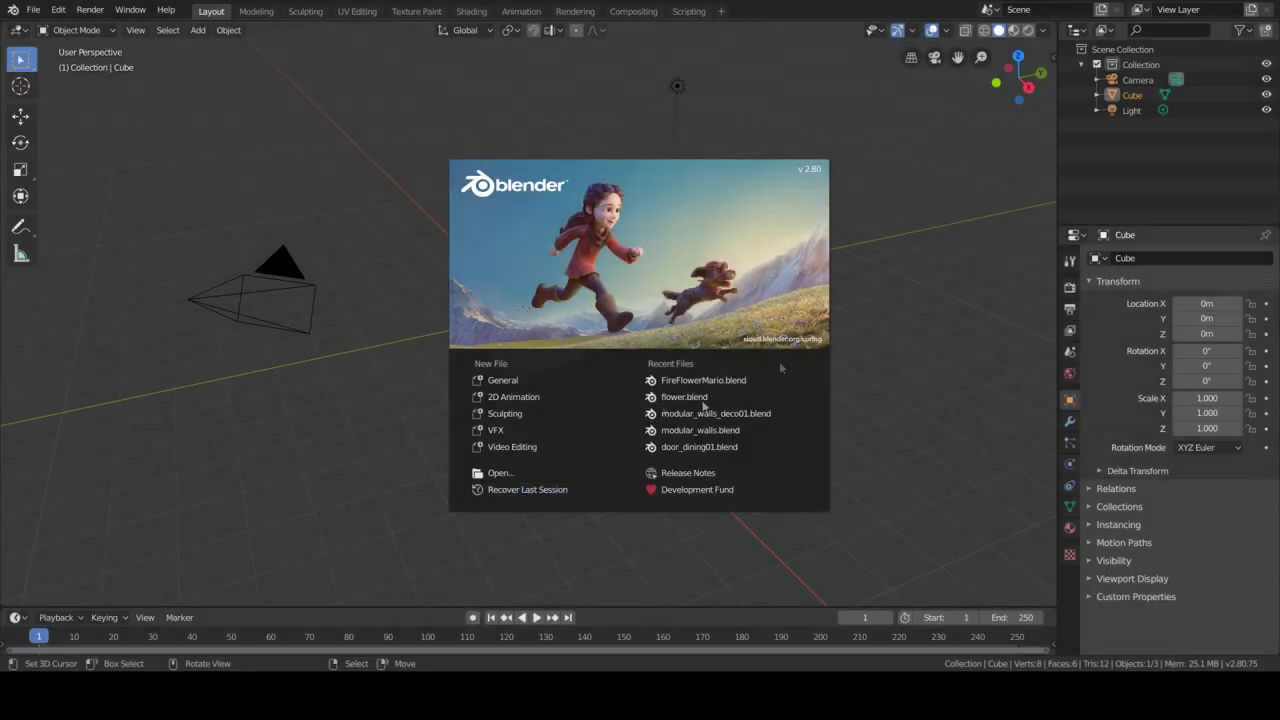
Delete the default objects and add zelda_shield.jpg as a front-facing reference image.
key(a)
key(Delete)
key(shift+a)
key(shift+a)
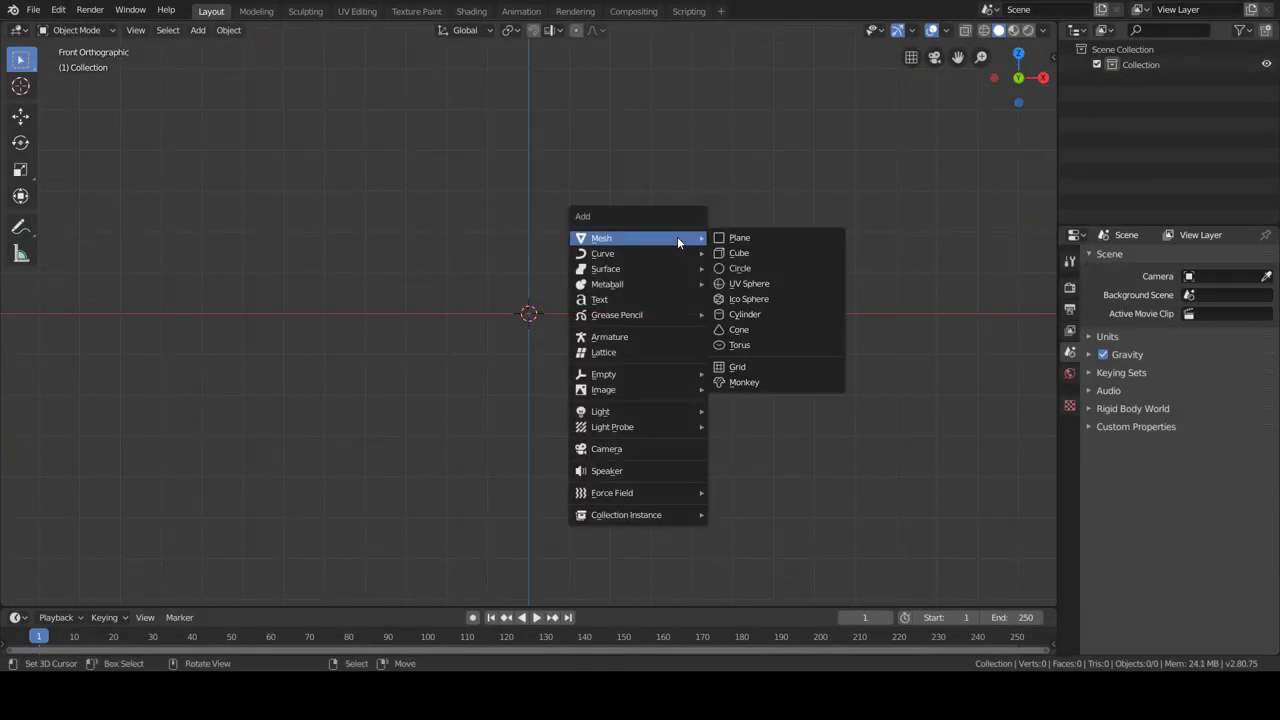
click(742, 389)
click(78, 106)
key(Return)
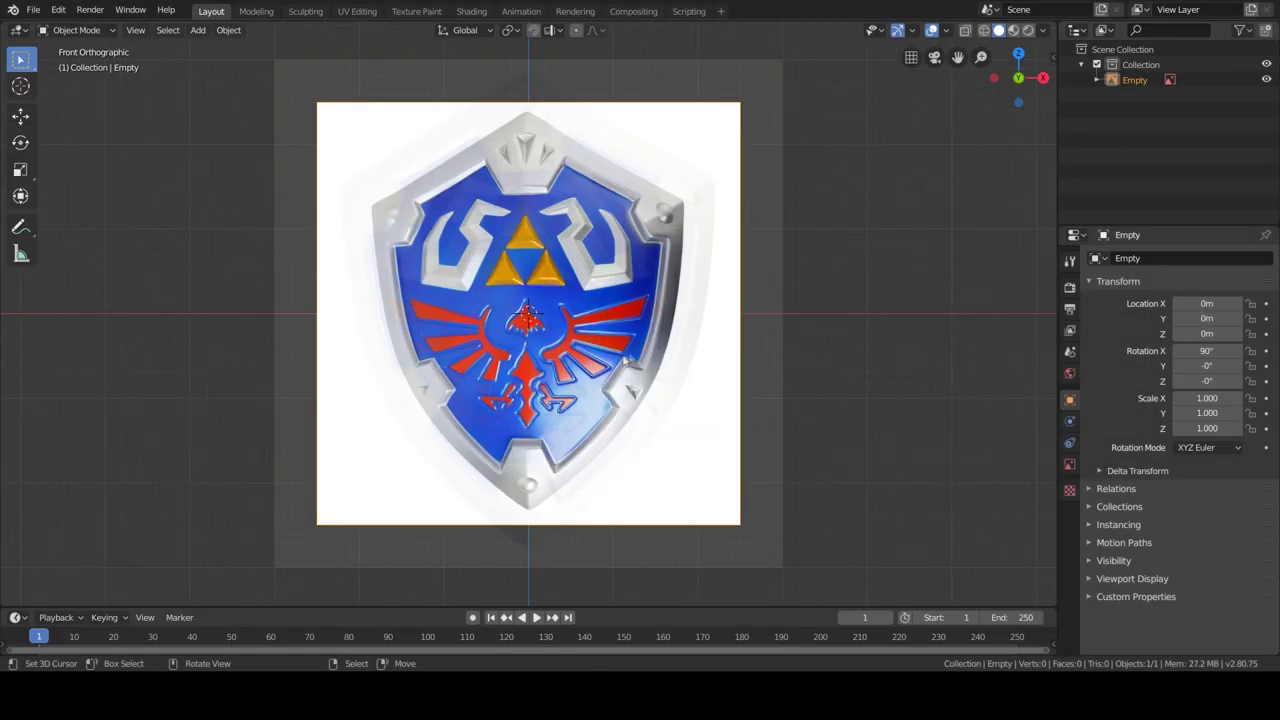
key(g)
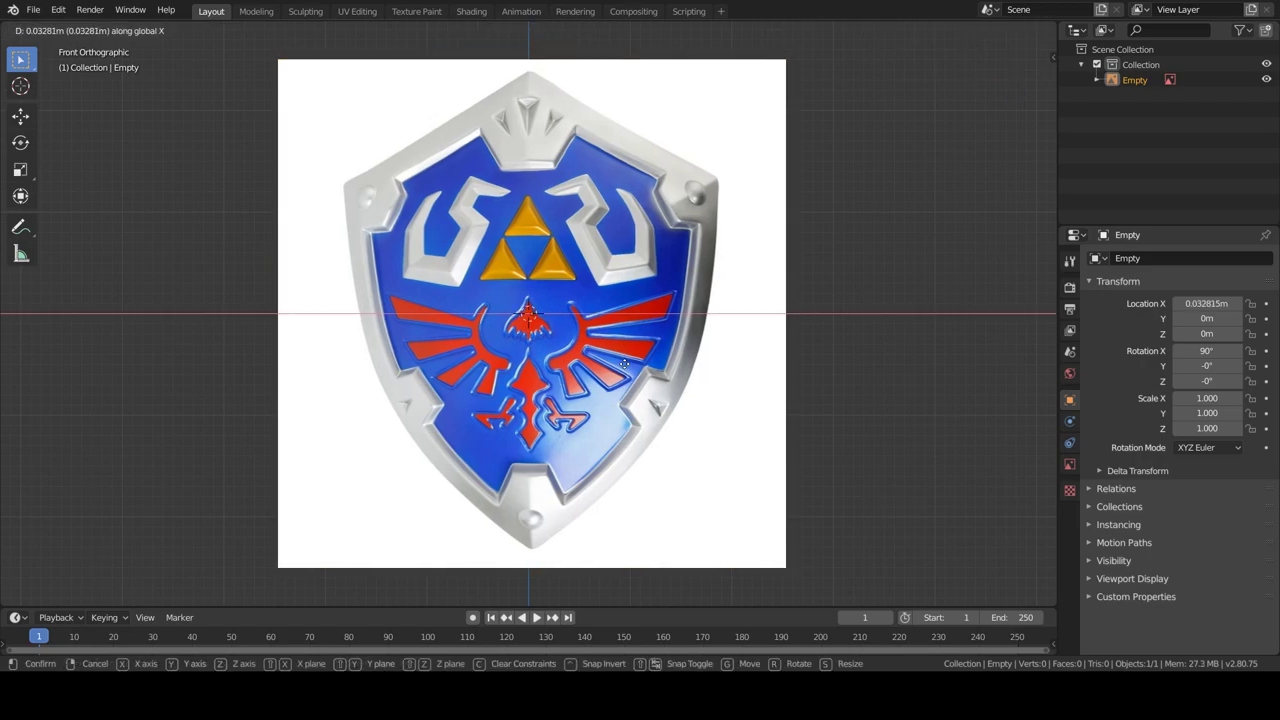
click(624, 365)
Add a Plane mesh to trace the emblem with.
key(shift+a)
click(689, 226)
middle_drag(689, 226, 400, 150)
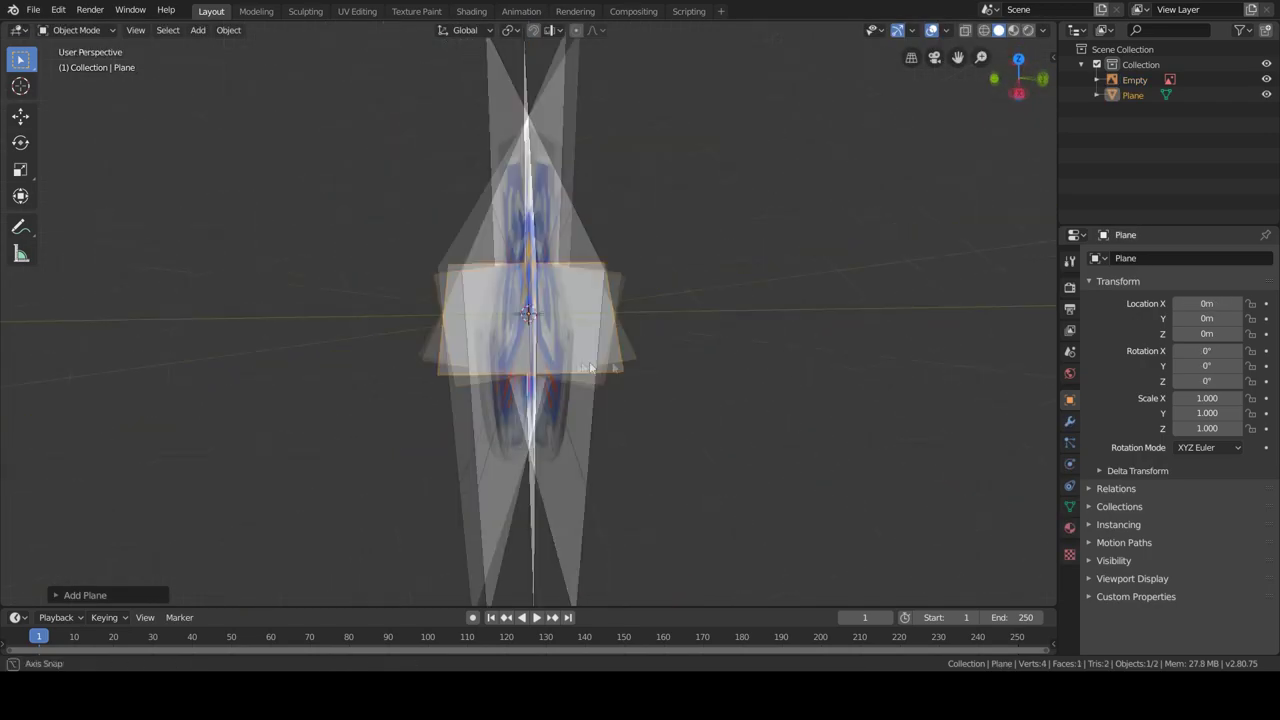
Reduce the plane to a single vertex and place it on the right wing, in front view.
key(Tab)
key(x)
click(554, 365)
key(KP_1)
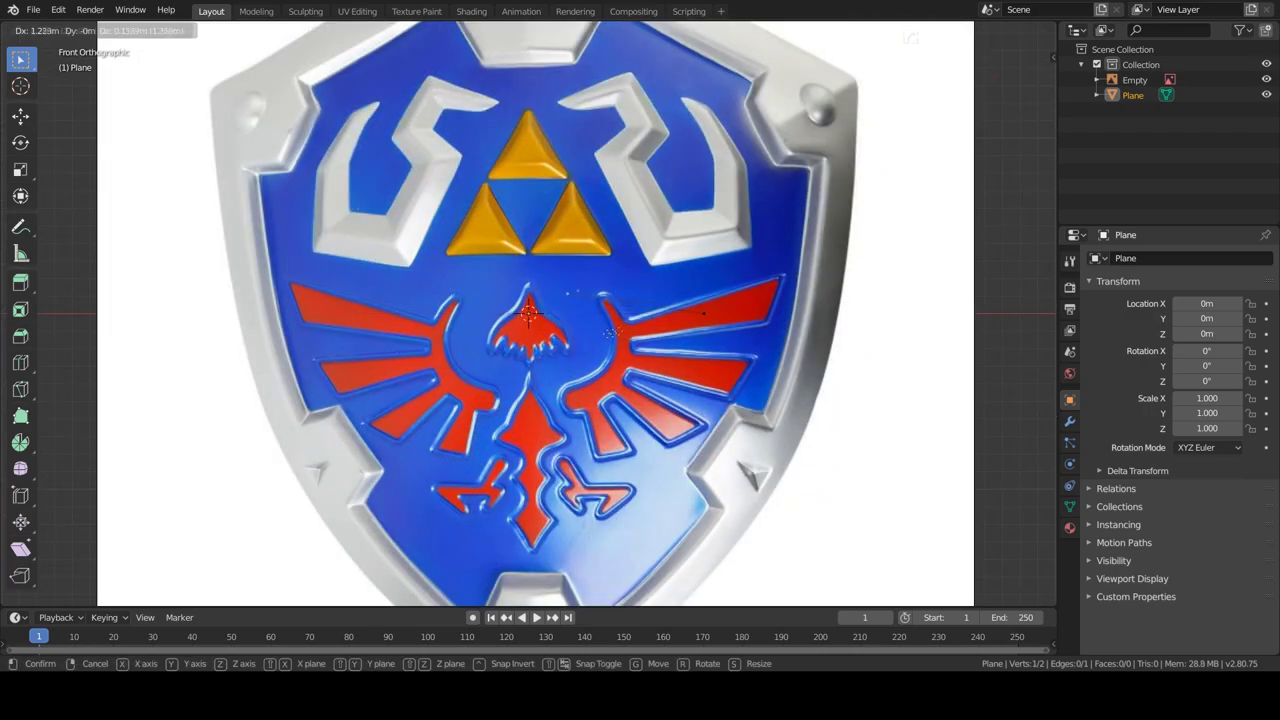
key(g)
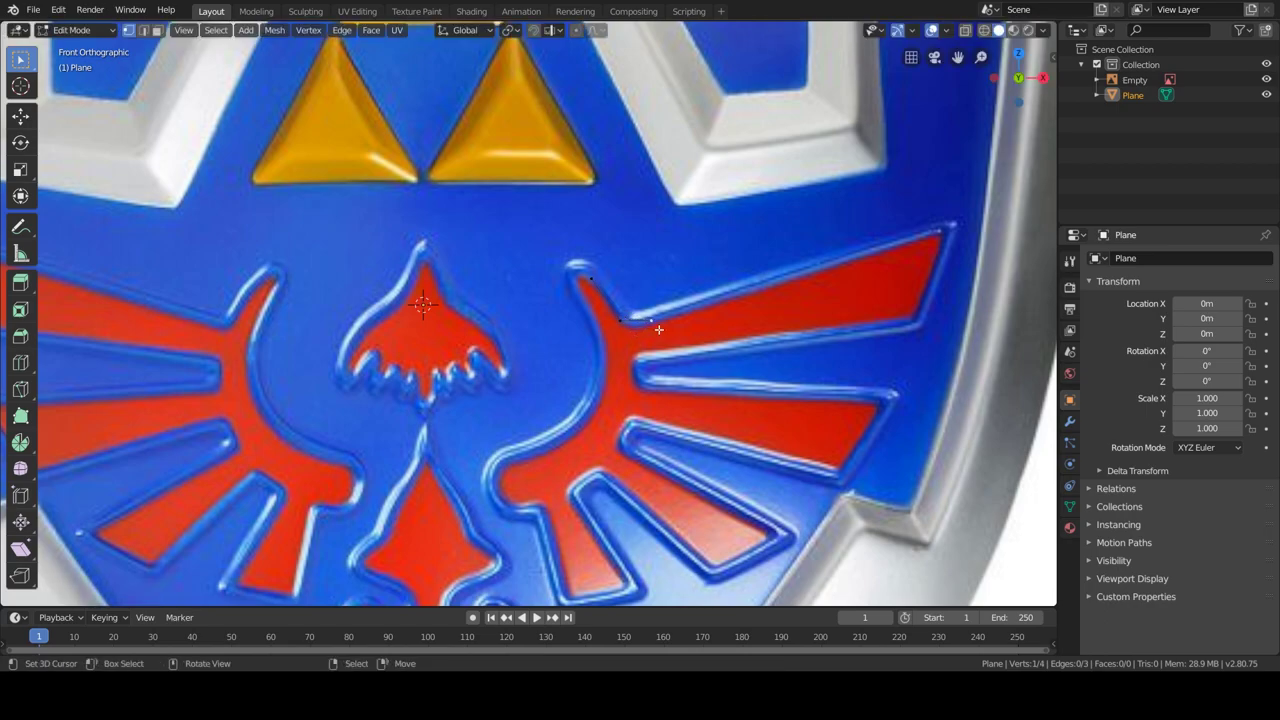
click(648, 330)
key(g)
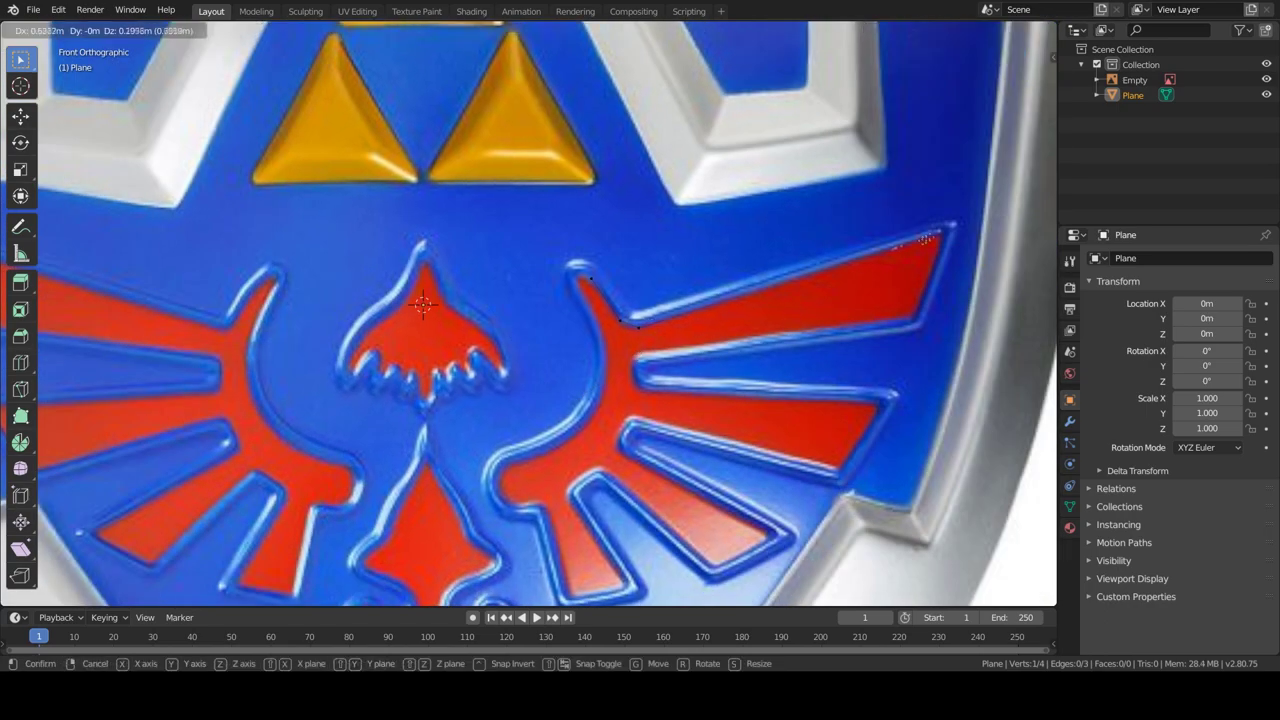
click(964, 224)
Trace vertices along the wing's lower edge down to the feather's bottom.
ctrl+right_click(677, 346)
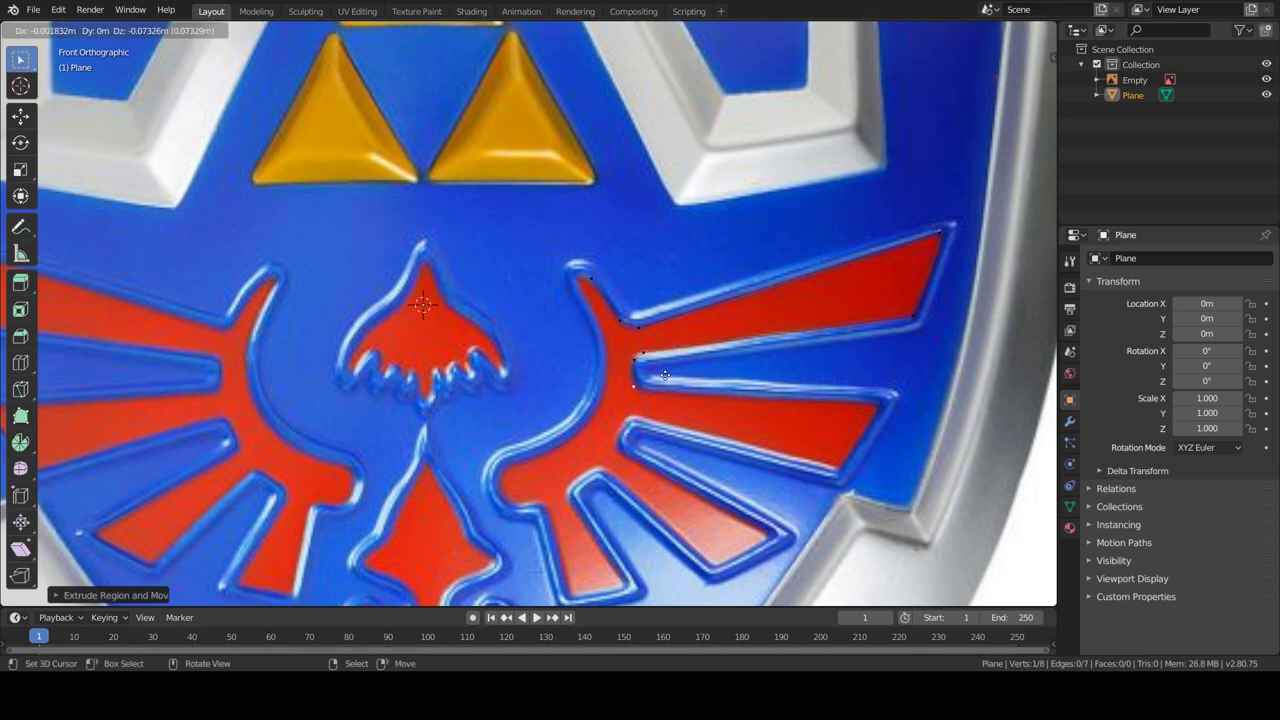
ctrl+right_click(874, 450)
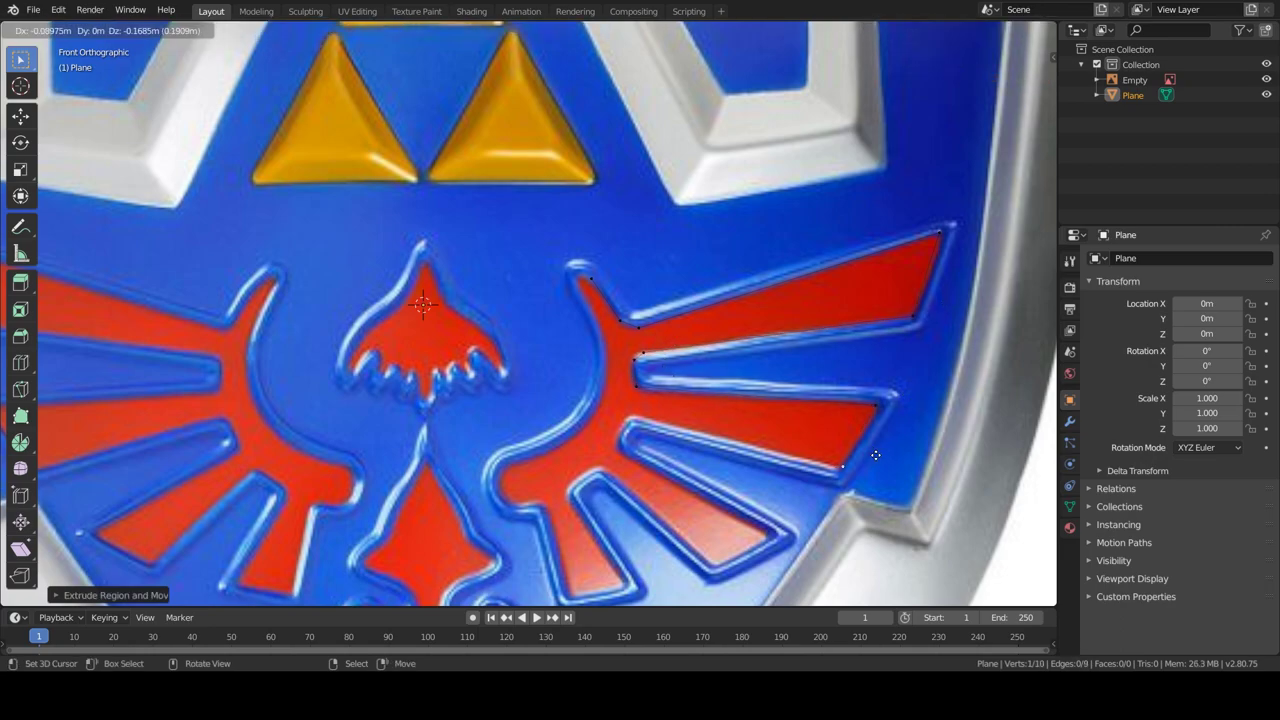
ctrl+right_click(838, 467)
ctrl+right_click(636, 414)
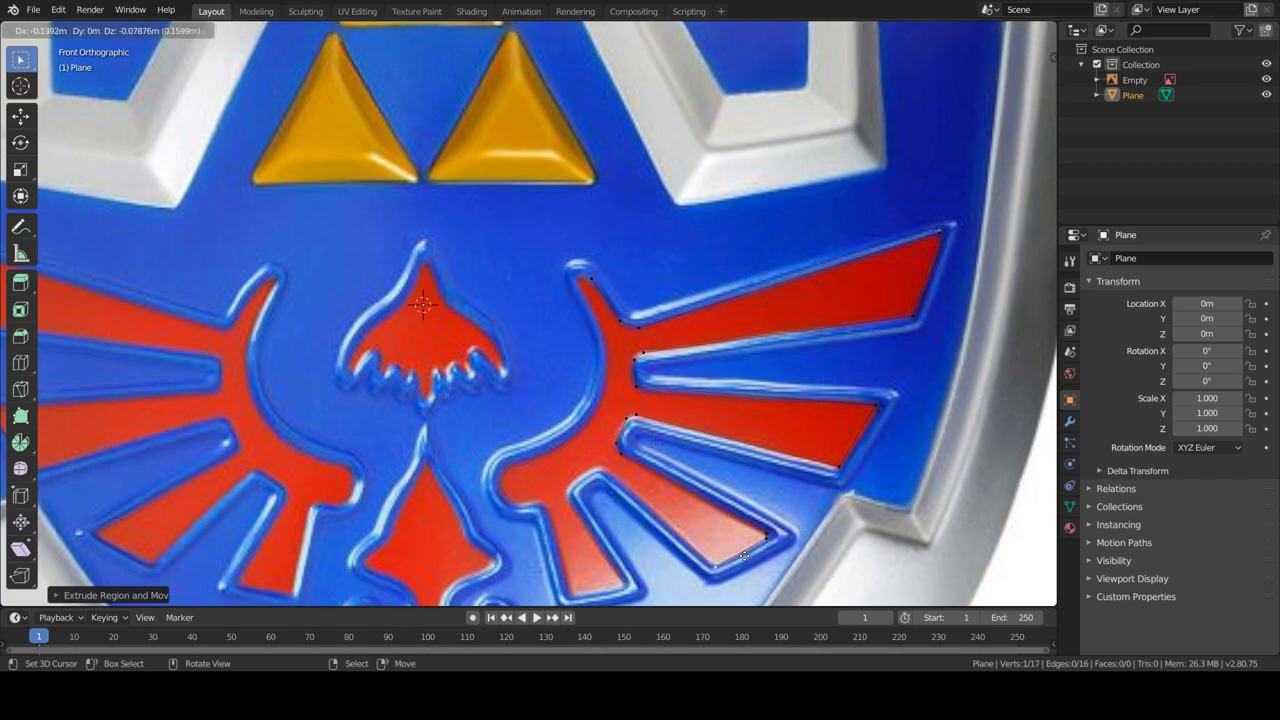
ctrl+right_click(594, 469)
ctrl+right_click(568, 491)
ctrl+right_click(592, 545)
ctrl+right_click(636, 563)
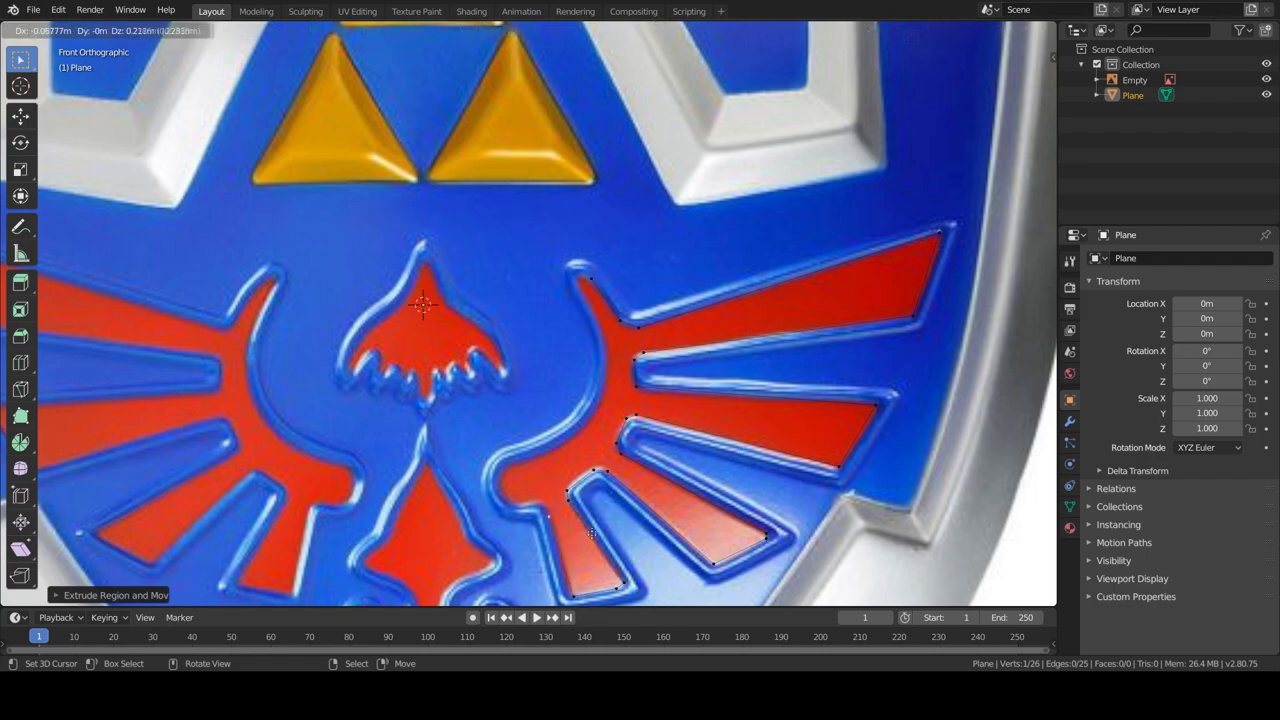
click(547, 511)
key(e)
click(547, 491)
Extrude vertices back up the wing edge and merge the two overlapping vertices.
ctrl+right_click(513, 461)
ctrl+right_click(538, 452)
ctrl+right_click(563, 441)
ctrl+right_click(590, 418)
key(e)
click(648, 398)
key(e)
click(646, 364)
key(e)
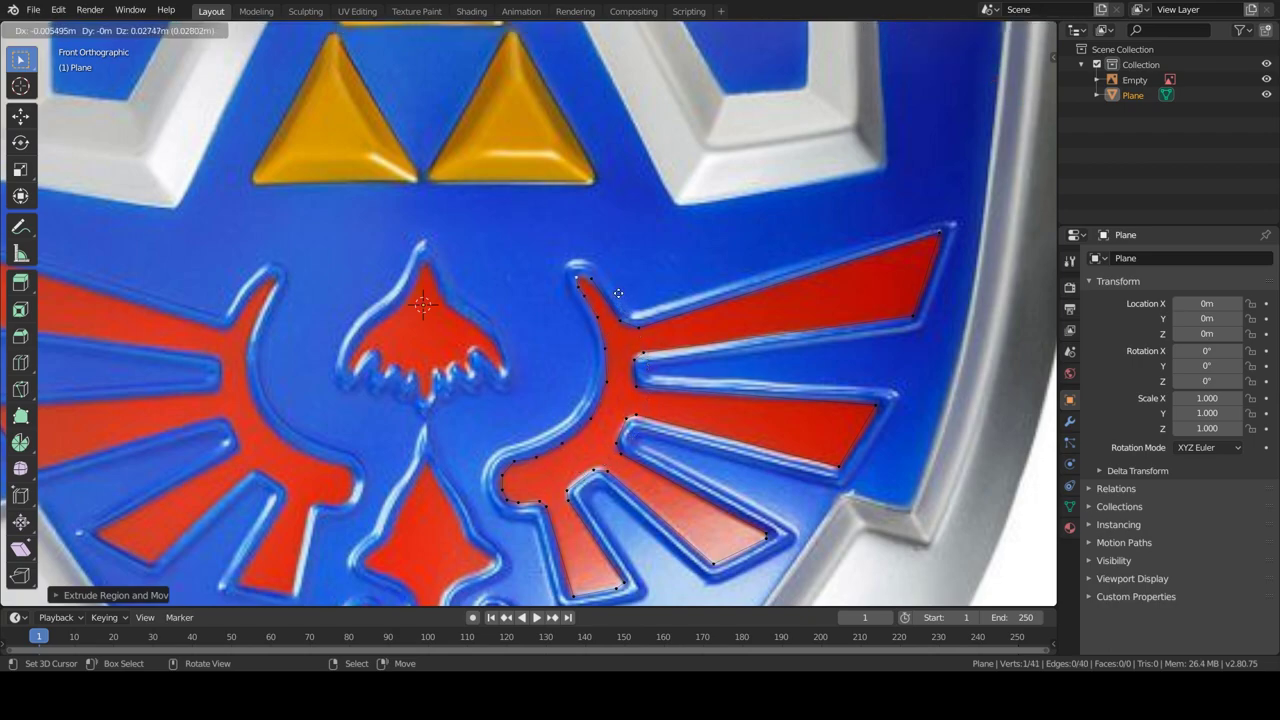
click(591, 288)
key(alt+m)
click(623, 347)
Extrude the outline around the small lower feather and the red claw shape.
shift+middle_drag(605, 600, 659, 418)
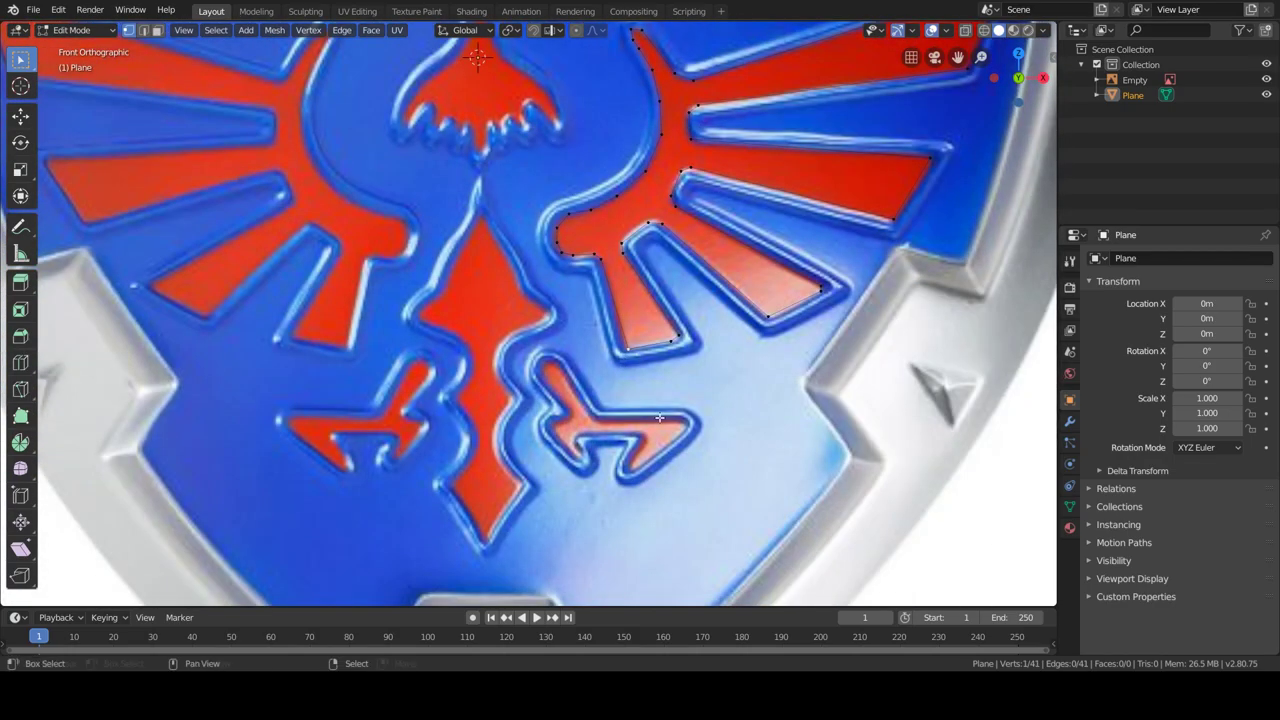
key(e)
click(596, 418)
key(e)
click(683, 418)
key(e)
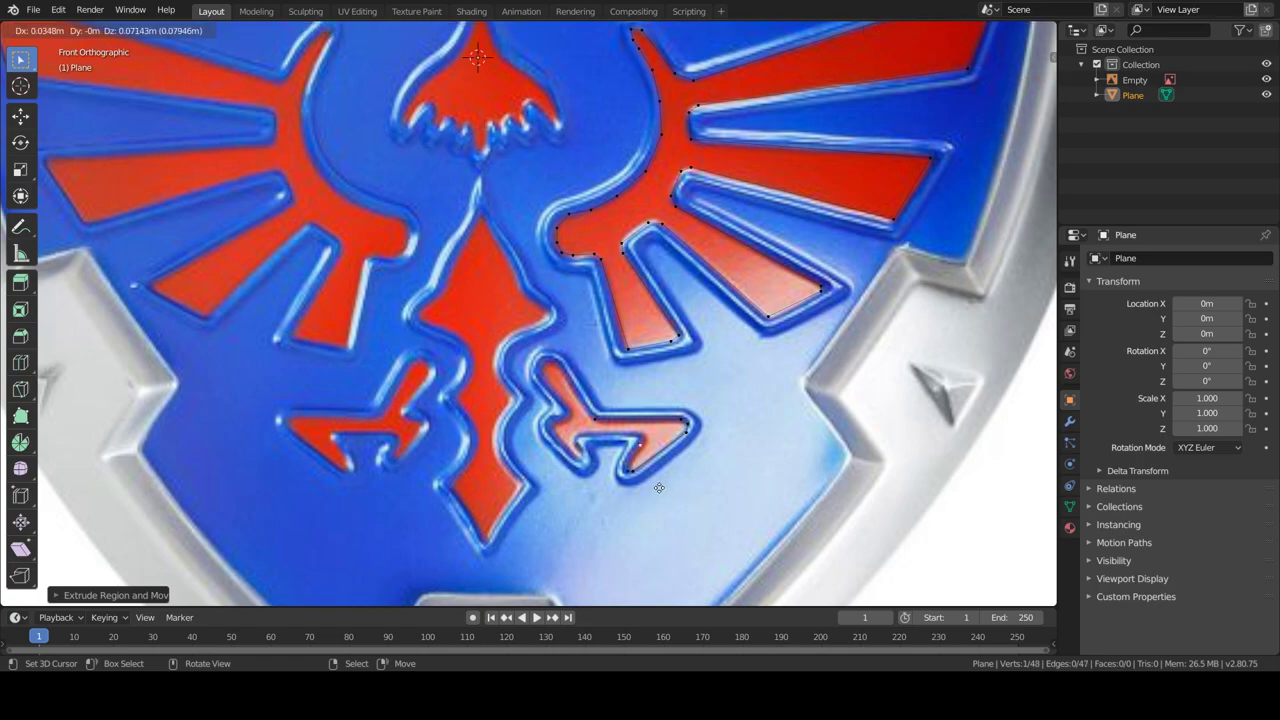
click(594, 477)
key(e)
click(596, 490)
key(e)
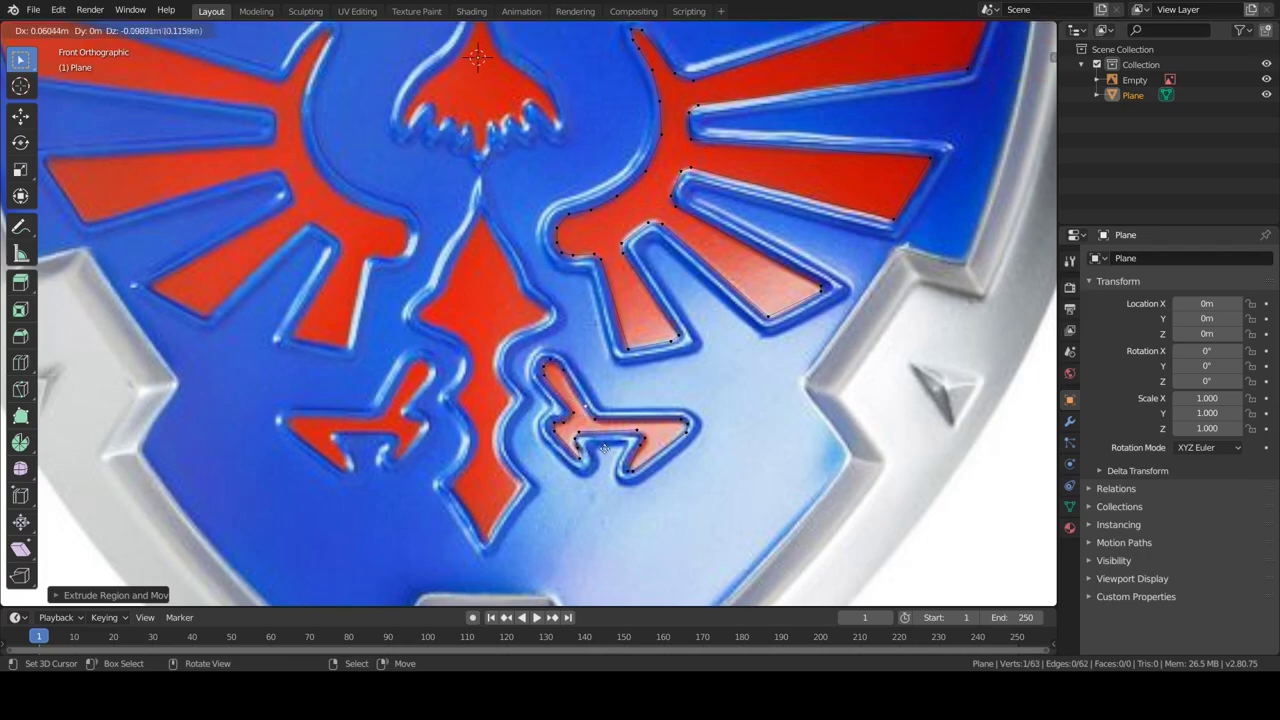
click(604, 448)
scroll(599, 428, up, 2)
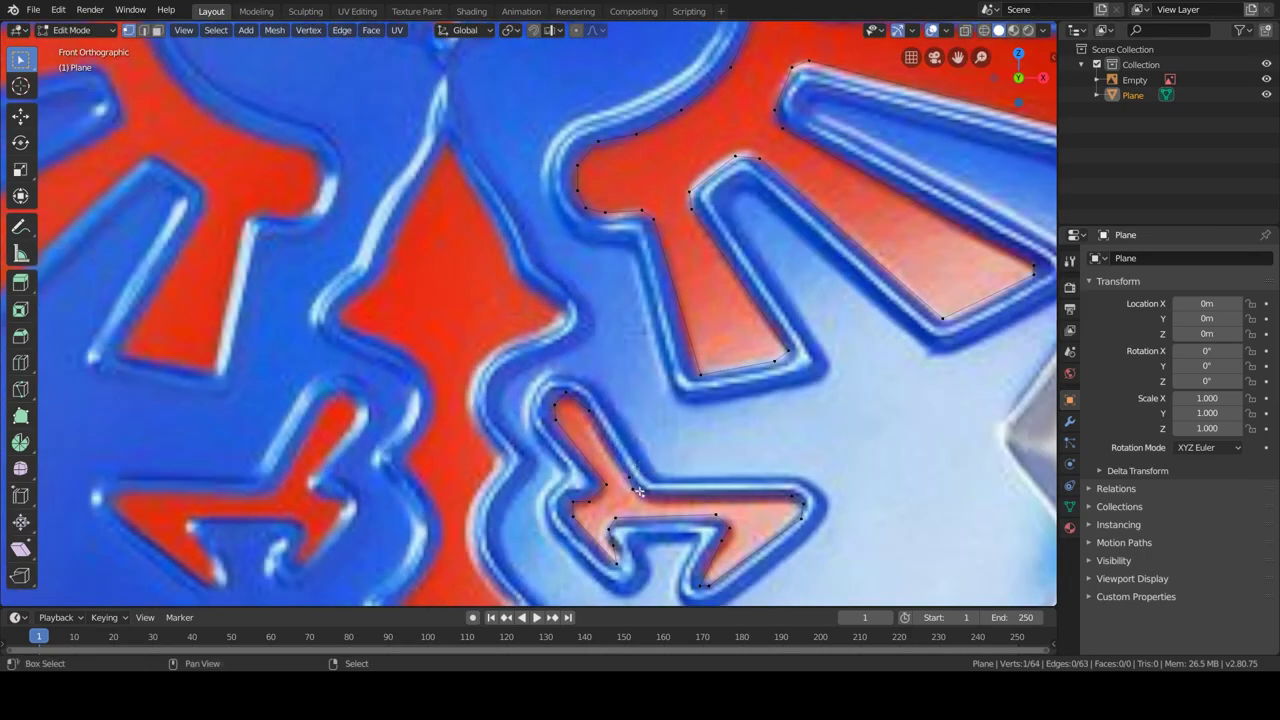
scroll(739, 508, down, 4)
scroll(587, 453, up, 1)
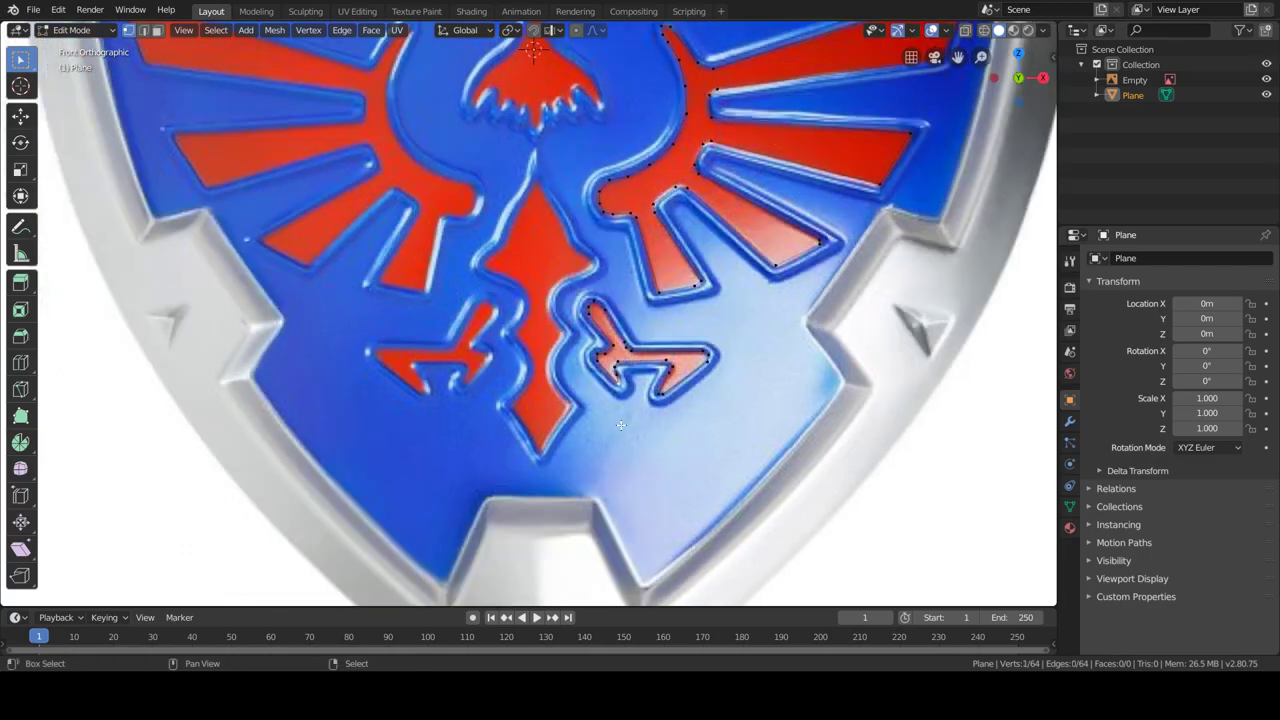
scroll(600, 455, up, 3)
Start a new vertex chain with Shift+D and trace the central tail to its tip.
key(shift+d)
click(644, 458)
key(e)
click(585, 325)
key(e)
click(606, 285)
click(585, 228)
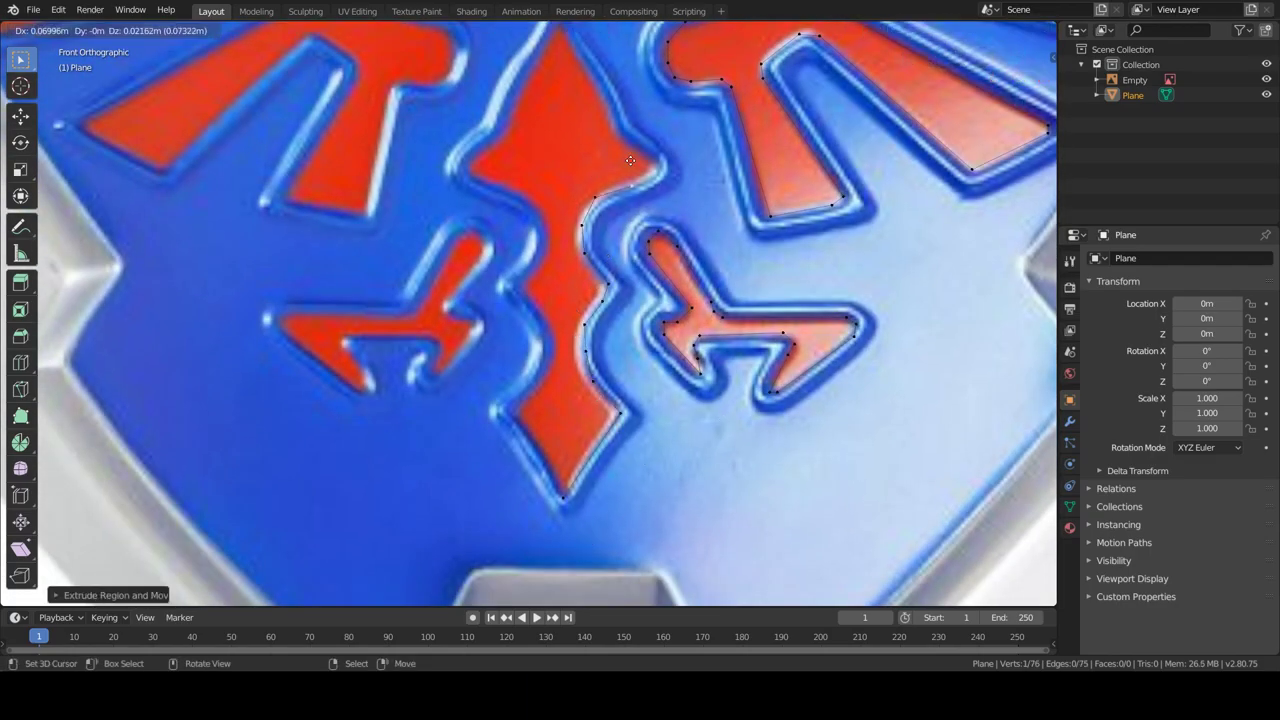
scroll(700, 290, up, 3)
key(e)
click(726, 193)
key(e)
click(702, 203)
Scale the two end vertices flat onto the shield's centre line.
scroll(702, 203, down, 2)
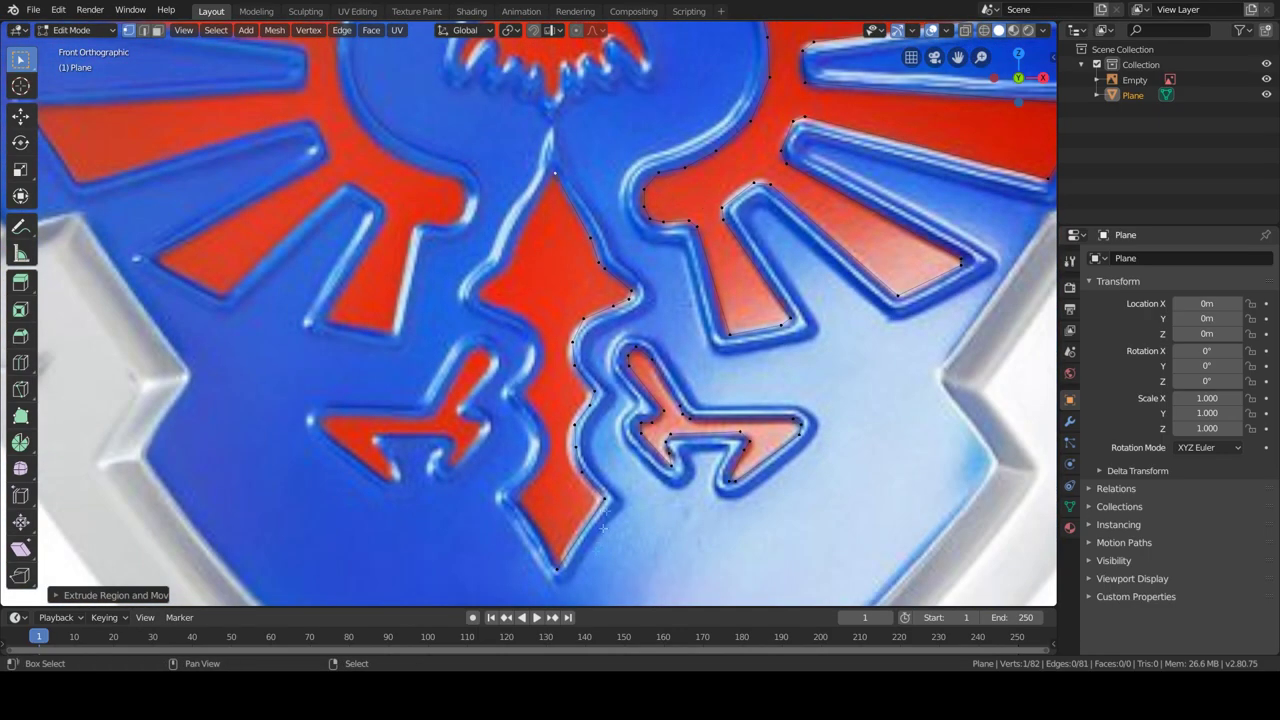
shift+click(555, 570)
key(s)
key(Return)
key(g)
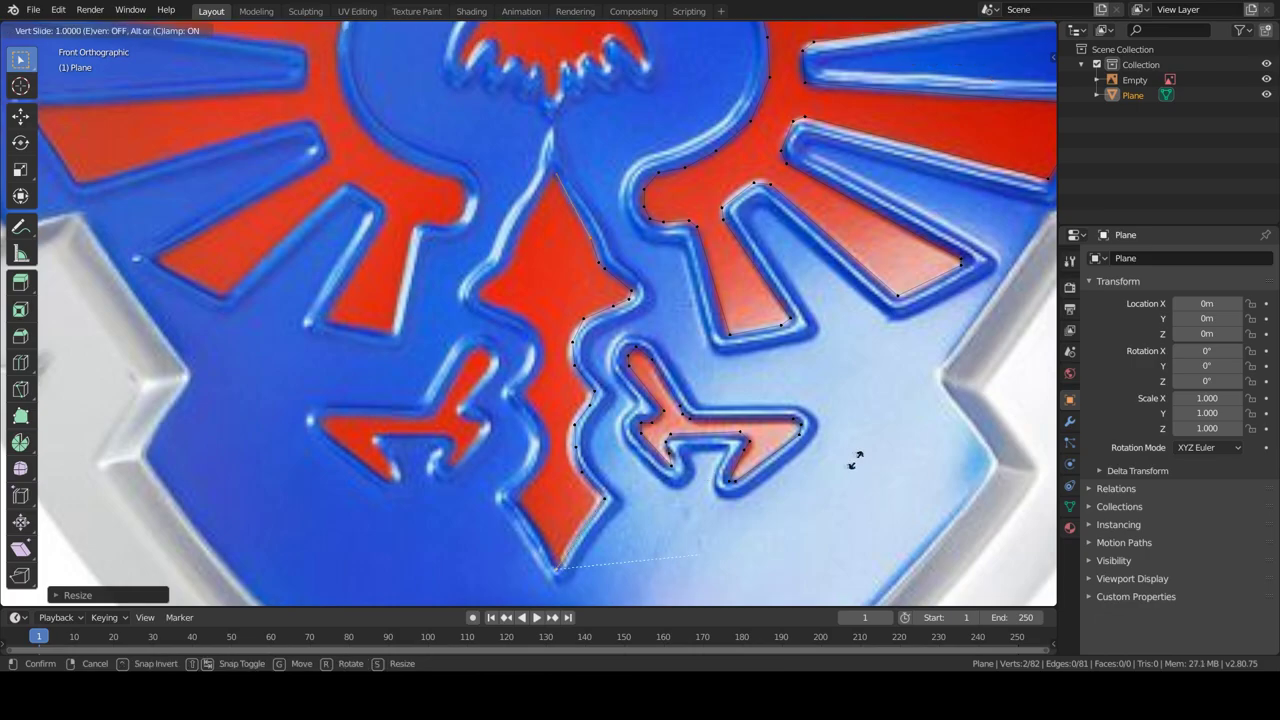
right_click(855, 459)
middle_drag(855, 459, 800, 420)
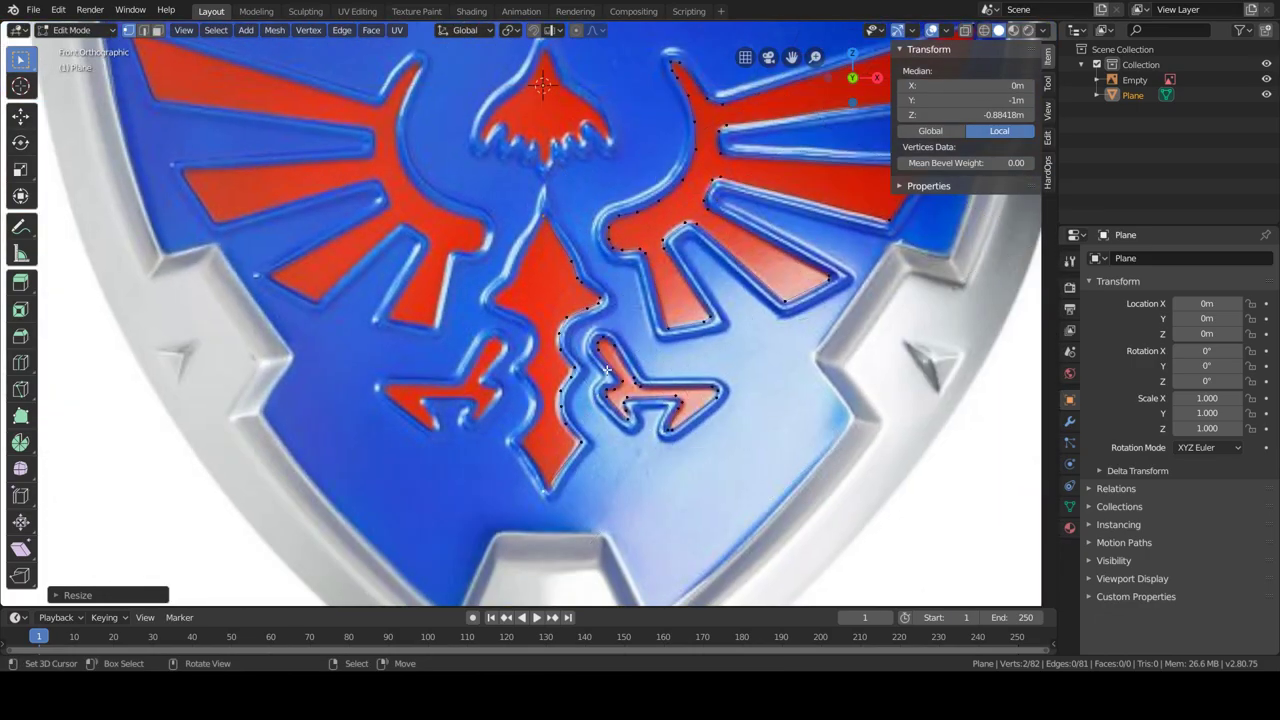
From the tail-top vertex, extrude around the bird head's lower points in front view.
middle_drag(584, 393, 584, 393)
key(KP_1)
click(584, 393)
key(e)
click(584, 393)
scroll(584, 393, up, 2)
key(g)
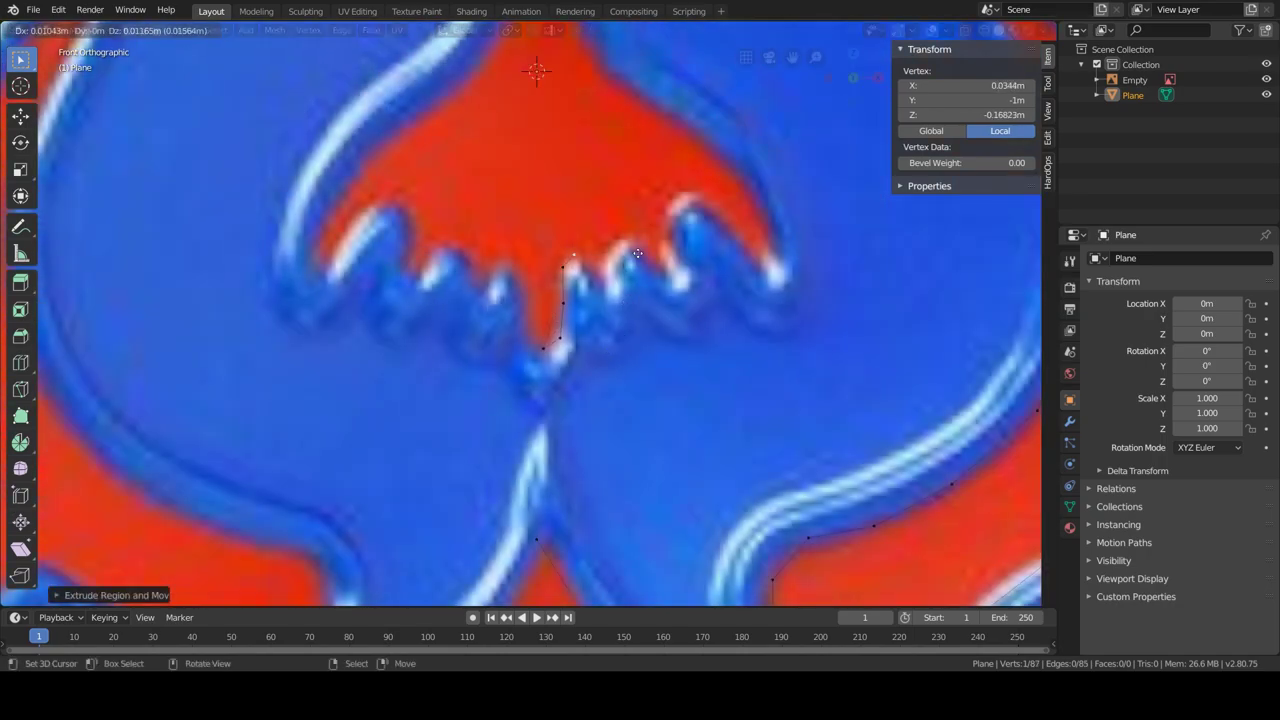
click(686, 242)
key(e)
click(710, 262)
Continue the outline up the head's right side to the top of the head.
key(e)
click(690, 198)
key(e)
click(727, 224)
key(e)
click(750, 262)
key(e)
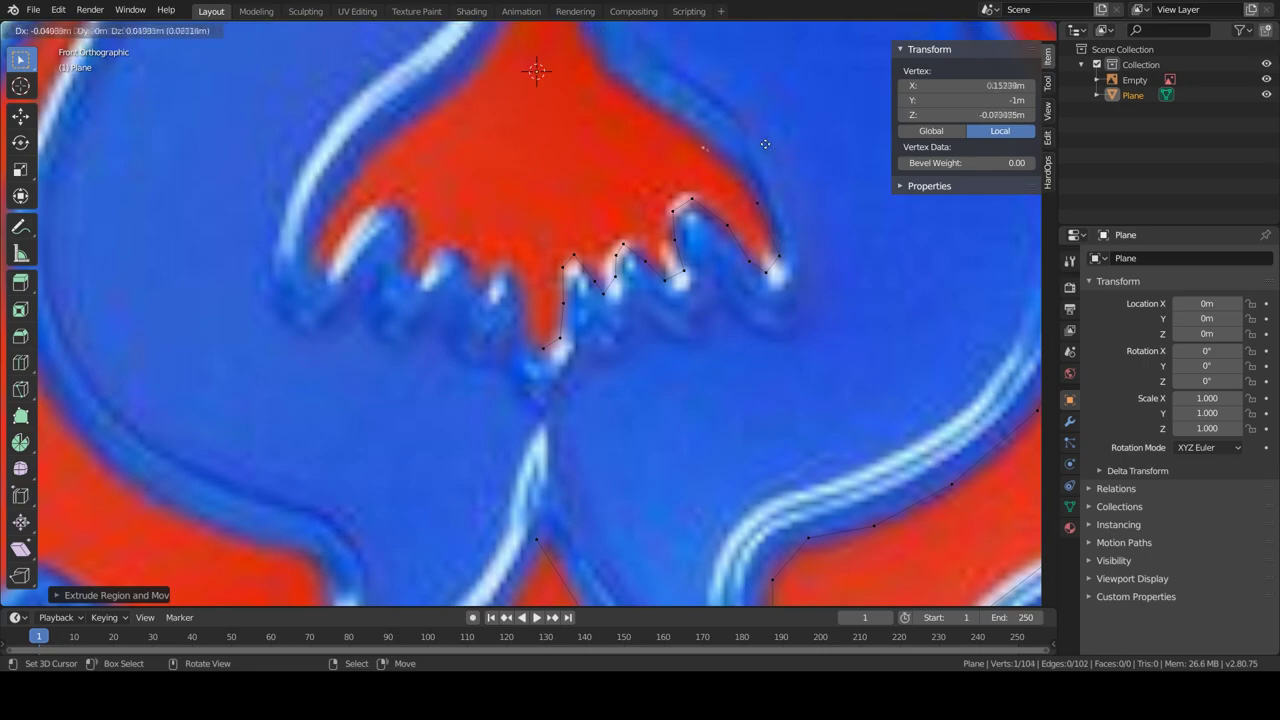
click(765, 144)
key(e)
shift+middle_drag(765, 144, 777, 288)
click(627, 108)
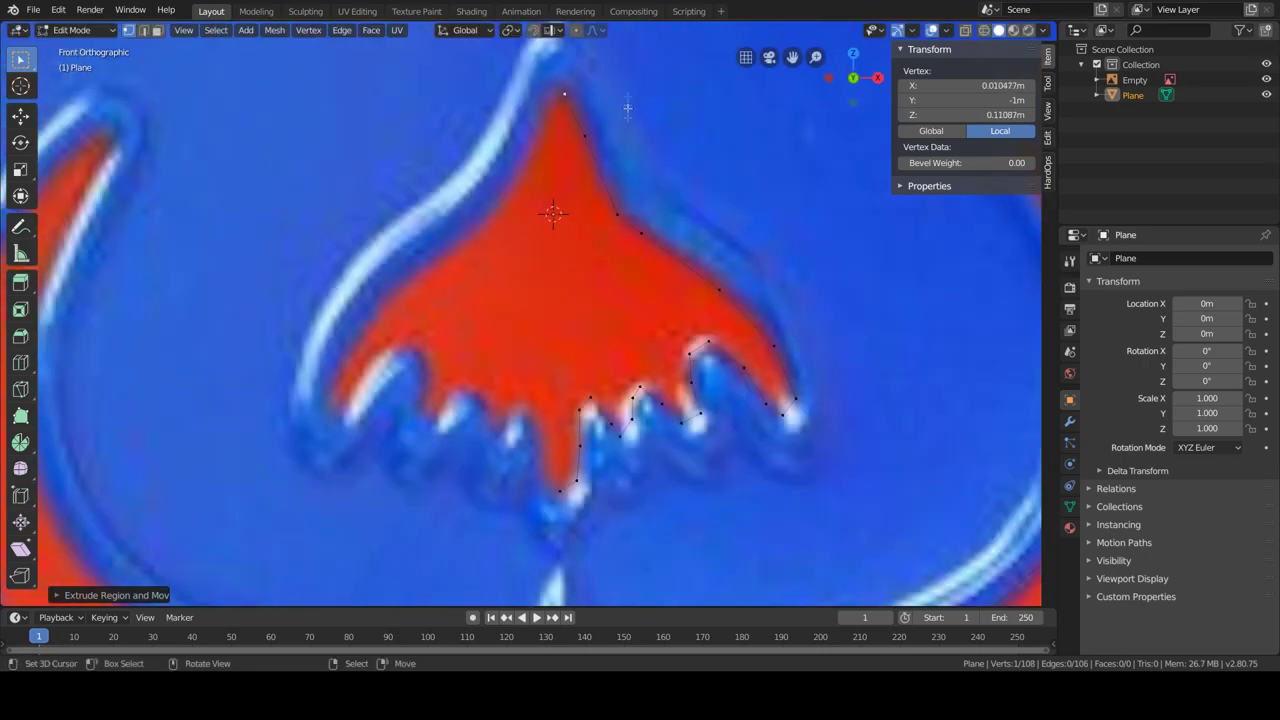
Scale the end vertices to 0 on X and orbit to check the outline.
key(s)
key(x)
key(0)
key(Return)
scroll(718, 398, down, 6)
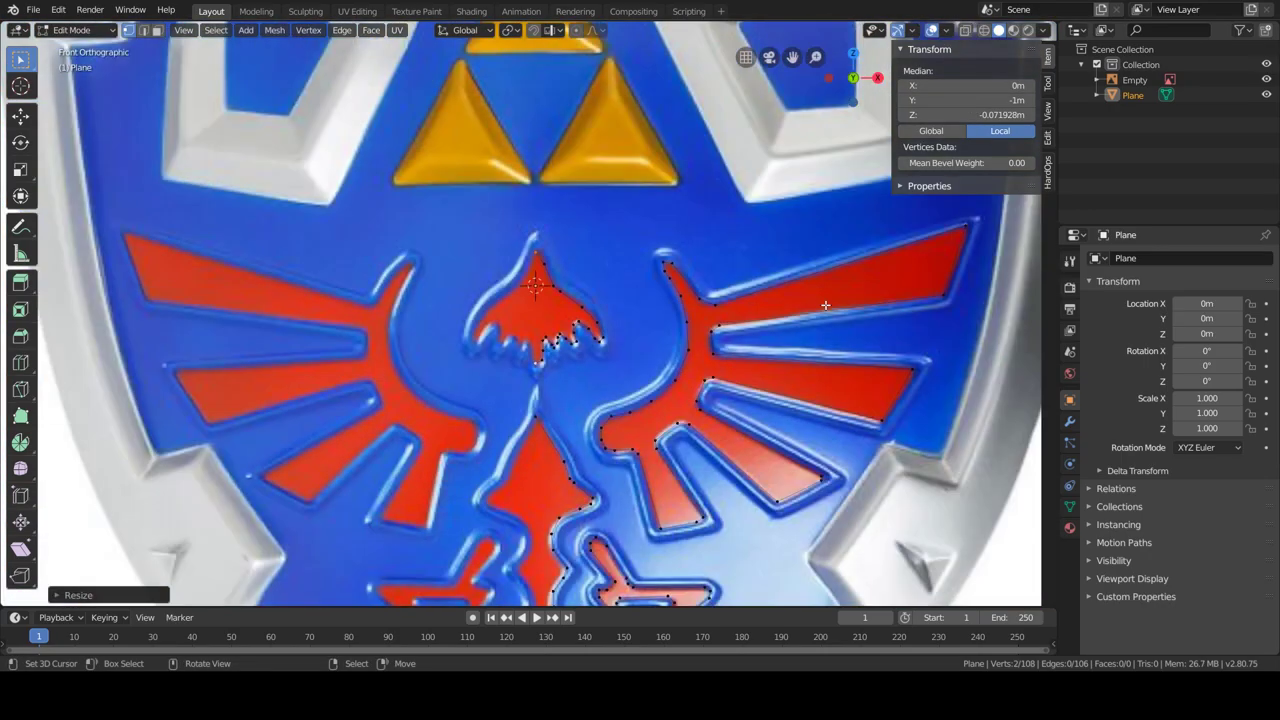
middle_drag(718, 398, 693, 296)
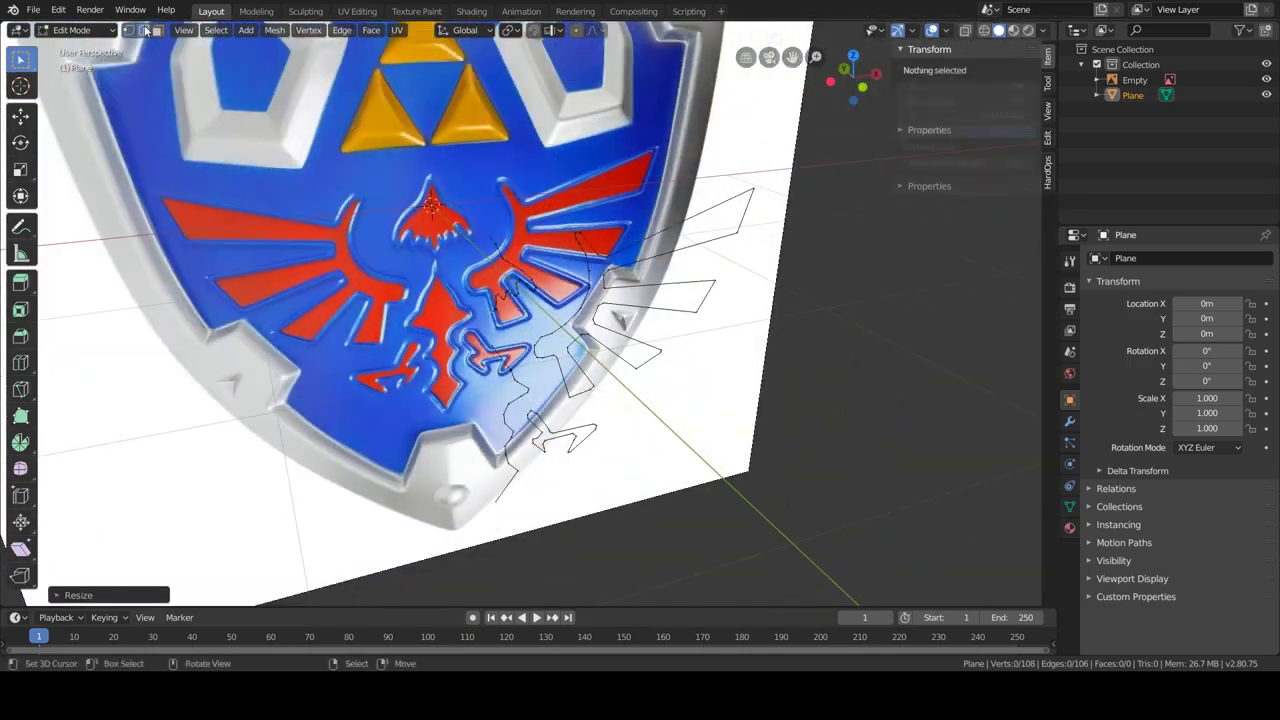
Fill faces between the outline vertices along the wing and its left border.
key(f)
scroll(693, 296, up, 2)
key(f)
scroll(693, 378, up, 4)
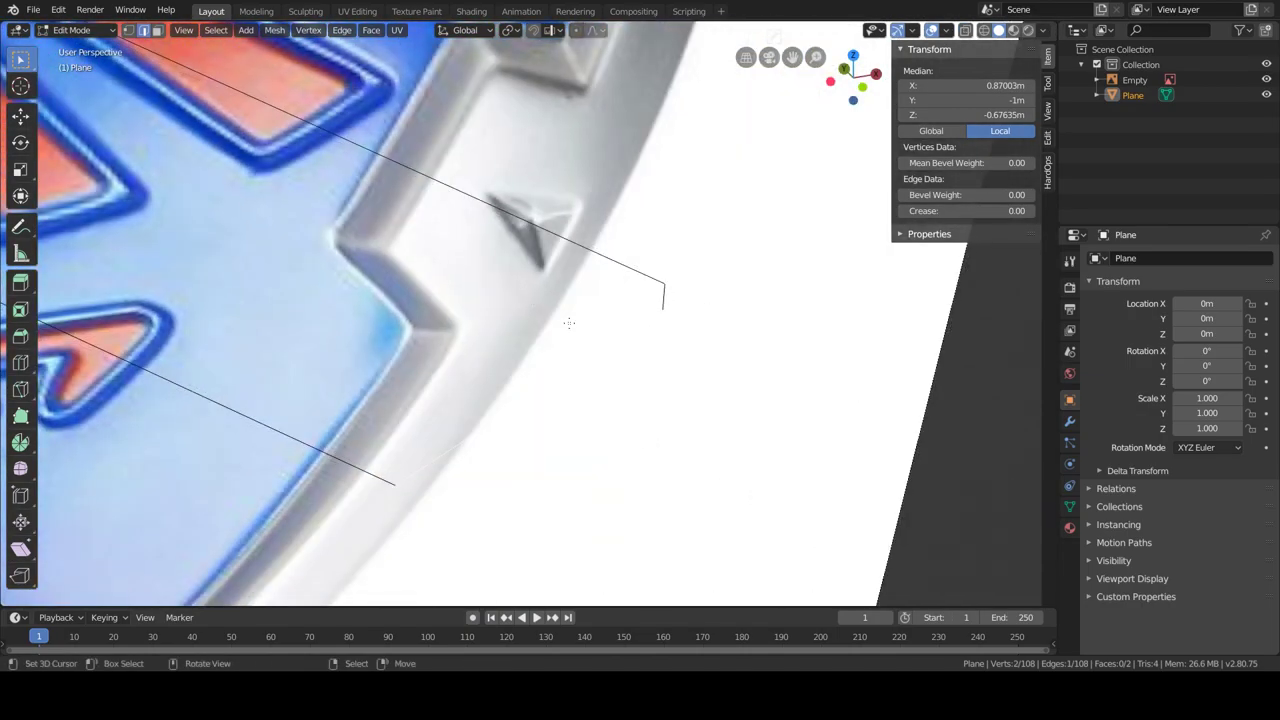
key(f)
key(f)
middle_drag(693, 378, 558, 432)
scroll(636, 392, down, 2)
key(f)
key(f)
key(f)
key(f)
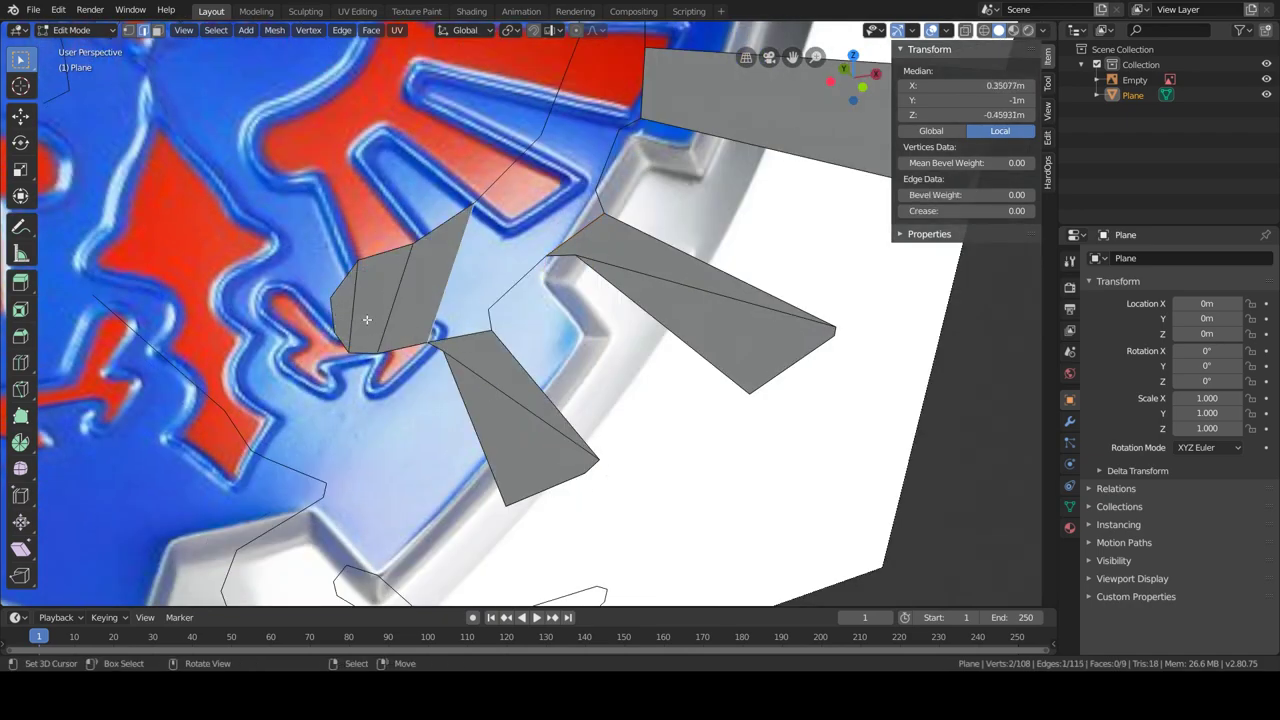
click(453, 340)
key(f)
middle_drag(448, 290, 513, 413)
key(f)
Fill the remaining gaps in the wing outline with faces.
key(f)
scroll(545, 450, up, 5)
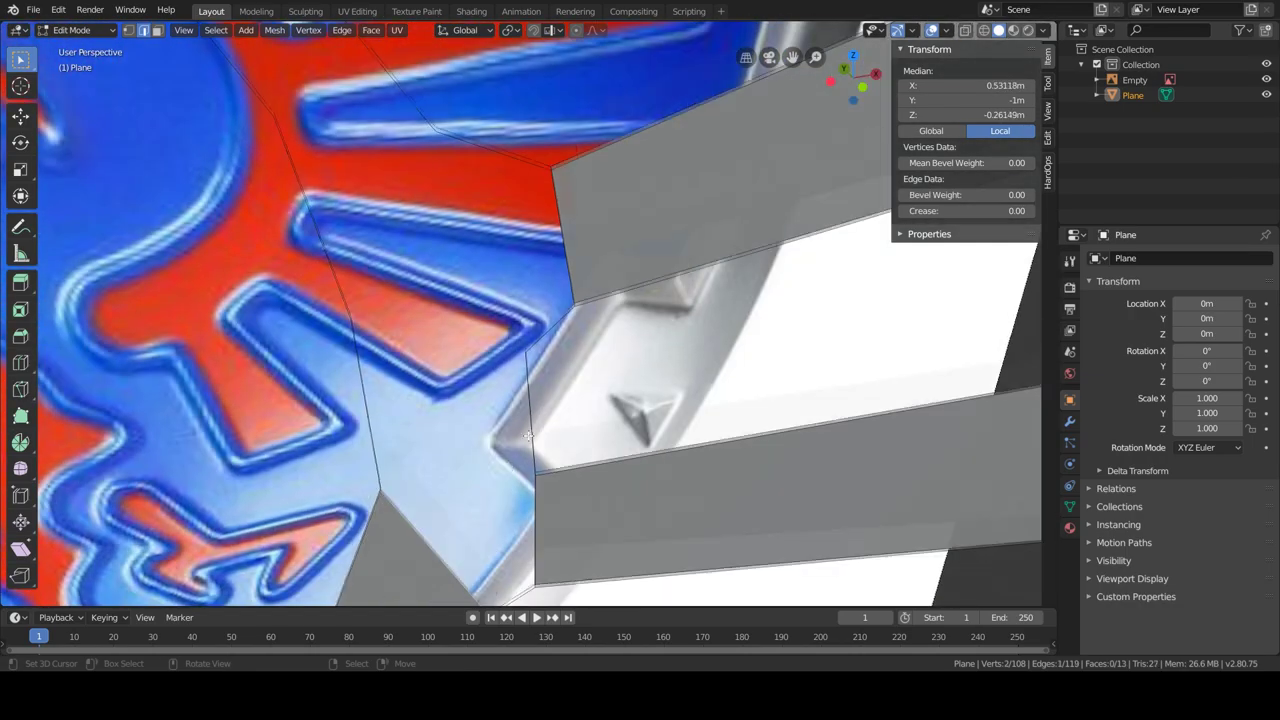
key(f)
key(f)
key(f)
middle_drag(510, 517, 591, 266)
key(f)
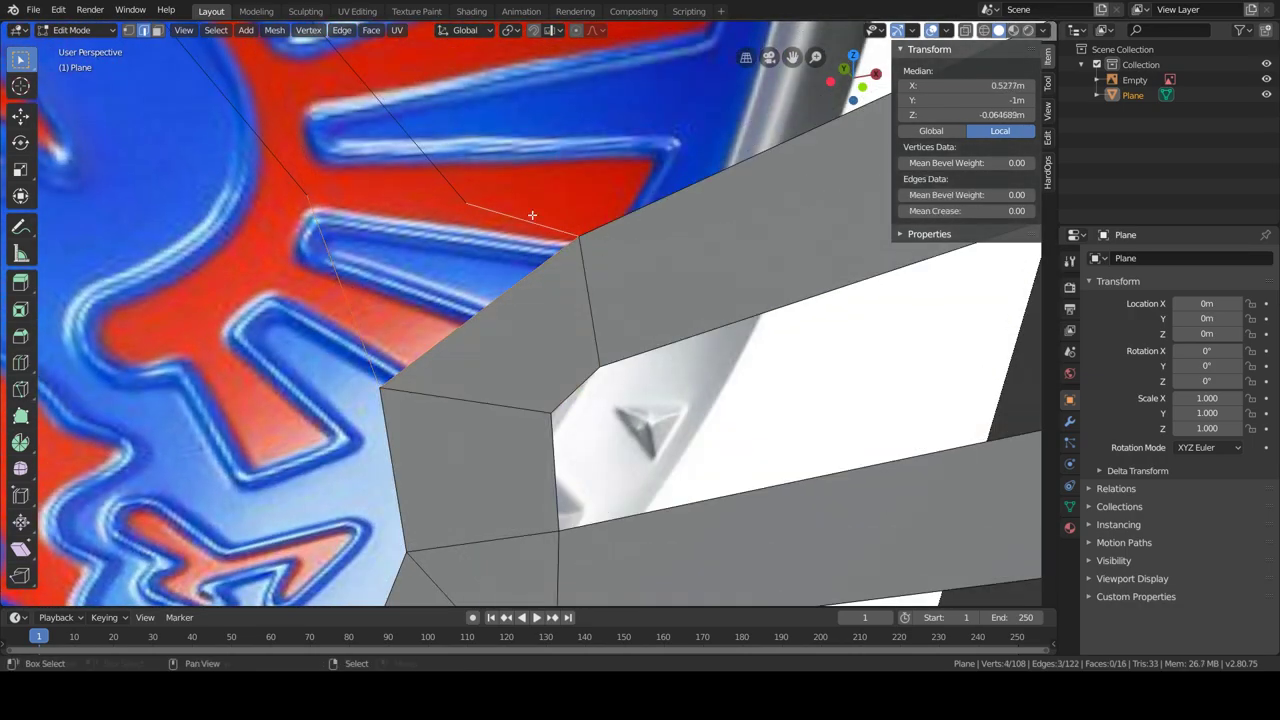
middle_drag(531, 214, 425, 322)
key(f)
key(f)
scroll(423, 320, down, 5)
scroll(600, 290, up, 6)
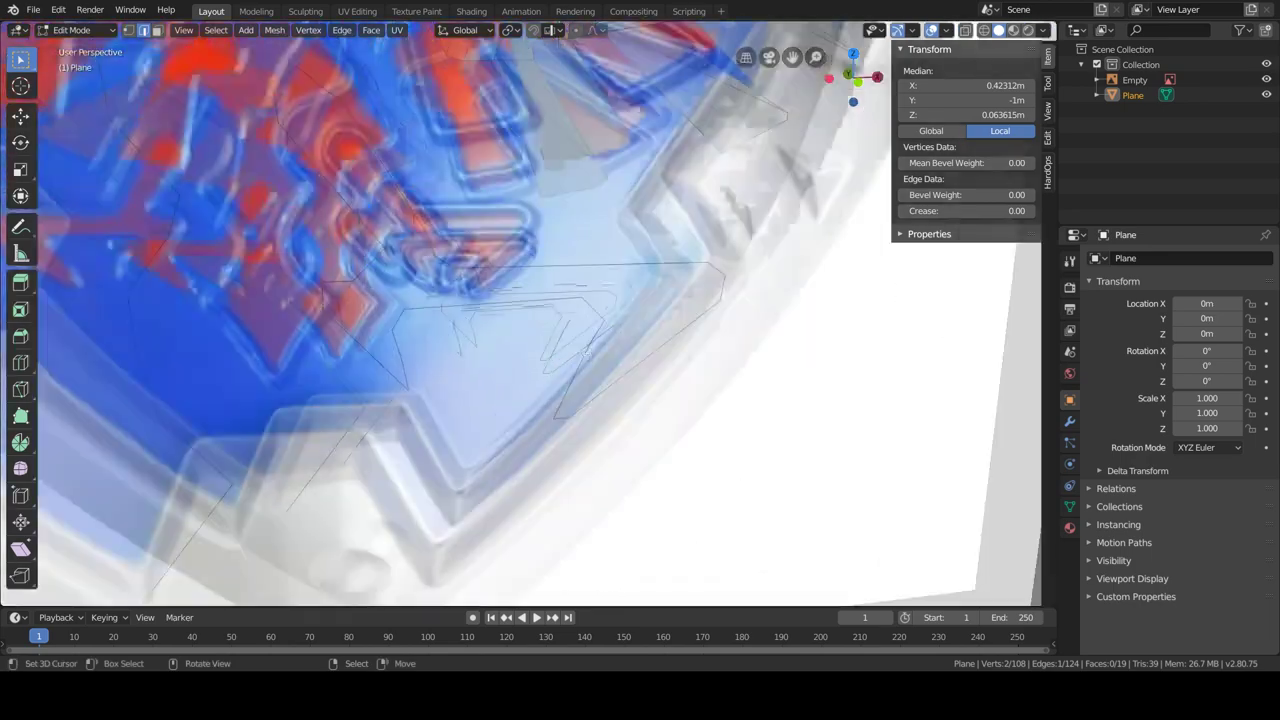
key(f)
key(f)
key(f)
key(f)
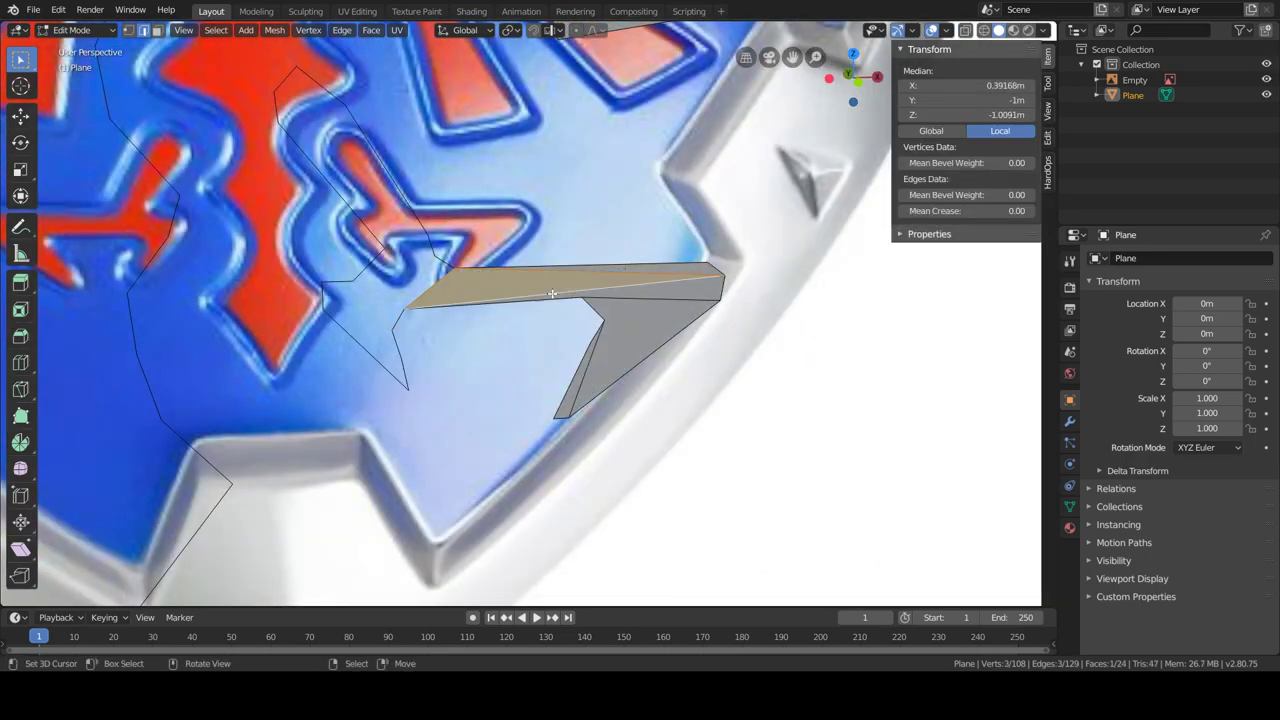
key(f)
key(f)
scroll(407, 264, down, 4)
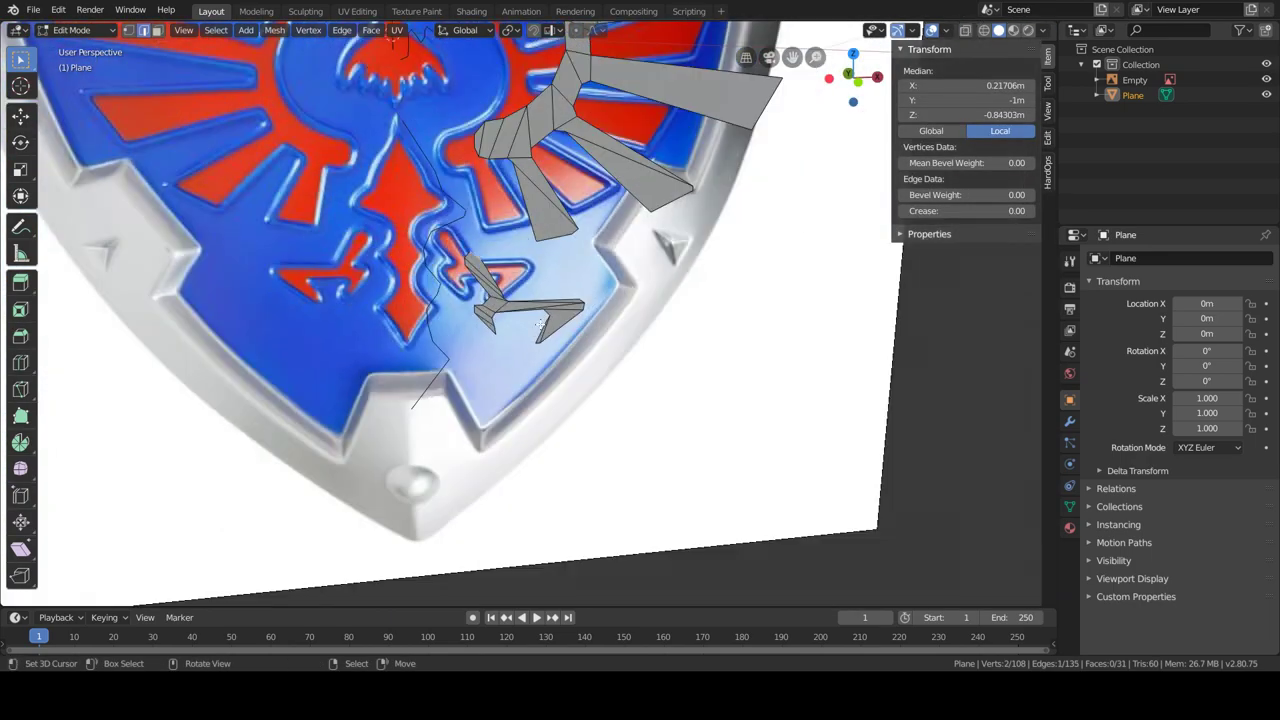
Return to Object Mode and open the modifier list to add a Mirror modifier.
key(Tab)
click(1069, 421)
click(1180, 258)
Add a Mirror modifier to the traced crest and loop cut down its centre.
click(965, 408)
key(Tab)
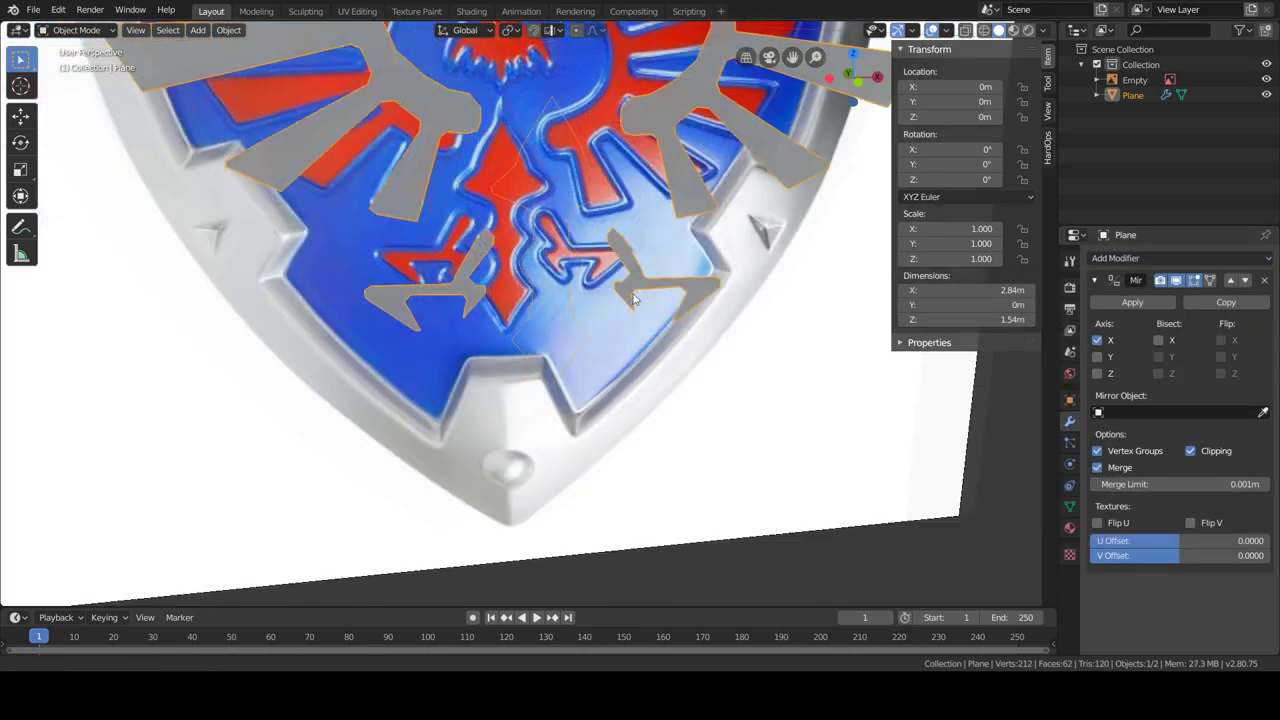
scroll(628, 428, up, 4)
middle_drag(628, 424, 651, 483)
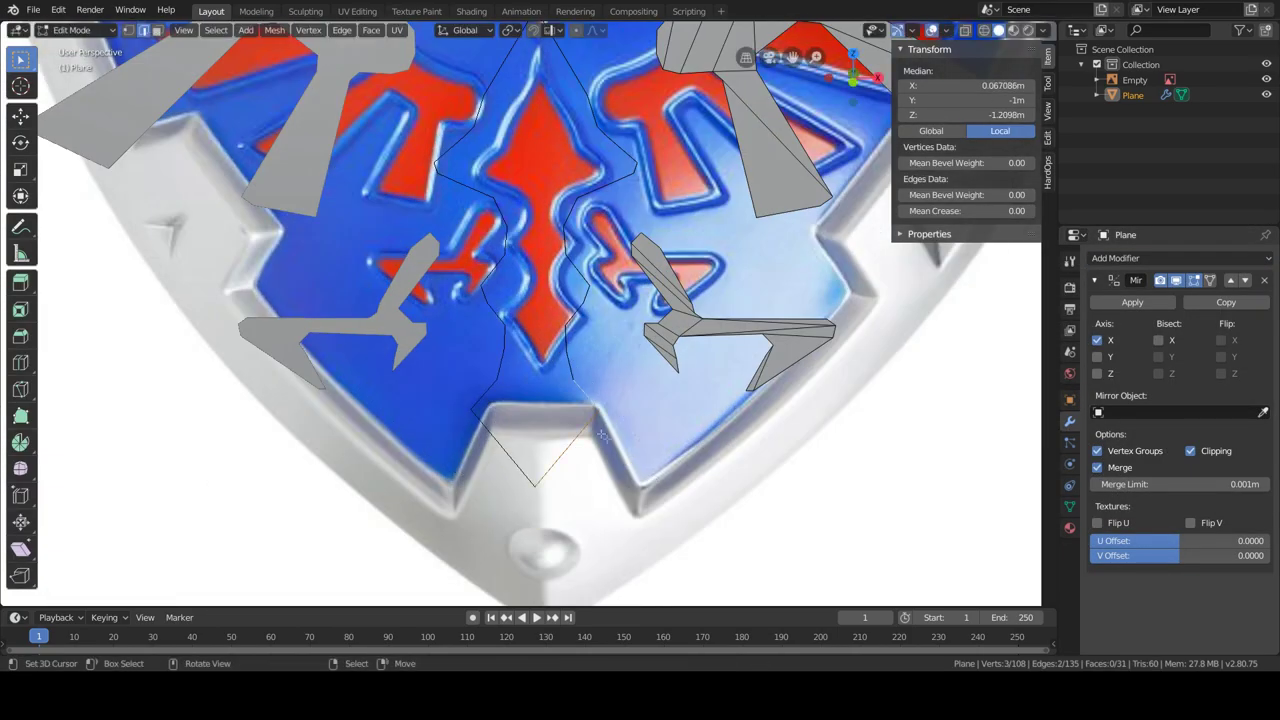
key(f)
drag(548, 447, 519, 432)
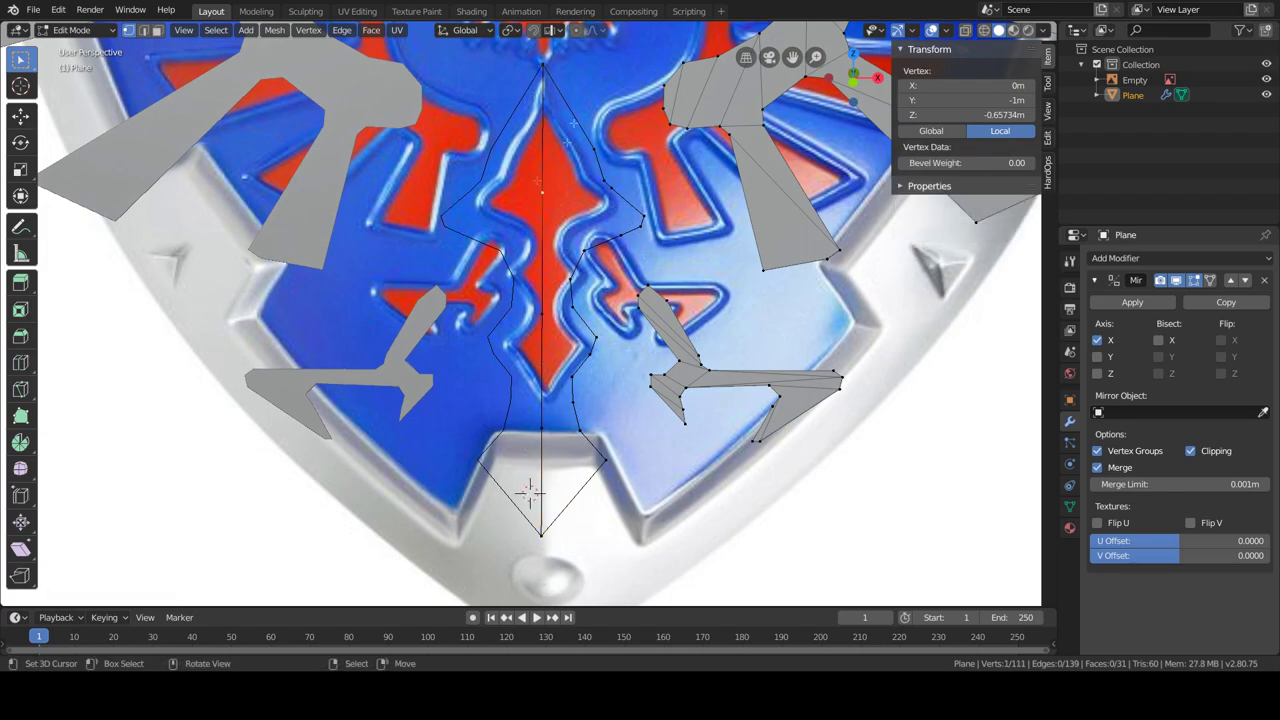
Fill faces at the top of the mirror seam, undoing one wrong fill.
key(2)
shift+click(598, 165)
key(f)
scroll(665, 127, up, 2)
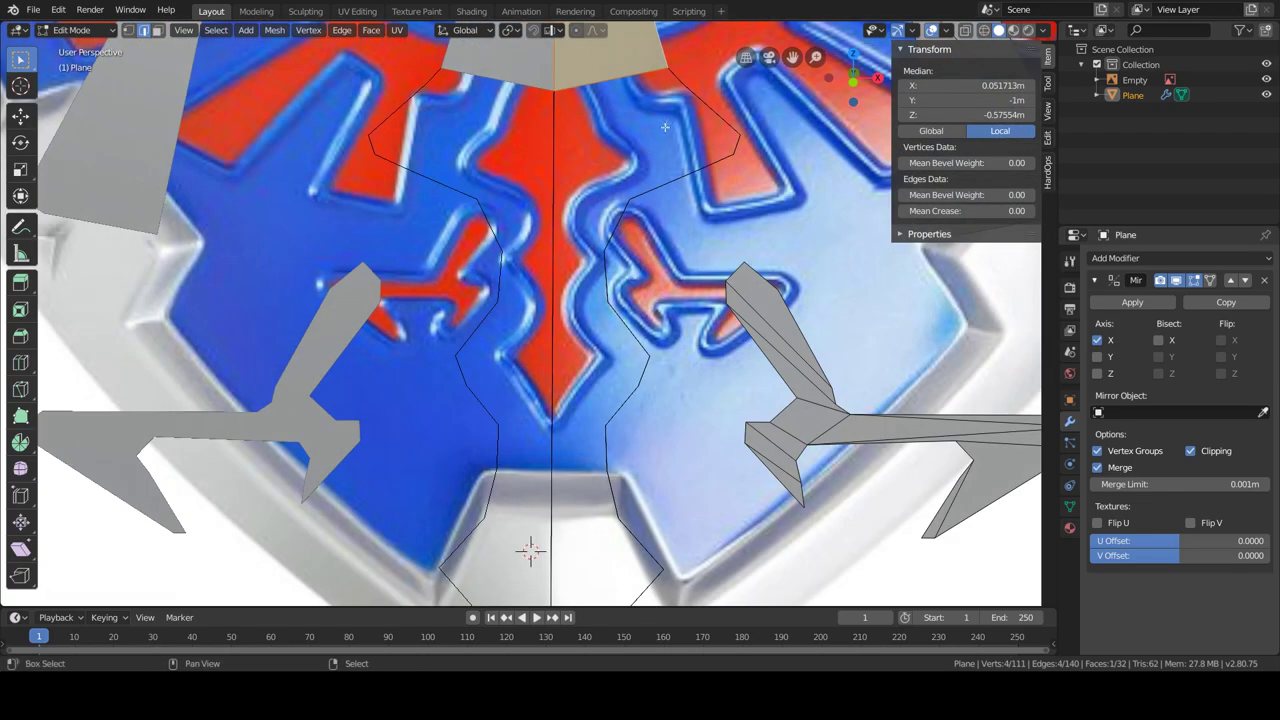
middle_drag(665, 127, 645, 193)
shift+click(645, 193)
key(f)
Fill the remaining faces down the mirror seam, including the vertical seam edge.
key(f)
key(ctrl+z)
shift+click(485, 252)
key(f)
shift+scroll(490, 248, down, 3)
key(f)
click(453, 328)
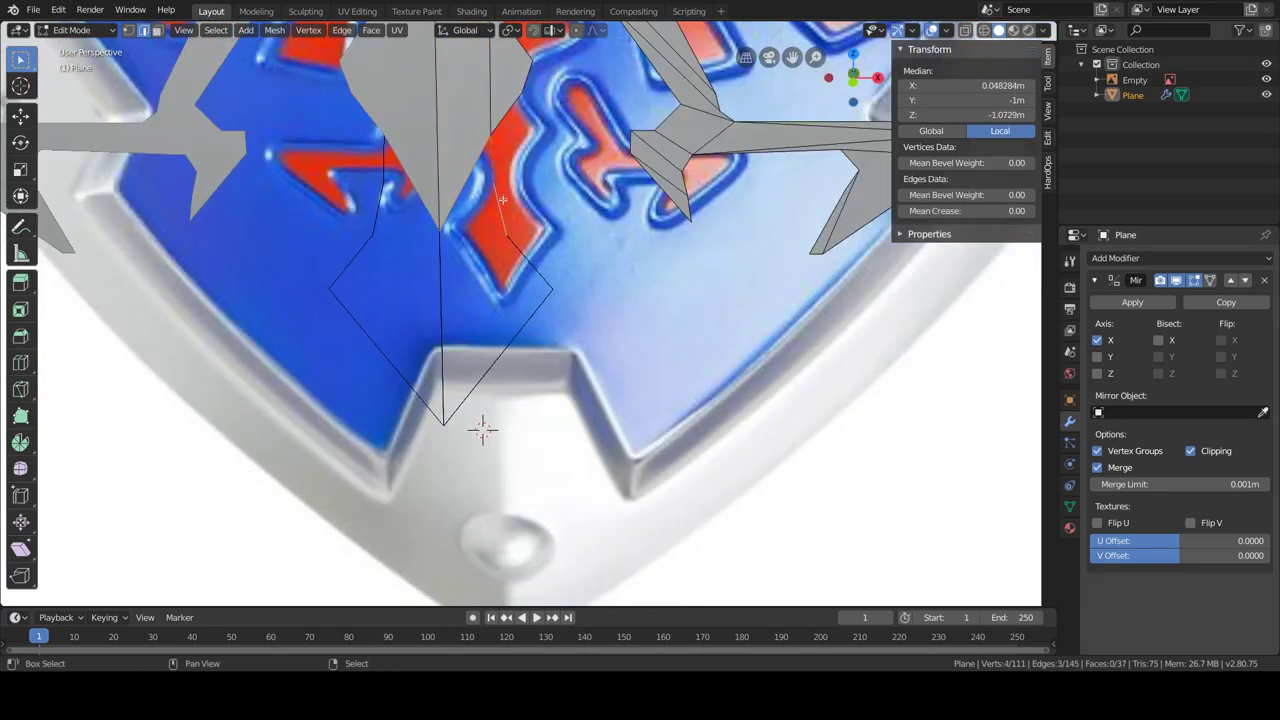
shift+click(481, 428)
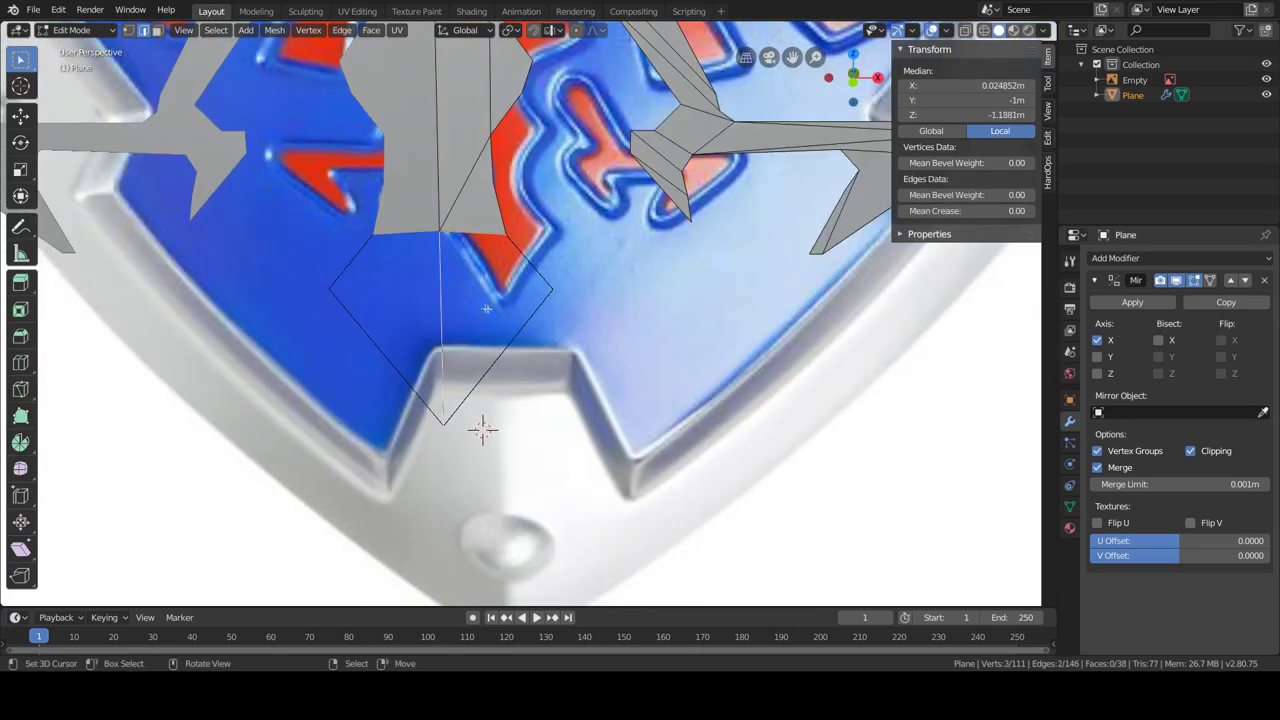
key(f)
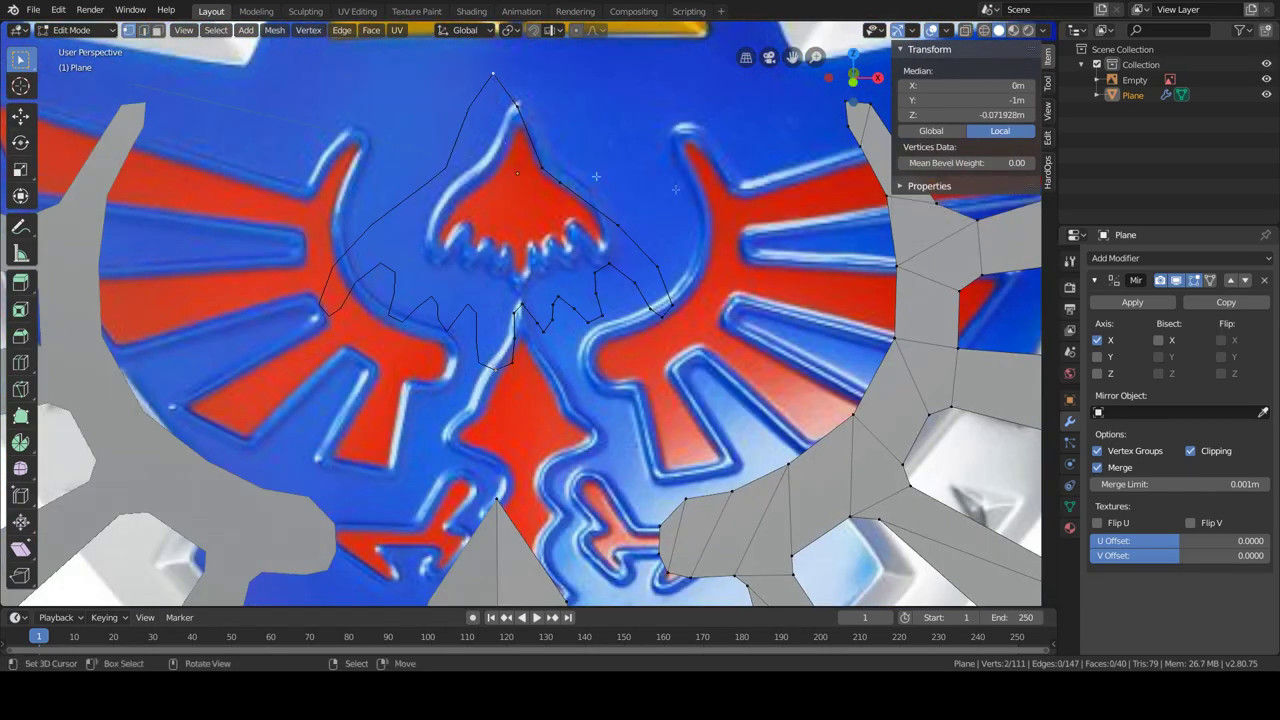
Cut vertically through the emblem, fill the bird's head and its gaps, then add a plane.
key(ctrl+r)
click(502, 368)
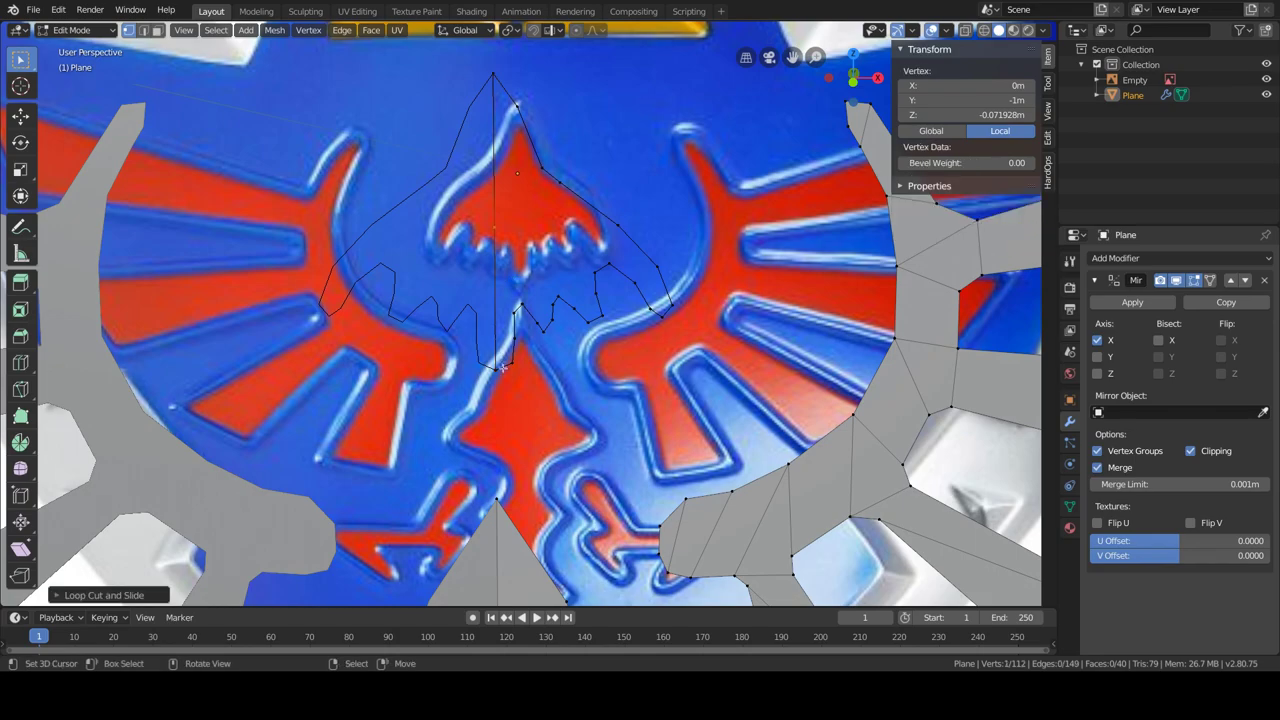
key(f)
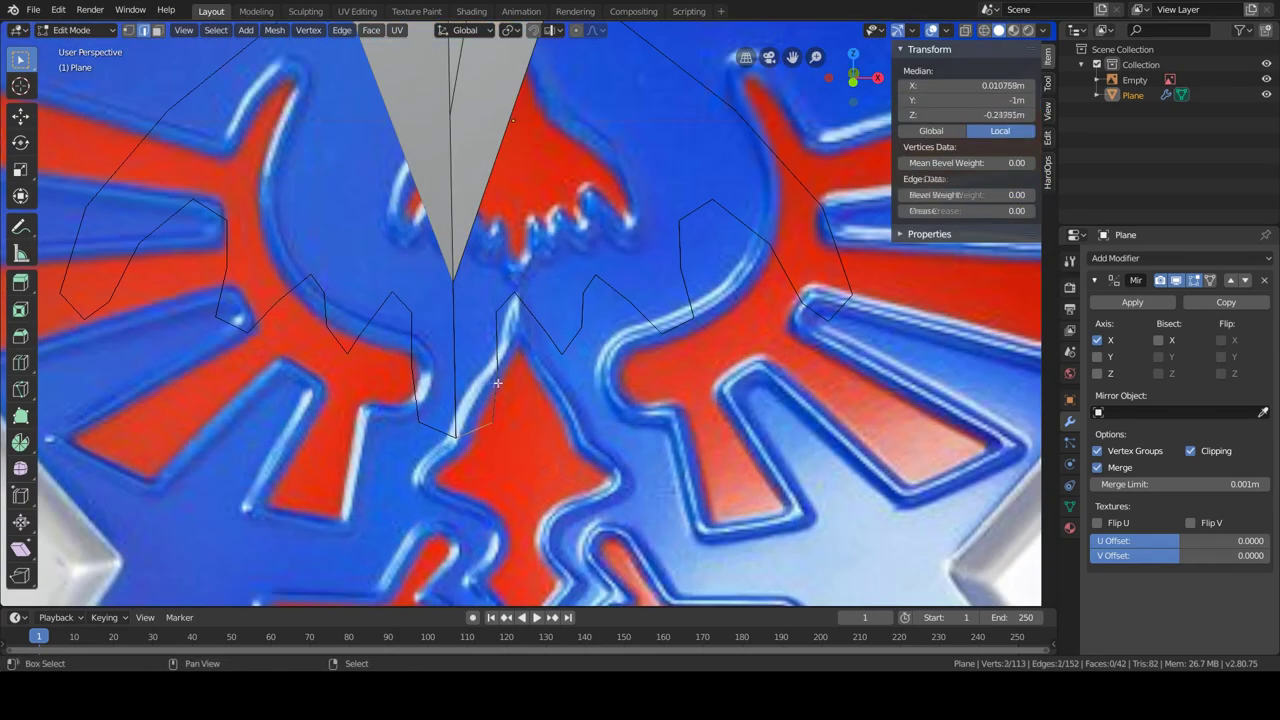
key(f)
key(f)
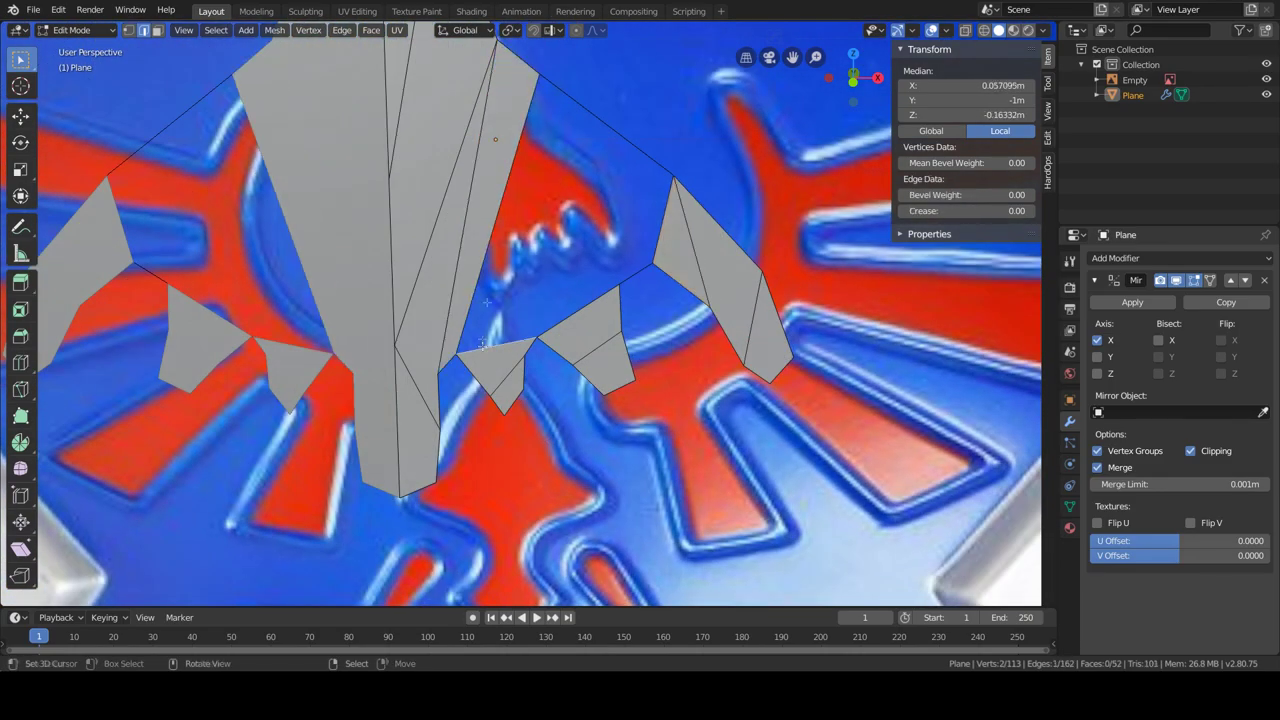
key(f)
key(f)
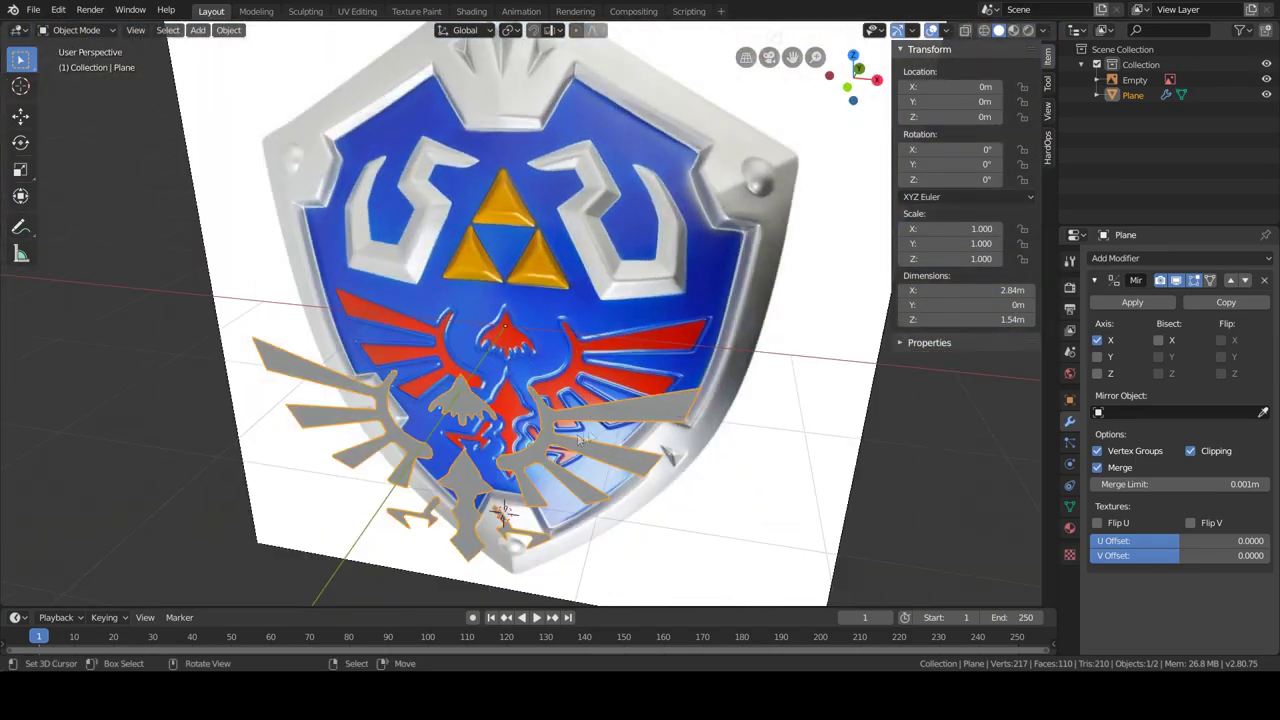
key(shift+a)
click(660, 373)
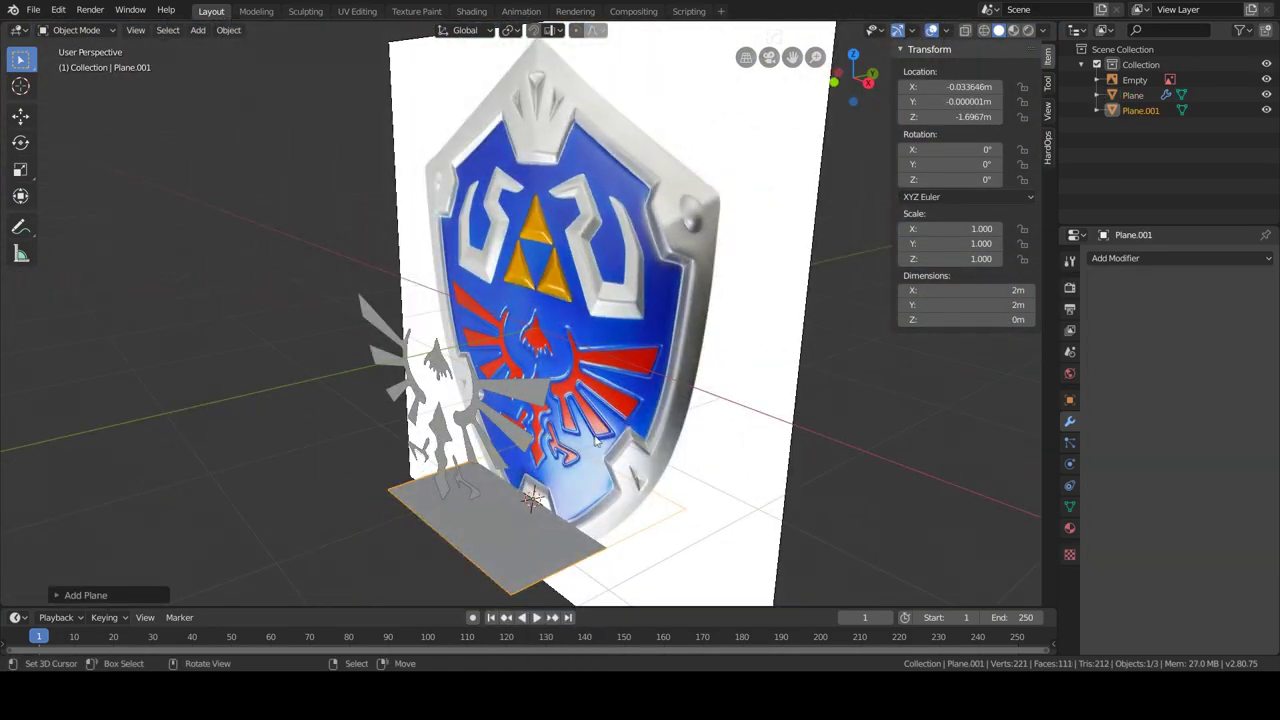
Reduce the new plane to a single vertex placed on the horn outline in front view.
key(Tab)
key(x)
click(698, 290)
key(KP_1)
key(g)
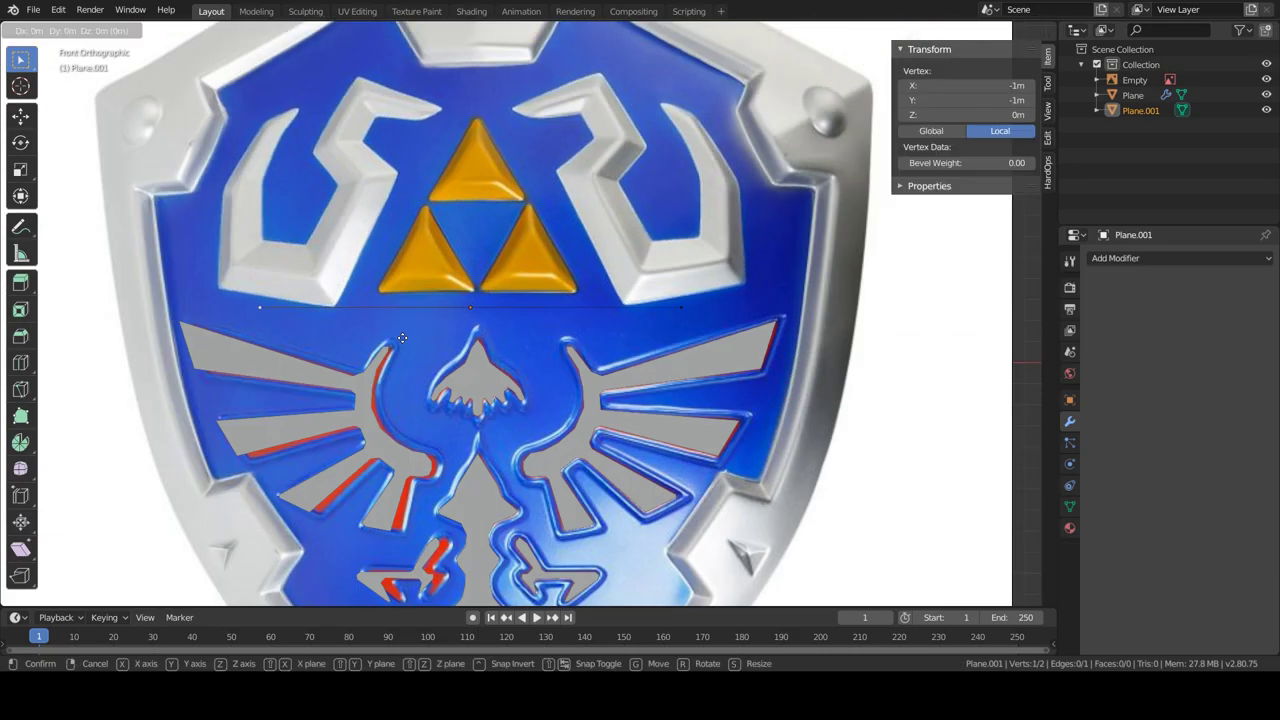
click(767, 328)
scroll(767, 328, up, 3)
Extrude the first vertices along the horn's outer edge.
key(e)
click(731, 234)
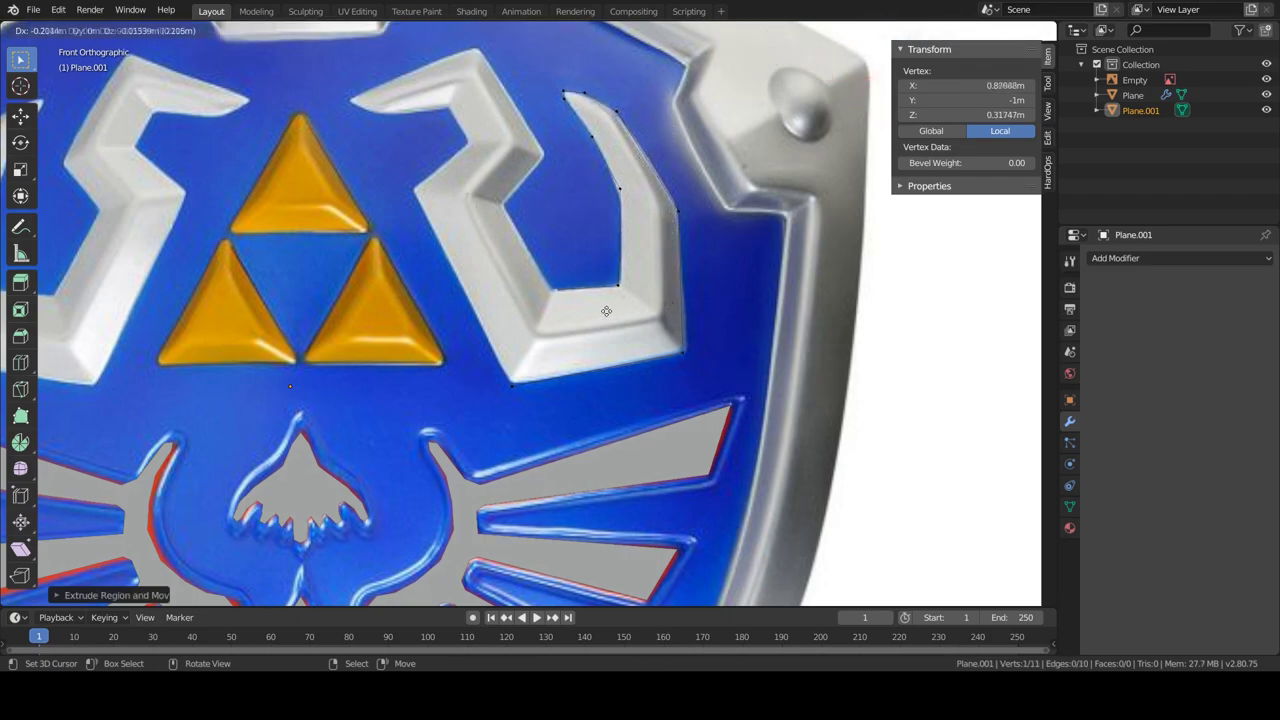
click(559, 205)
middle_drag(559, 205, 583, 281)
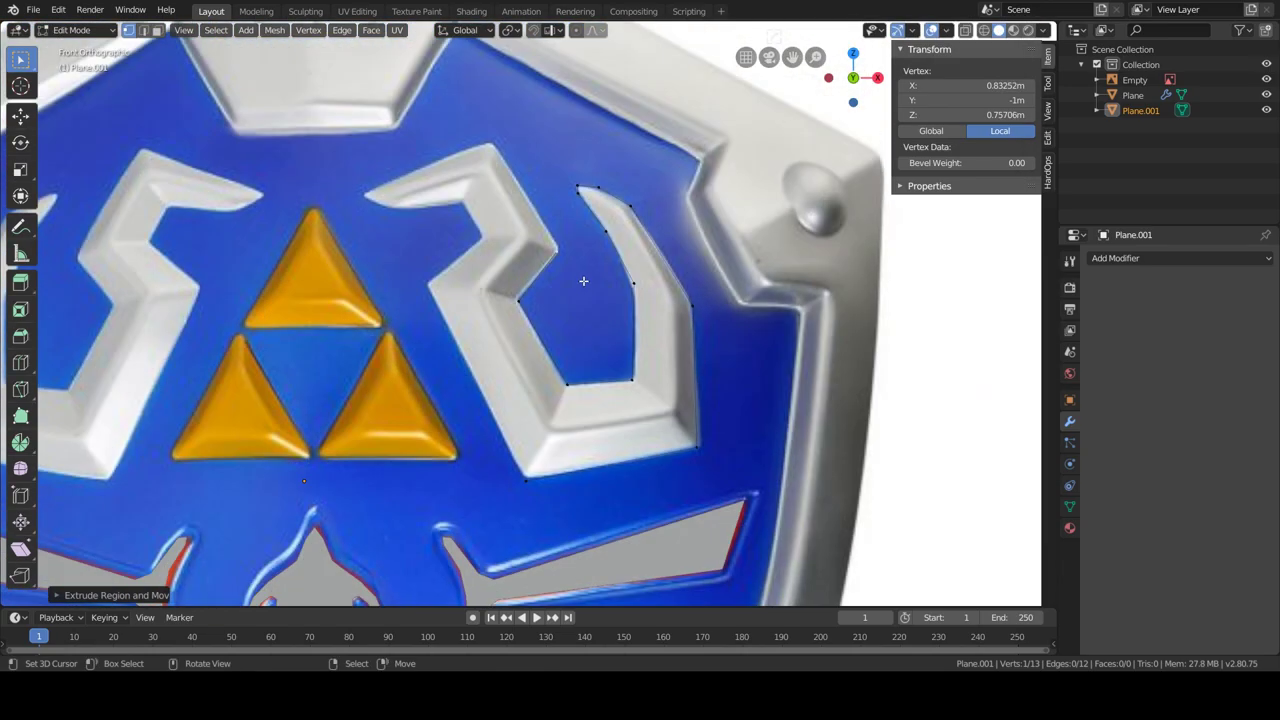
scroll(563, 258, up, 2)
key(e)
click(607, 253)
scroll(743, 337, up, 1)
Continue extruding points around the rest of the horn outline.
key(g)
click(509, 130)
key(e)
click(289, 221)
key(e)
click(332, 246)
key(e)
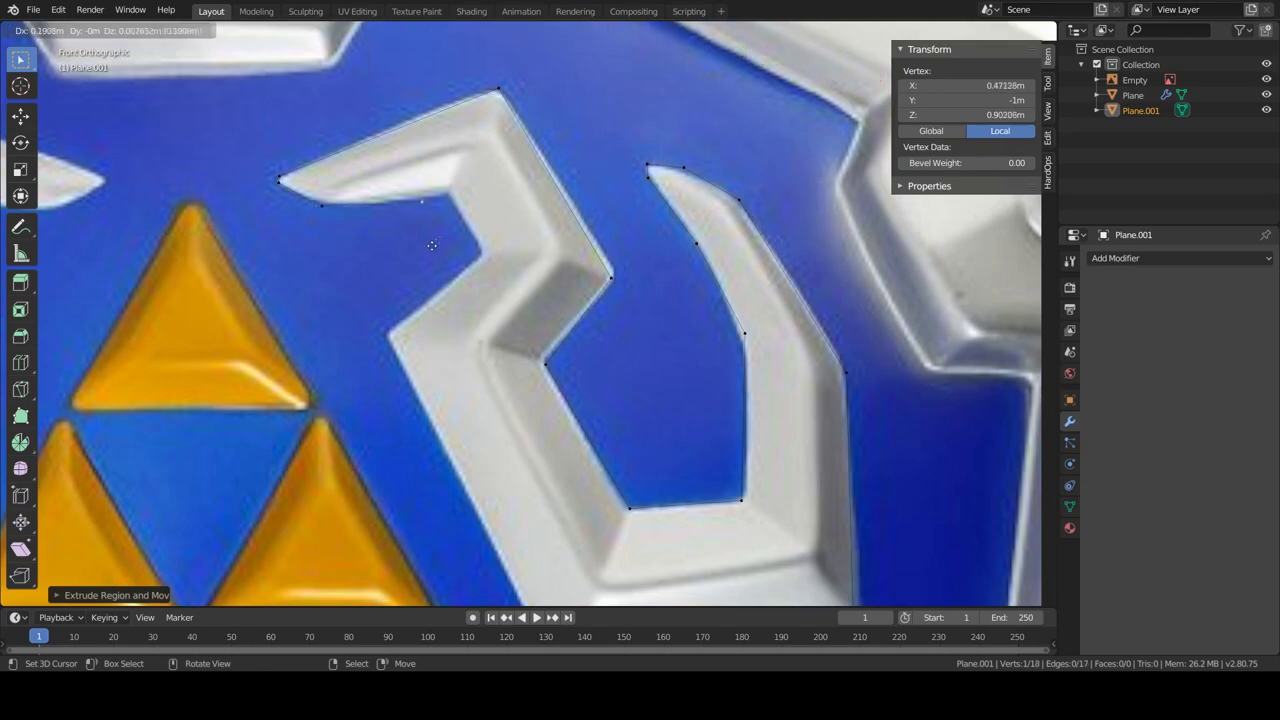
click(425, 357)
shift+middle_drag(425, 357, 433, 217)
Join the outline's ends, fill the horn with faces, and add a centred loop cut.
key(g)
click(570, 510)
key(f)
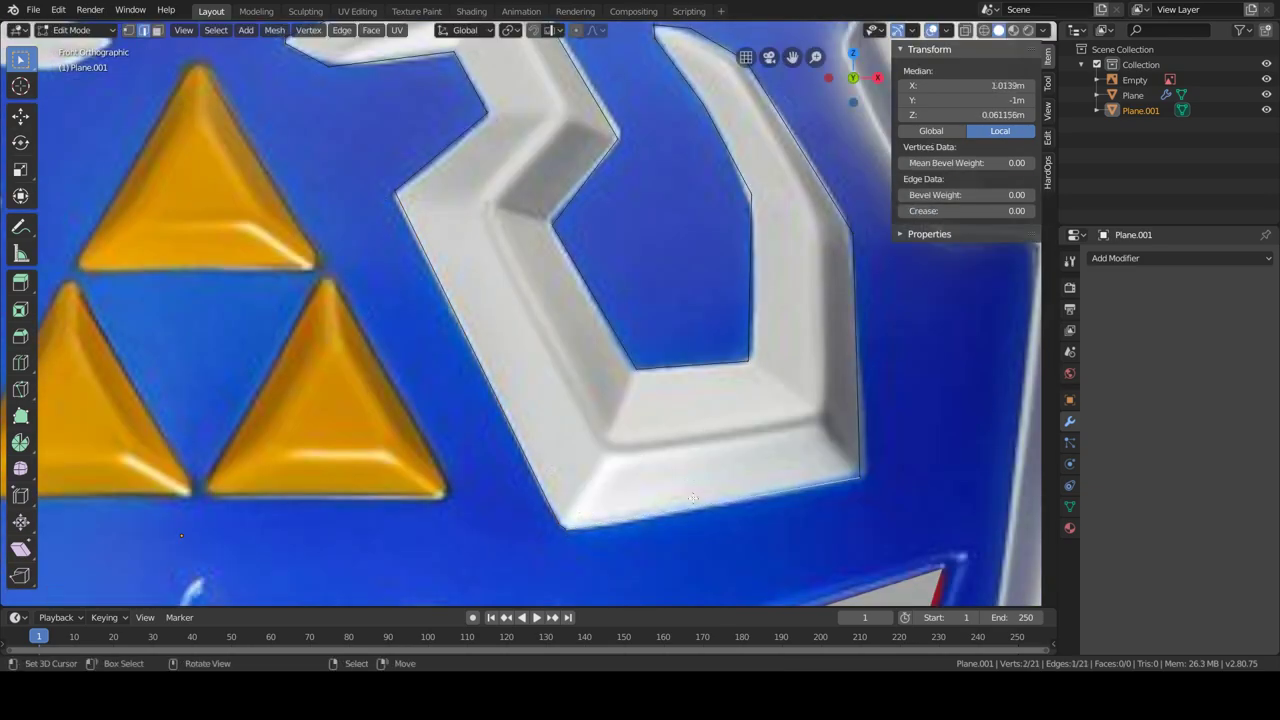
middle_drag(692, 498, 703, 430)
scroll(703, 430, down, 3)
key(f)
key(f)
key(f)
key(f)
key(f)
key(f)
key(f)
key(f)
key(f)
key(ctrl+r)
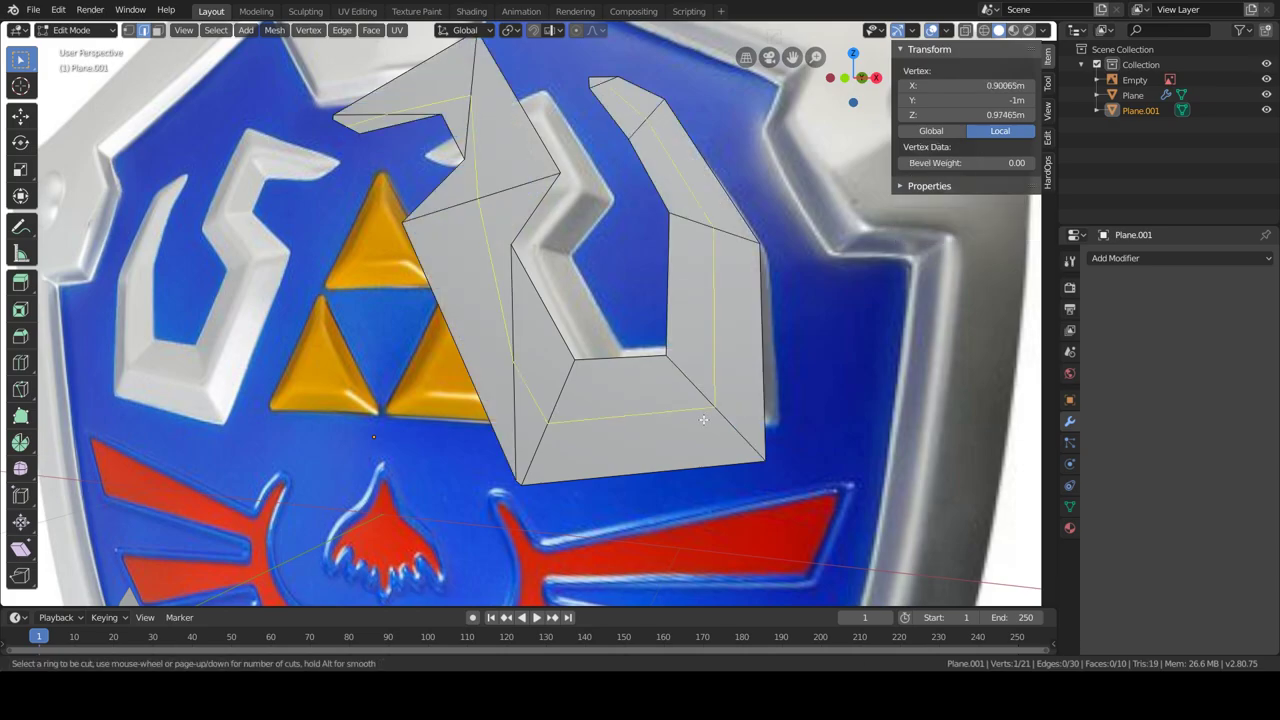
click(703, 420)
right_click(703, 420)
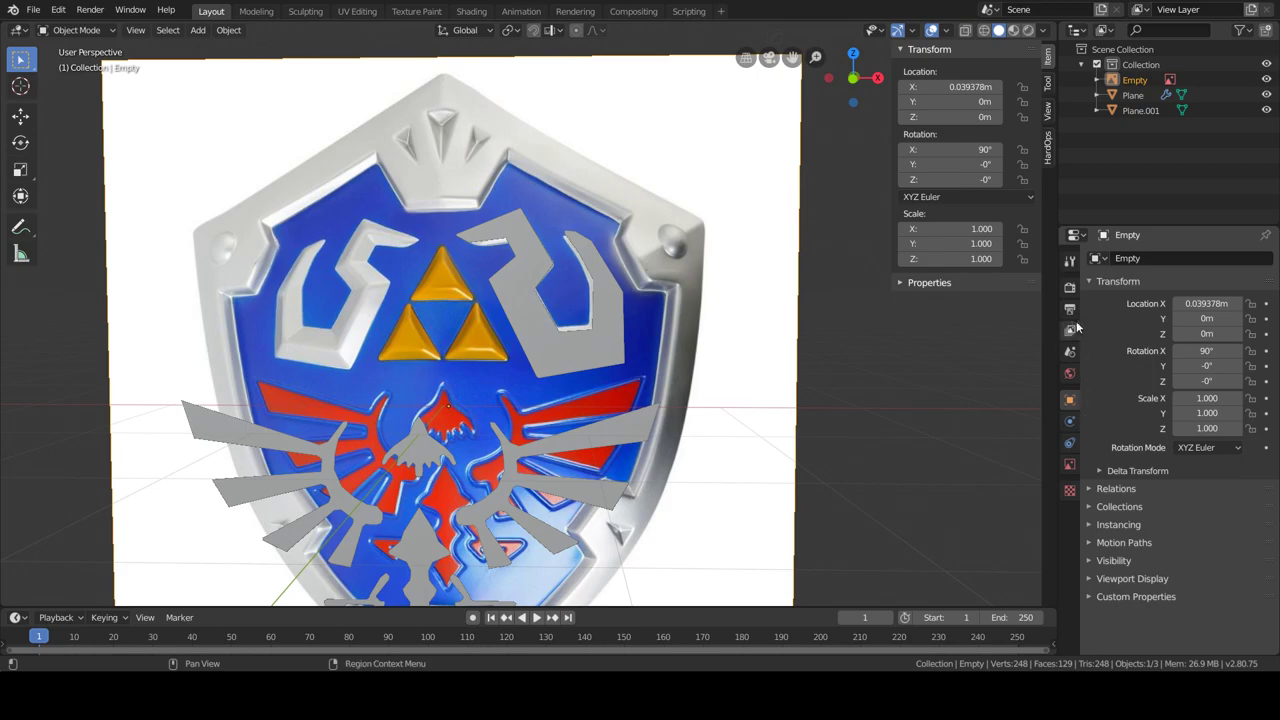
Check the reference image settings, then reshape the horn's upper vertices with a new cut.
click(1070, 330)
click(1070, 464)
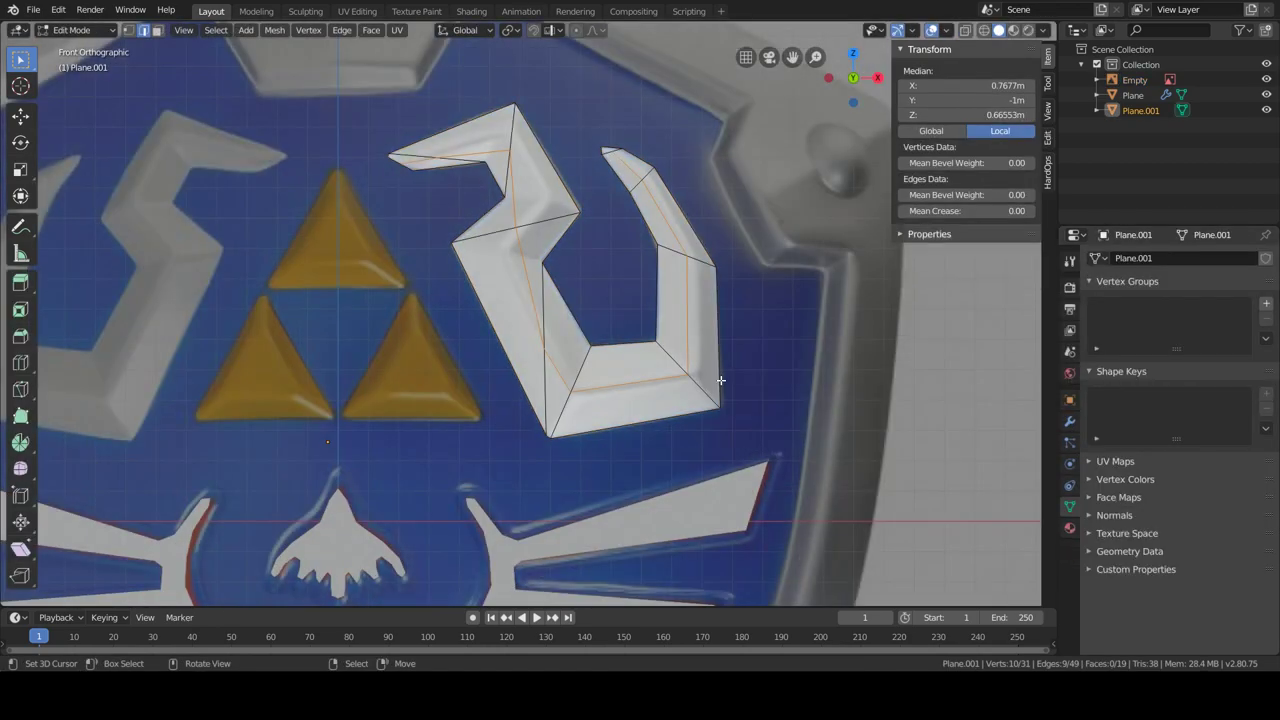
click(497, 225)
key(g)
click(502, 82)
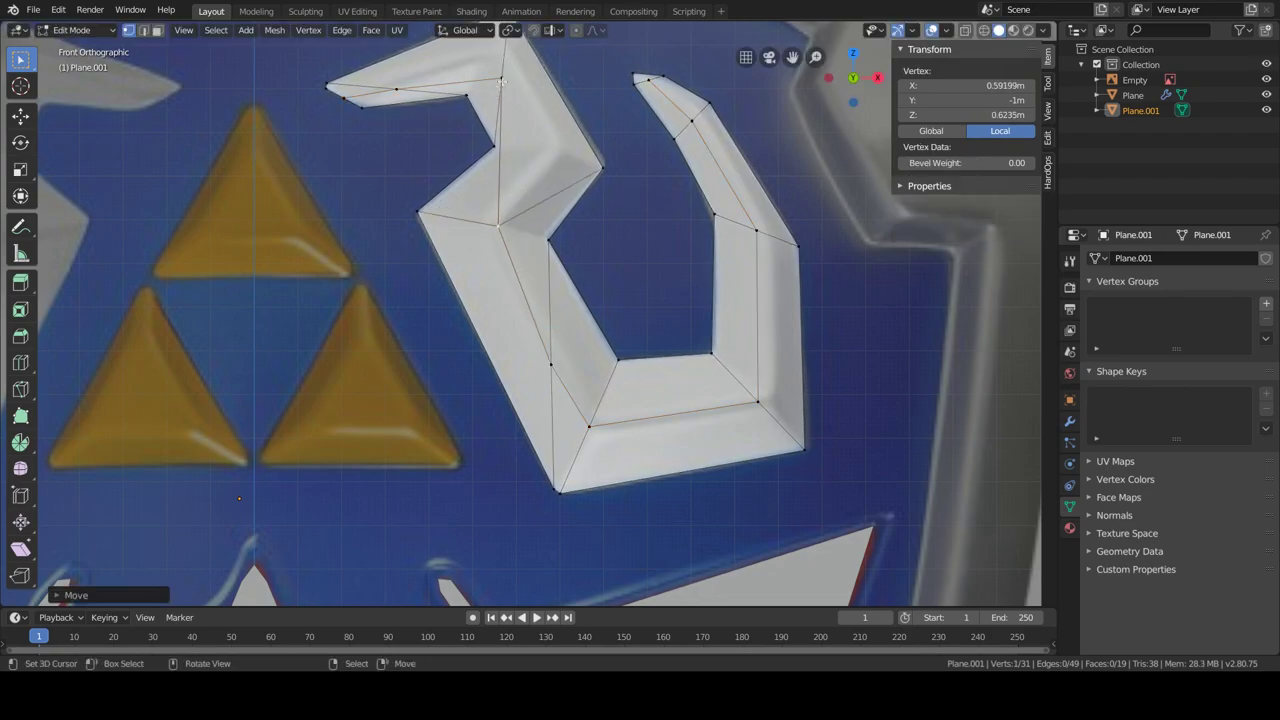
key(ctrl+r)
click(507, 165)
key(g)
click(600, 181)
key(g)
click(703, 120)
Move the horn along Y and add a Mirror modifier to copy it to the other side.
key(Tab)
mouse_move(648, 214)
middle_down()
mouse_move(560, 300)
mouse_move(600, 280)
middle_up()
key(Tab)
key(Tab)
key(g)
key(y)
click(560, 300)
click(1069, 421)
click(1180, 258)
click(980, 411)
Frame the shield from the front and add a new plane ready for editing.
key(KP_1)
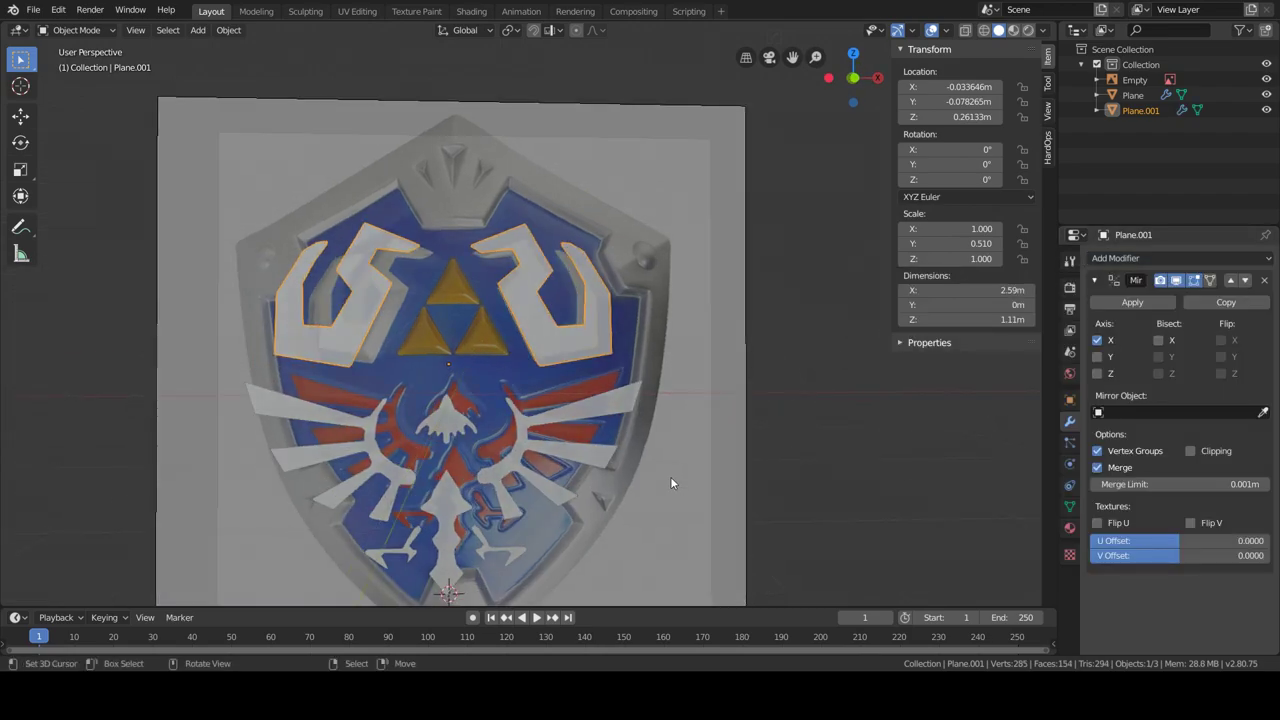
scroll(454, 274, up, 3)
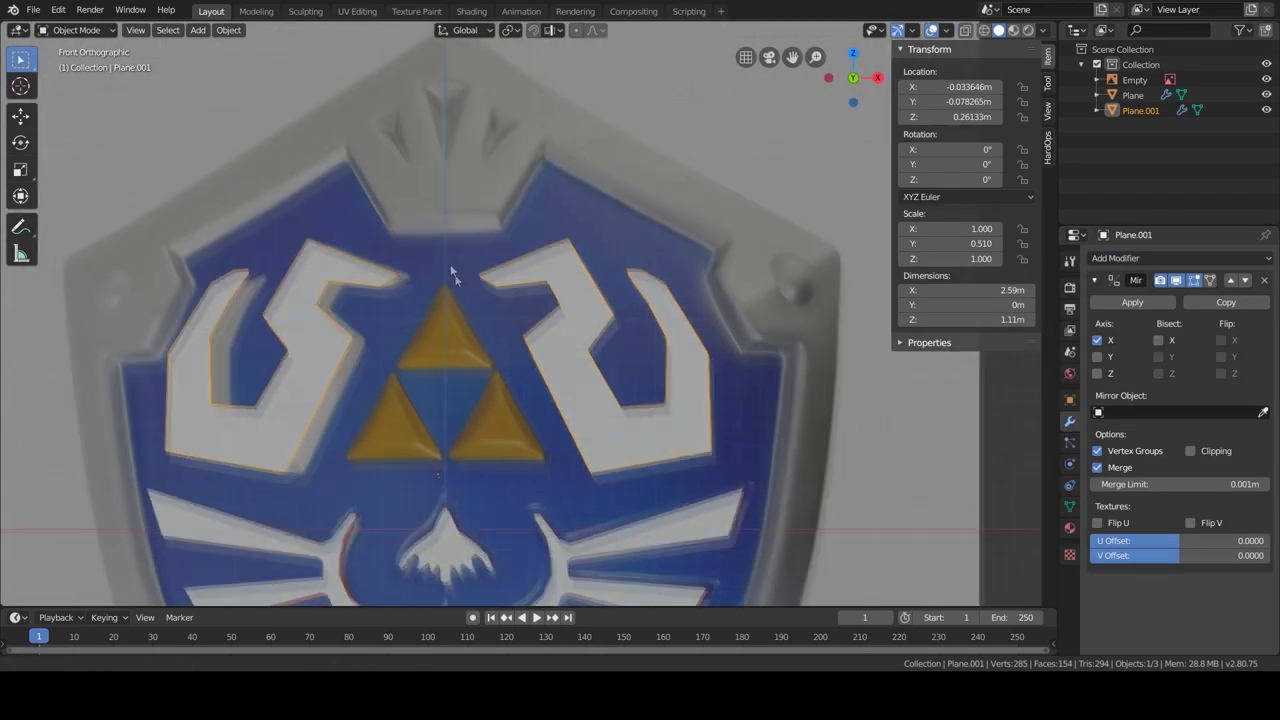
scroll(480, 236, down, 4)
mouse_move(480, 236)
shift+middle_down()
mouse_move(476, 364)
mouse_move(400, 300)
shift+middle_up()
scroll(400, 300, up, 3)
key(s)
key(Tab)
Strip the new plane down to a single vertex on the shield's centre line.
click(684, 337)
key(x)
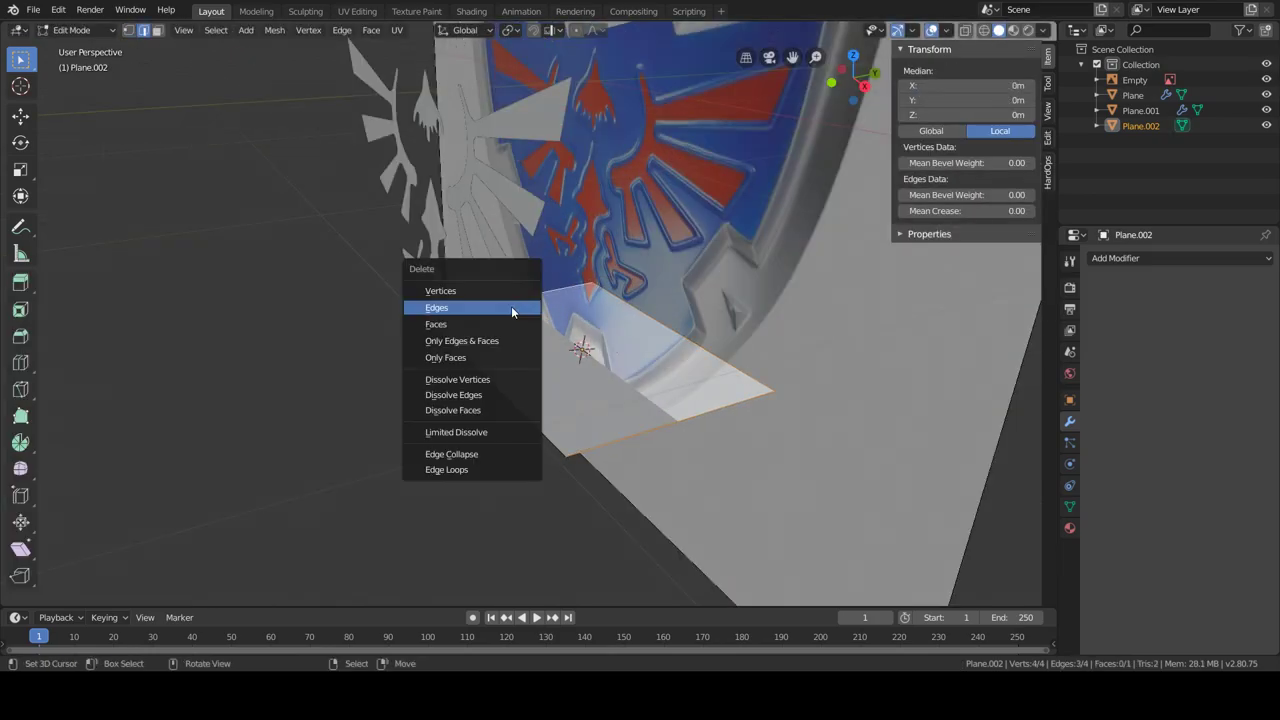
click(511, 306)
key(g)
key(x)
click(605, 413)
key(KP_1)
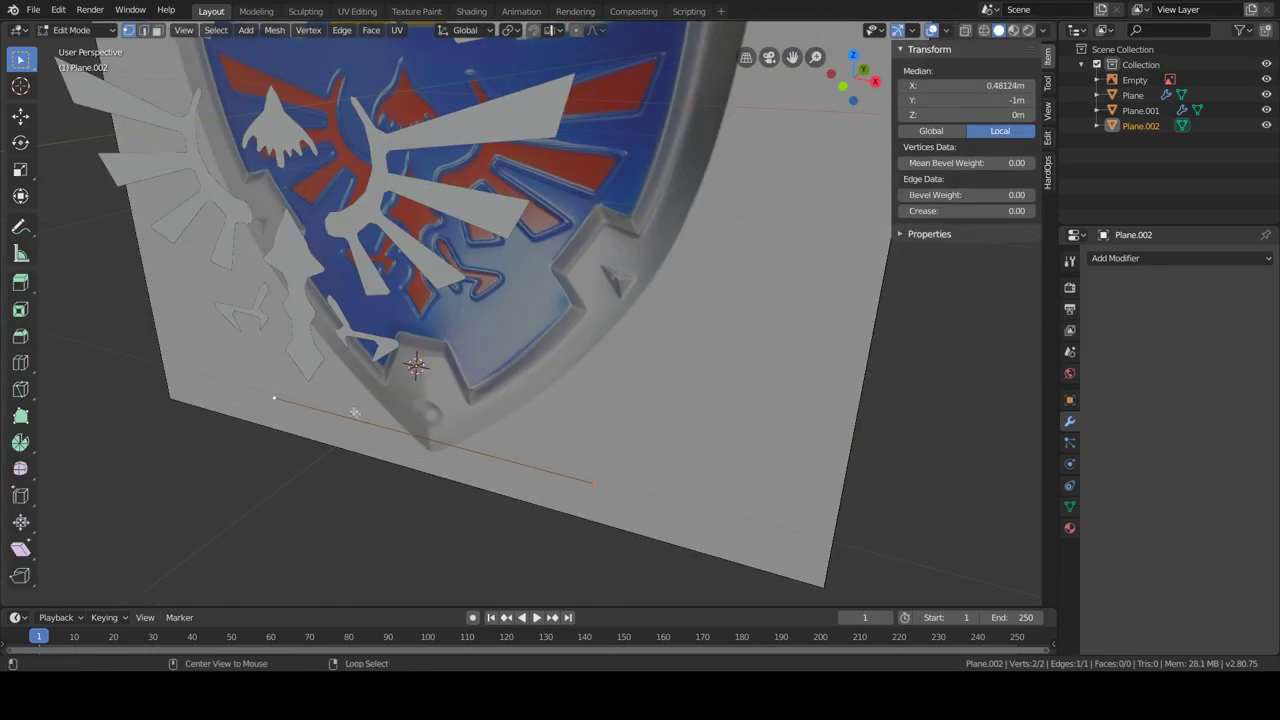
key(alt+m)
scroll(604, 216, up, 3)
Extrude vertices along the lower right rim of the shield.
key(e)
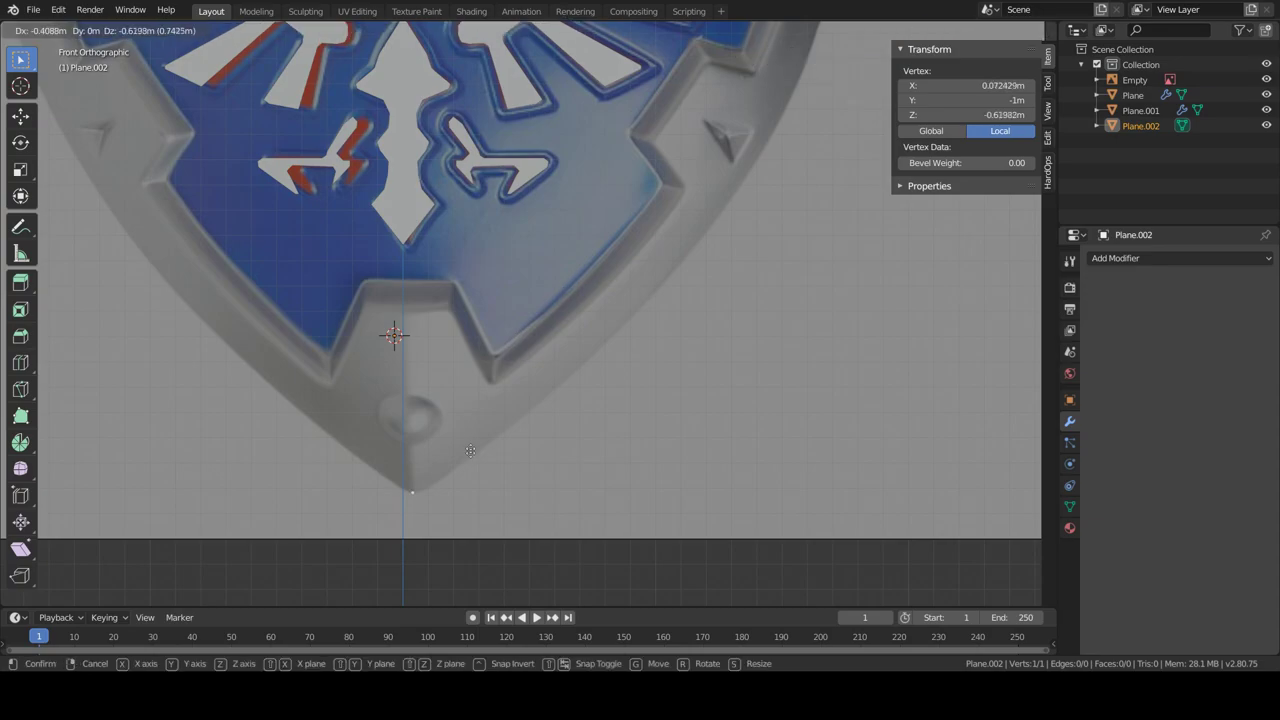
scroll(600, 310, down, 2)
click(478, 399)
key(e)
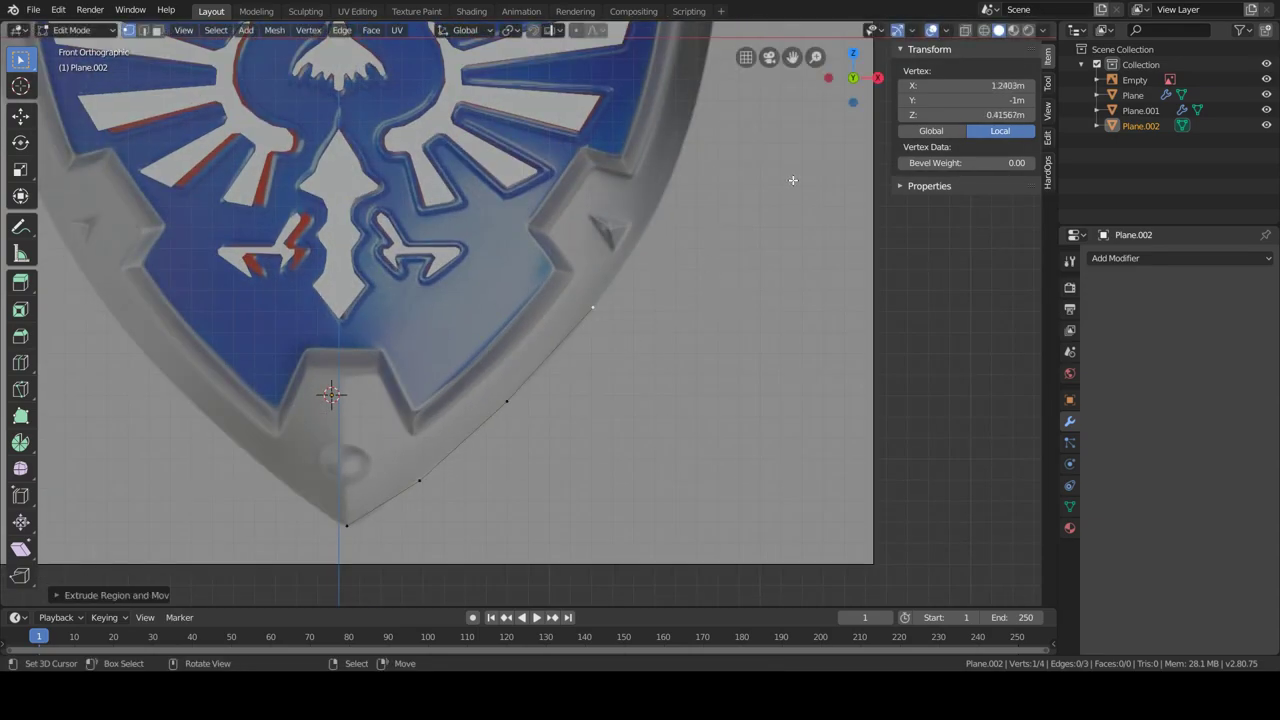
click(549, 320)
key(e)
shift+middle_drag(697, 323, 589, 491)
Continue extruding rim vertices up to the top of the shield.
key(e)
click(745, 39)
mouse_move(745, 39)
shift+middle_down()
mouse_move(549, 363)
mouse_move(378, 238)
shift+middle_up()
key(e)
click(549, 363)
key(e)
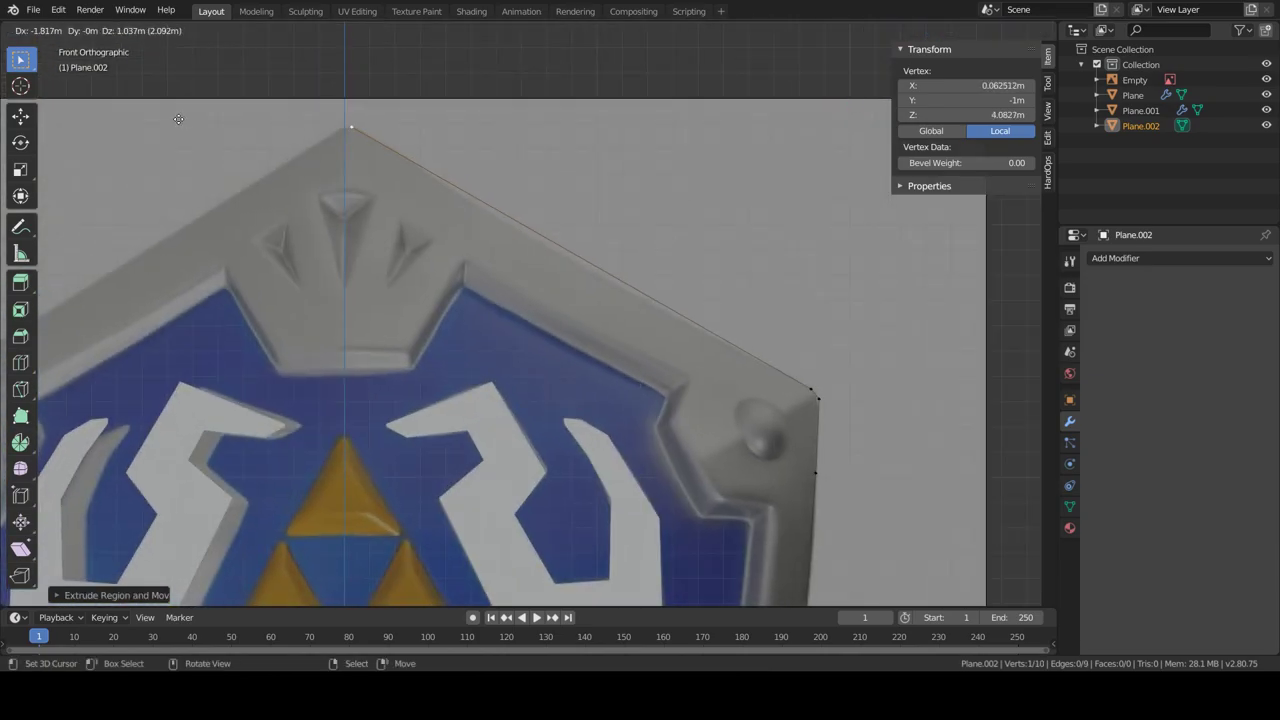
shift+middle_drag(174, 118, 357, 329)
Add a Mirror modifier with Clipping and snap the bottom vertex to the 3D cursor.
key(Return)
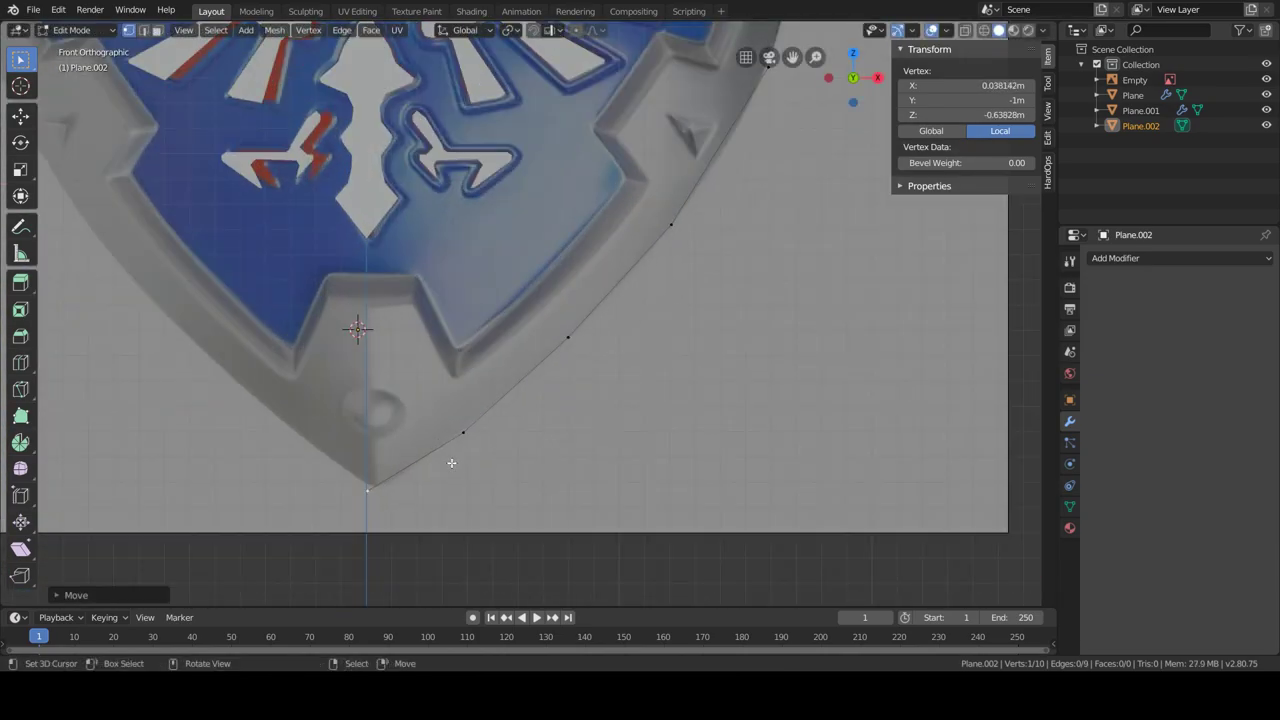
shift+middle_drag(449, 463, 1095, 272)
click(1095, 262)
click(982, 405)
click(1191, 451)
shift+middle_drag(454, 478, 597, 463)
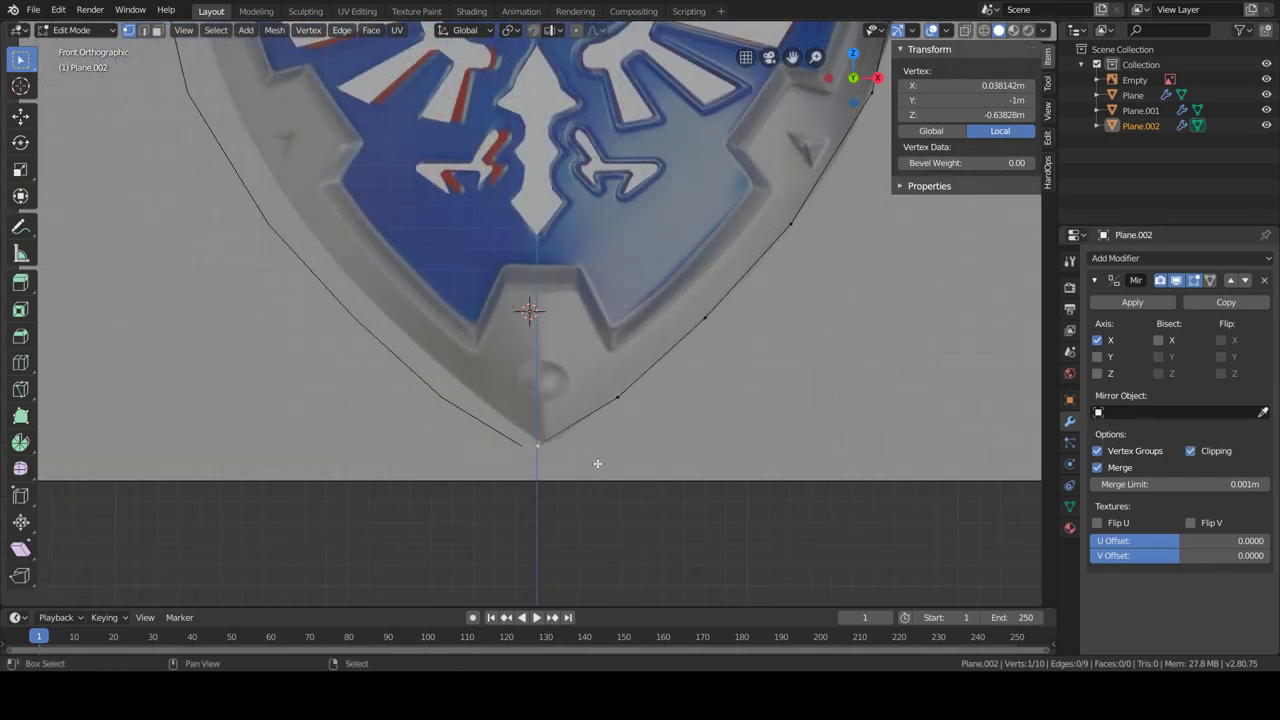
key(shift+s)
scroll(610, 502, down, 3)
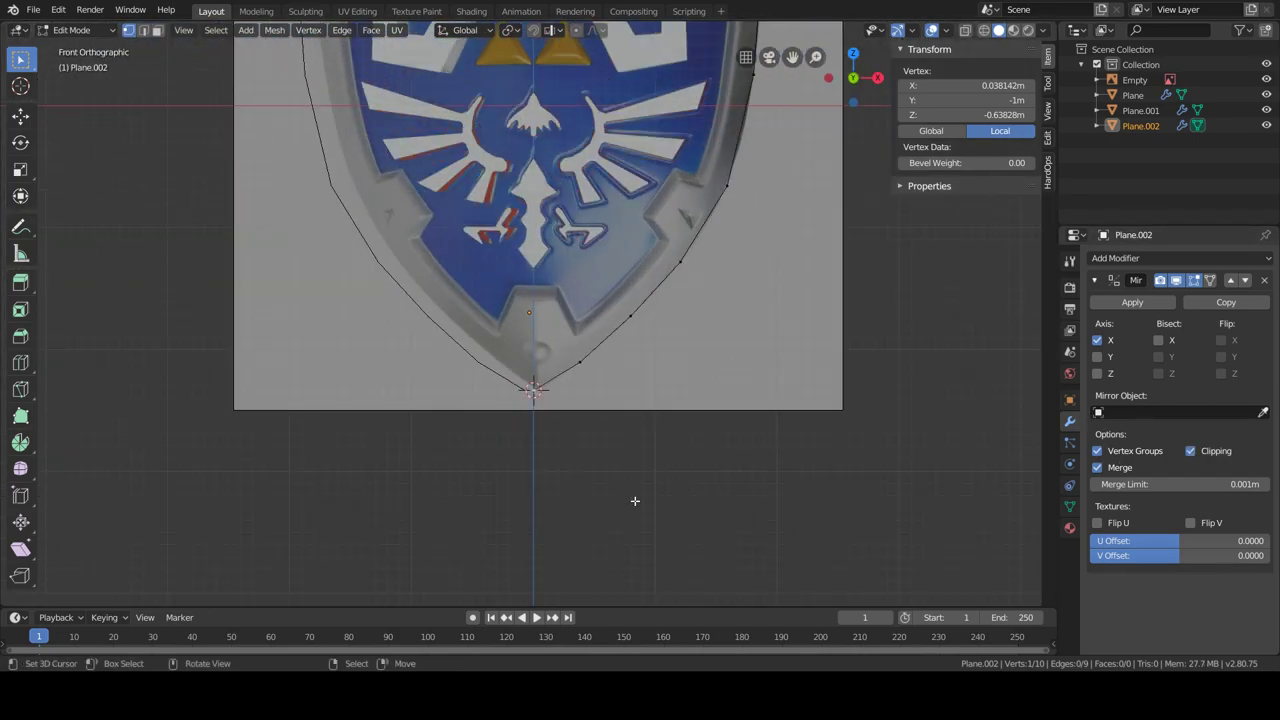
scroll(634, 504, up, 2)
click(274, 30)
mouse_move(252, 62)
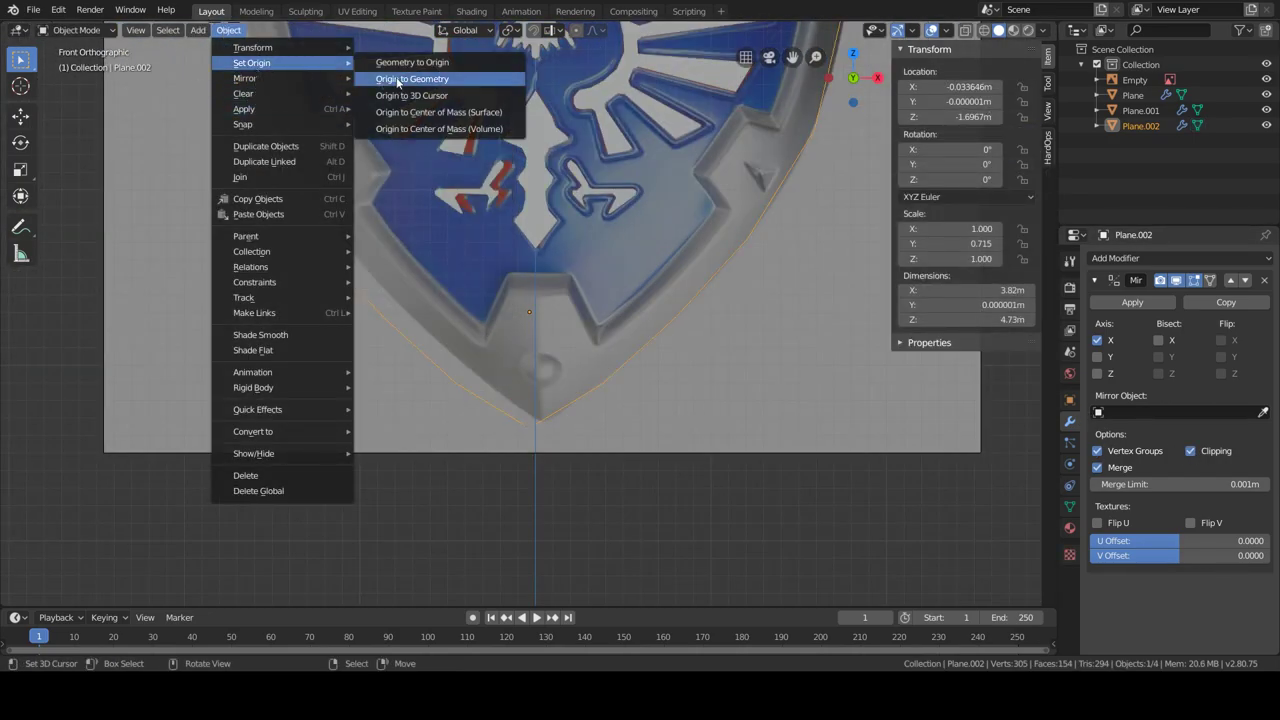
Snap the vertex to the 3D cursor and set the outline's origin at the shield's bottom tip.
click(401, 88)
key(Tab)
click(223, 30)
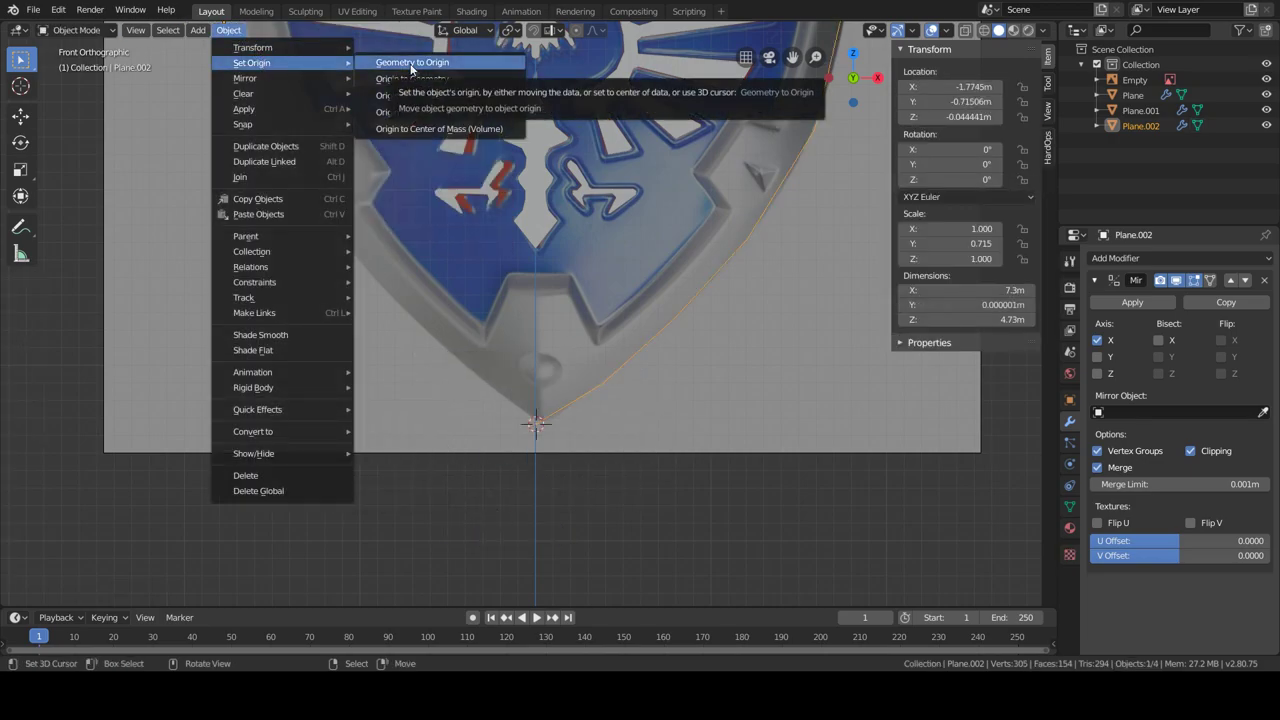
click(420, 92)
key(Tab)
Cancel the stray extrusion and delete the leftover vertex.
shift+scroll(529, 417, up, 5)
shift+scroll(529, 417, down, 5)
scroll(413, 507, up, 3)
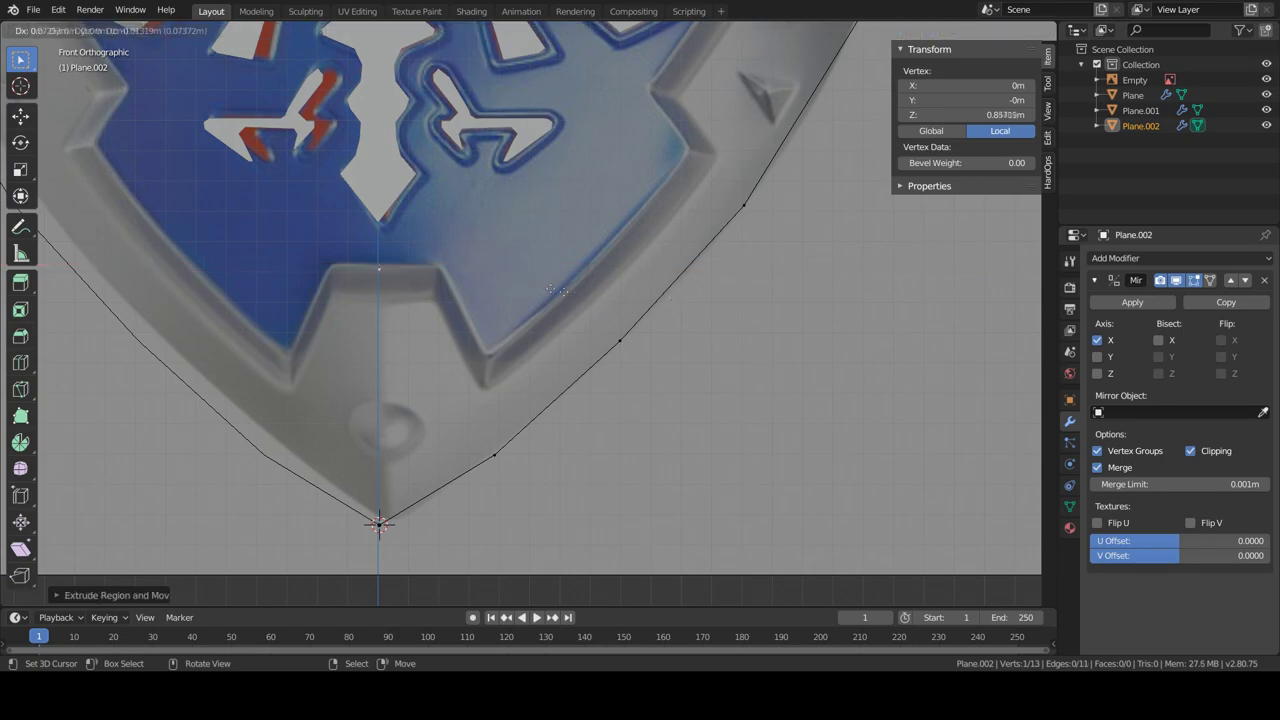
right_click(460, 279)
middle_drag(460, 279, 507, 313)
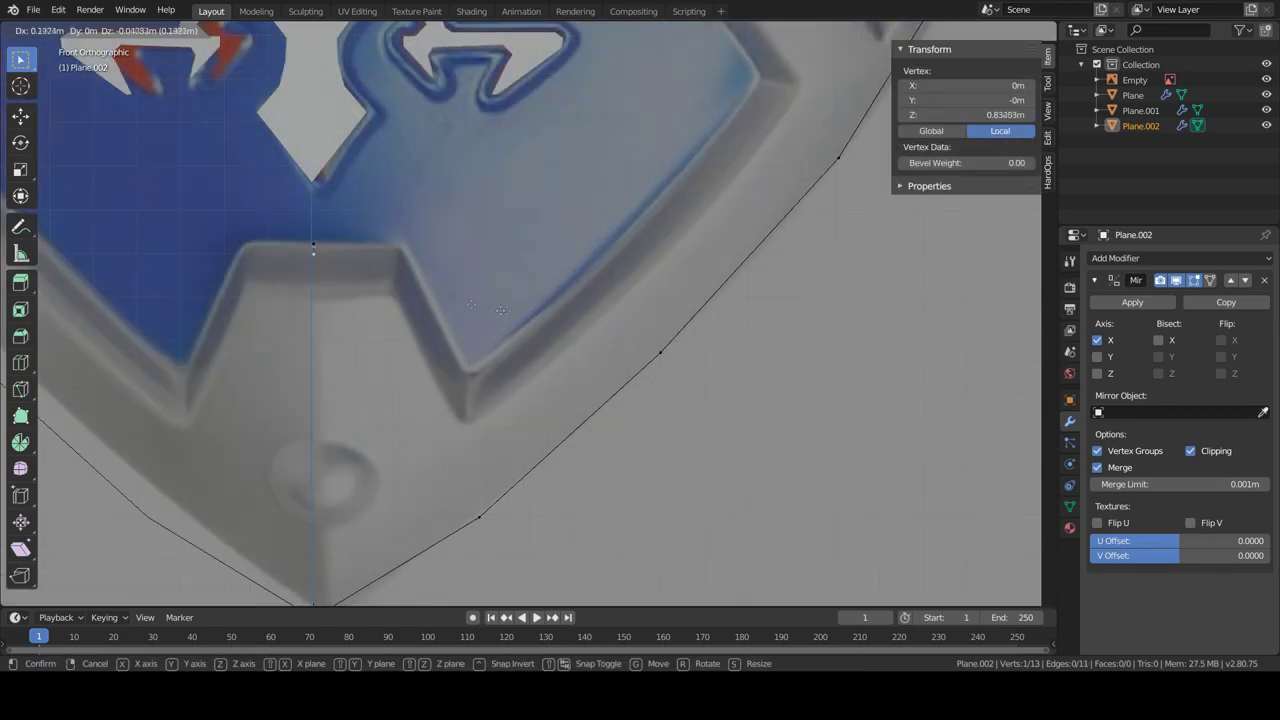
key(x)
click(487, 300)
key(KP_1)
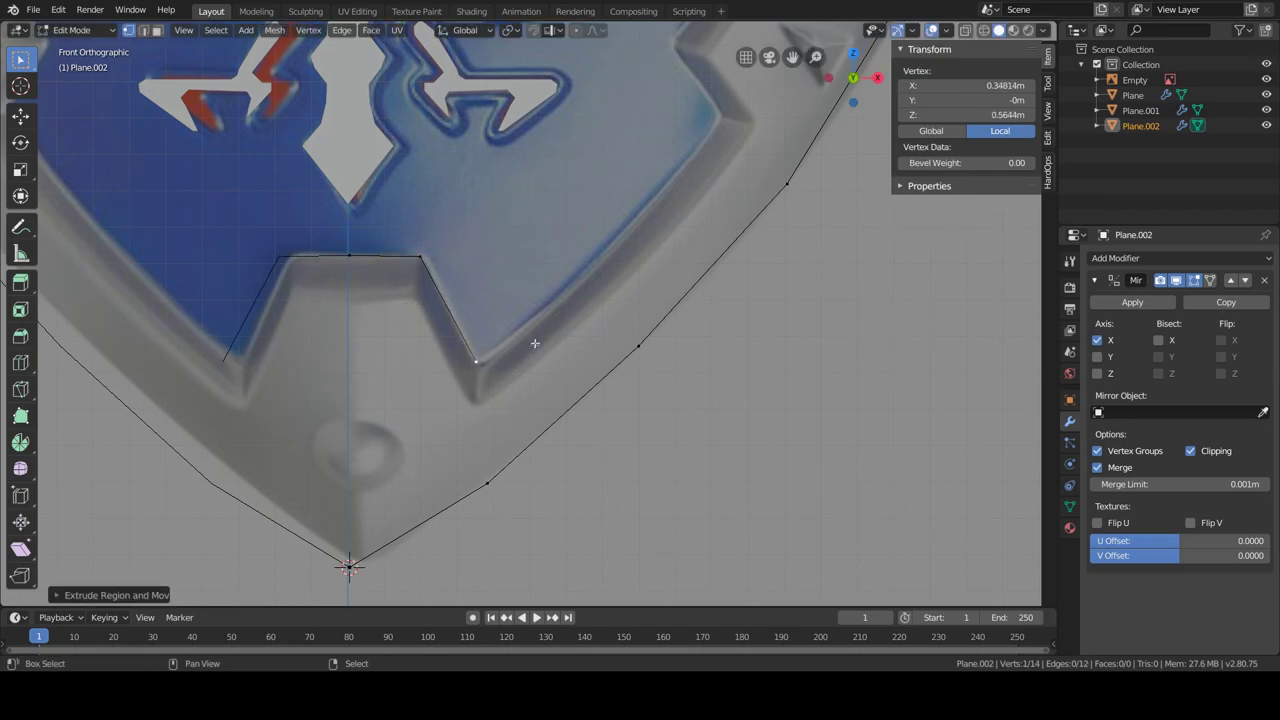
Extrude vertices up the inner rim edge from the bottom to the inner corner.
shift+middle_drag(535, 343, 439, 455)
key(e)
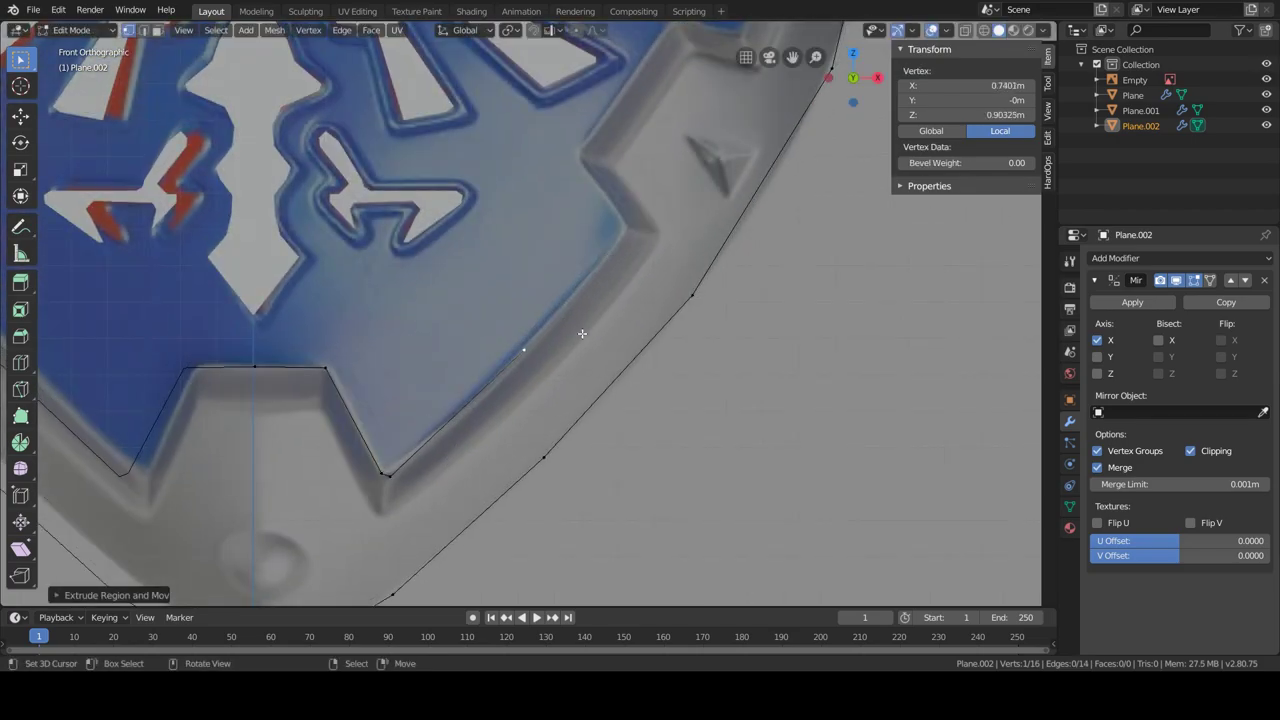
middle_drag(683, 207, 552, 274)
key(KP_1)
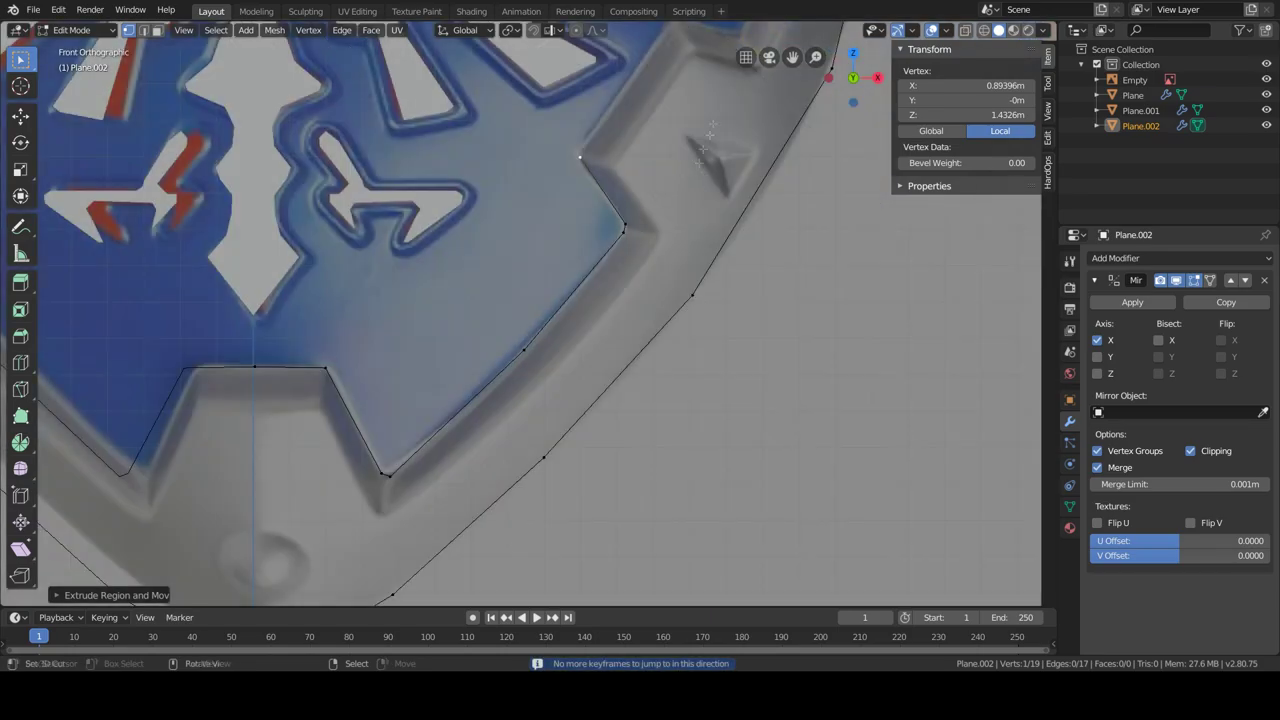
scroll(618, 215, up, 2)
key(e)
click(702, 213)
shift+middle_drag(702, 213, 607, 368)
key(e)
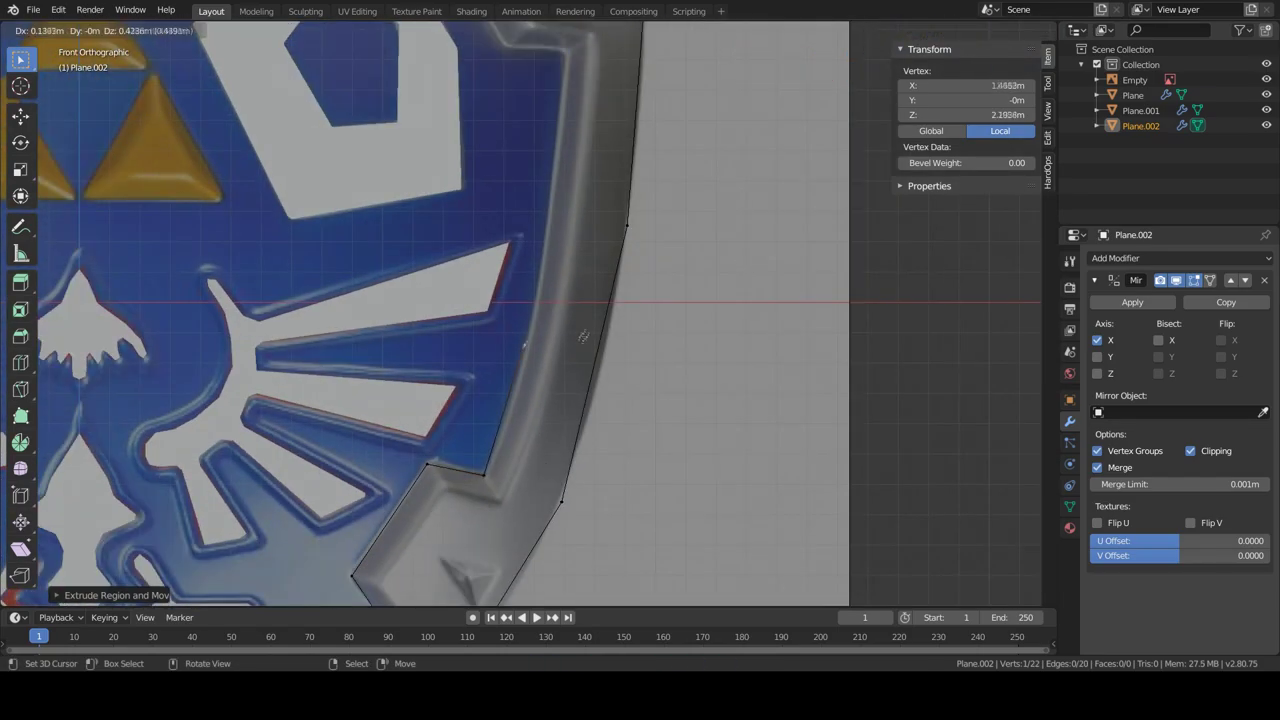
click(623, 44)
shift+middle_drag(623, 44, 600, 437)
Continue extruding inner-rim vertices along the top edge to the top centre line.
scroll(523, 437, up, 2)
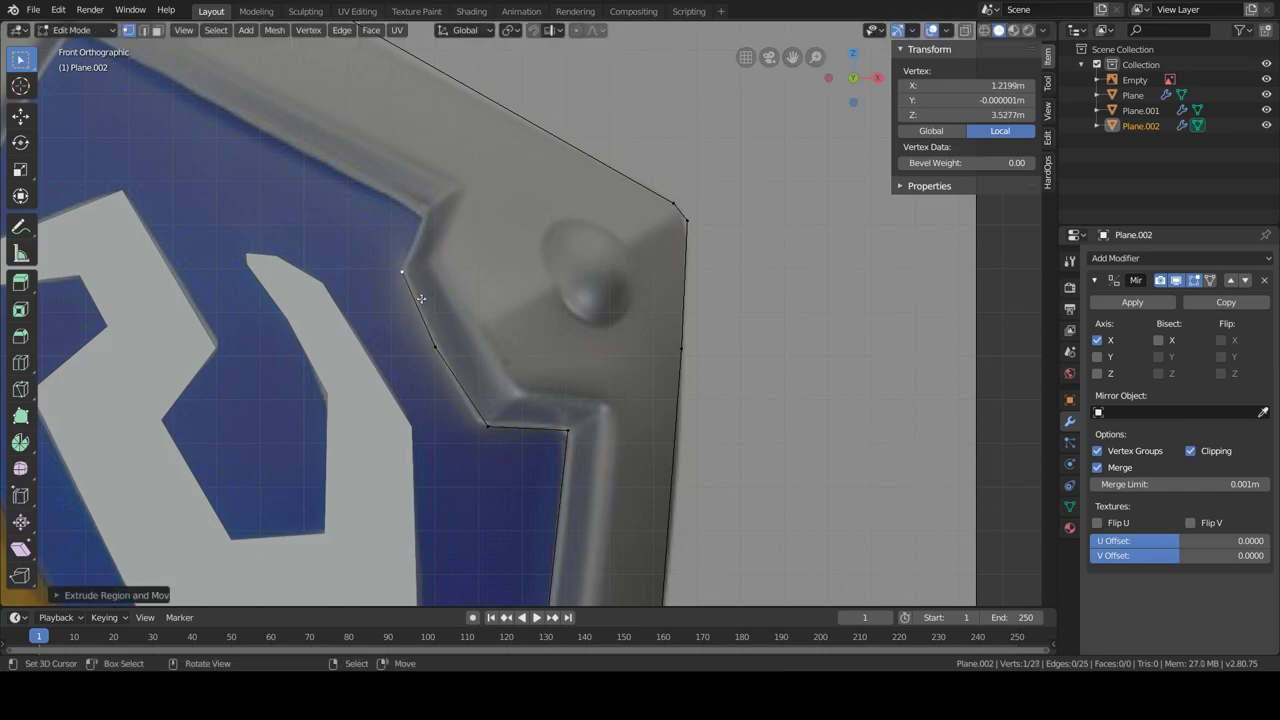
shift+middle_drag(421, 298, 683, 466)
key(e)
click(684, 385)
key(e)
click(336, 194)
shift+middle_drag(255, 364, 399, 327)
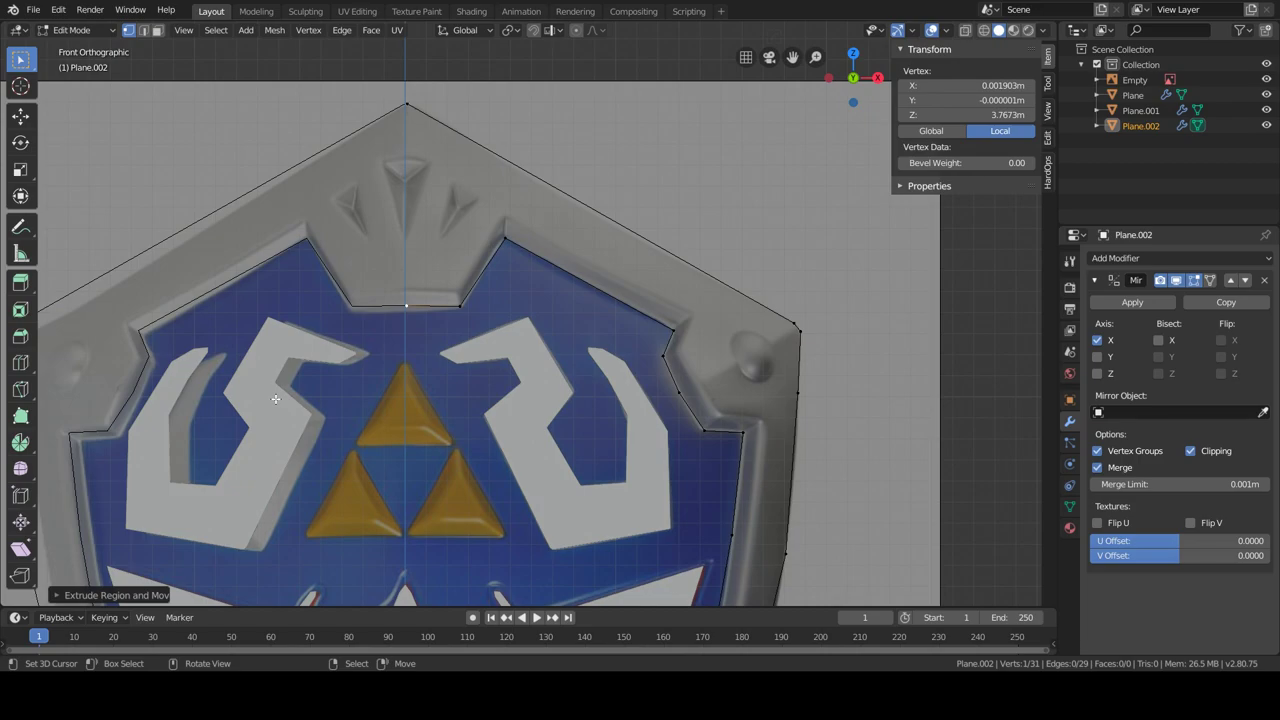
click(420, 105)
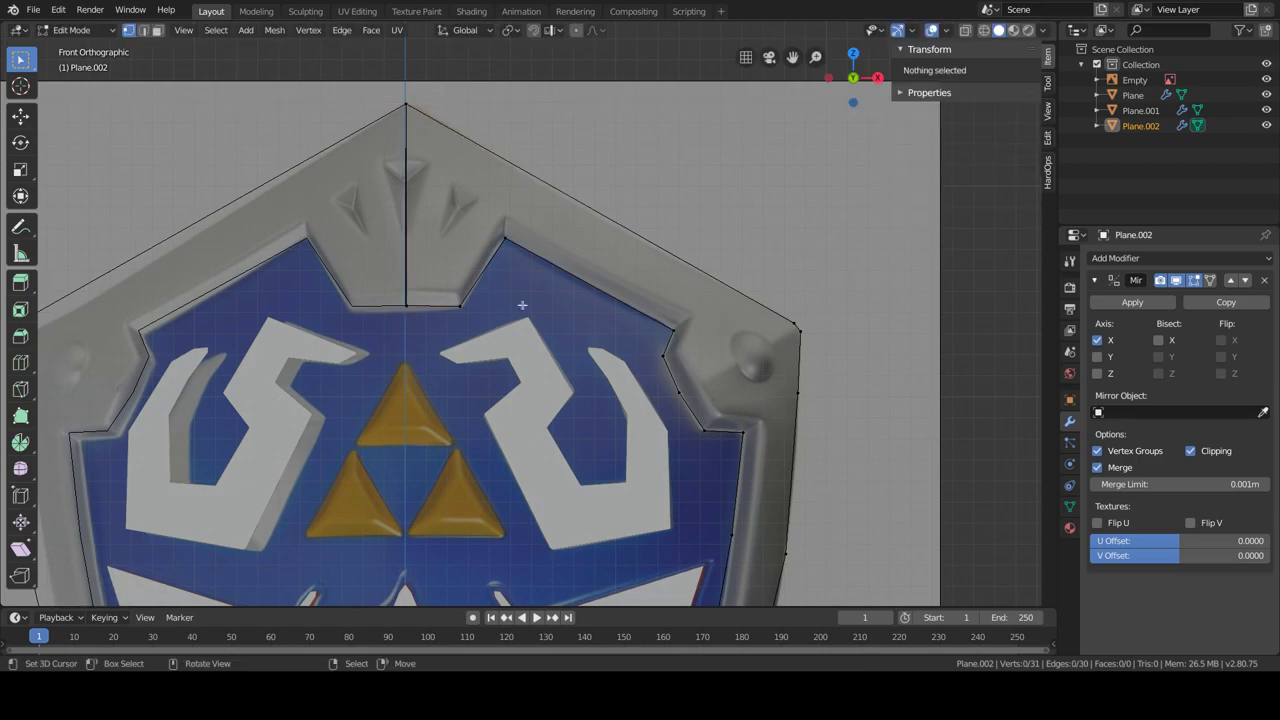
middle_drag(420, 105, 513, 452)
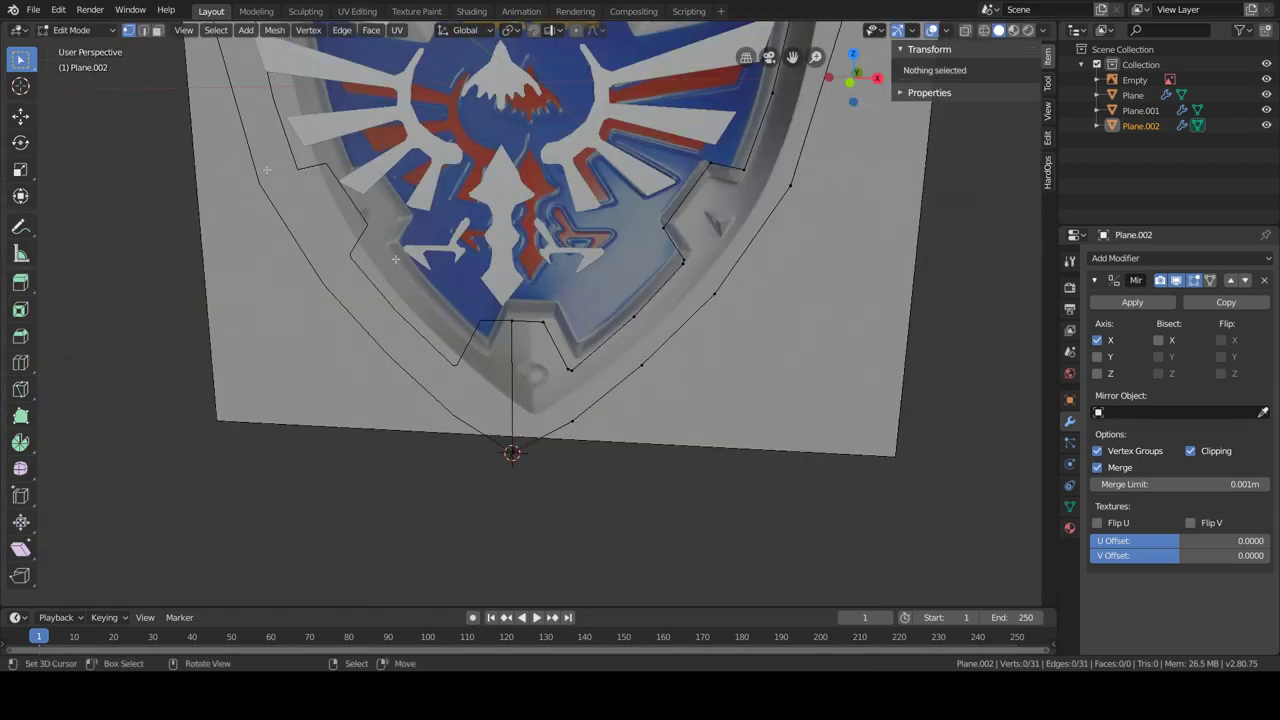
Select the two top vertices and fill the opening with an edge and face.
key(2)
click(523, 369)
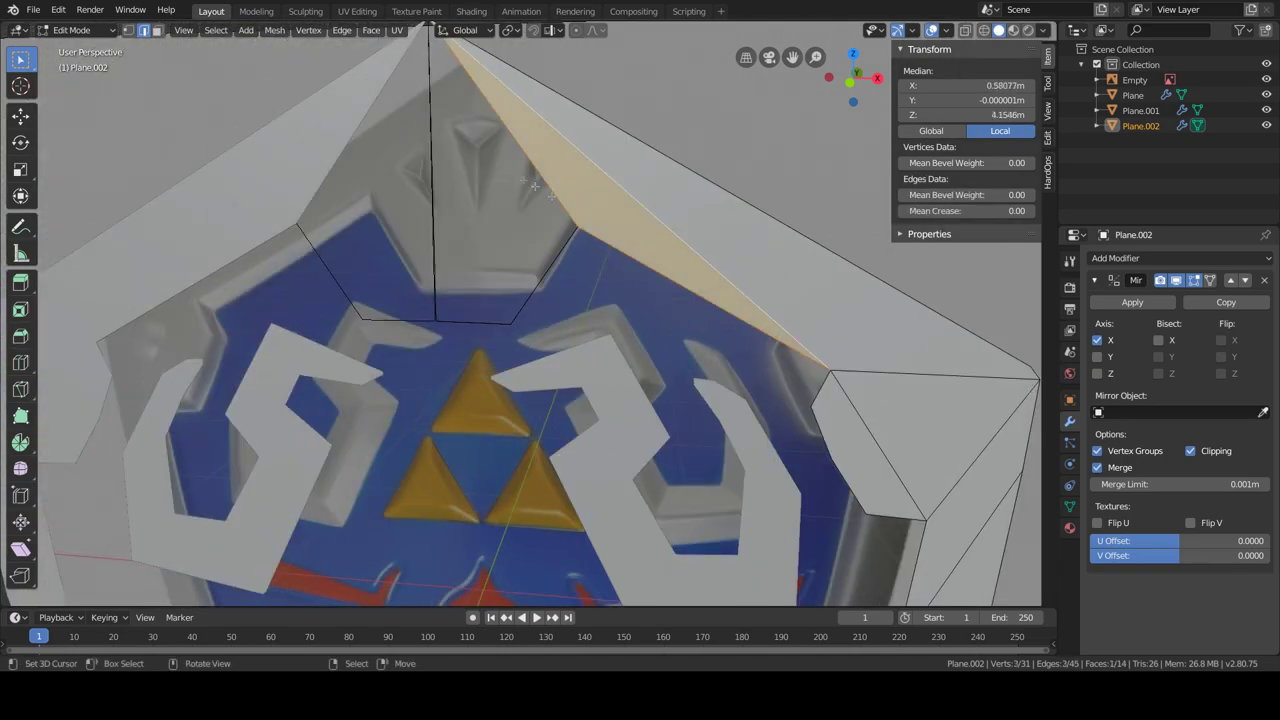
key(ctrl+z)
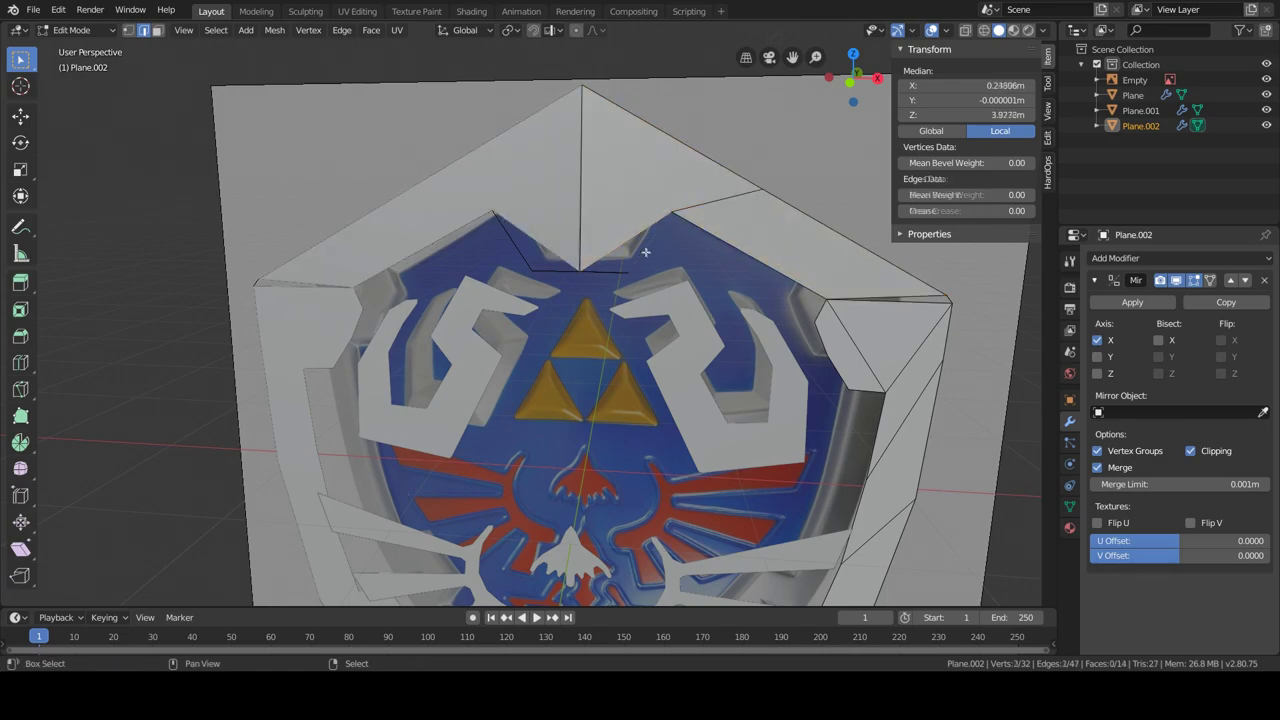
shift+click(582, 221)
middle_drag(582, 221, 547, 245)
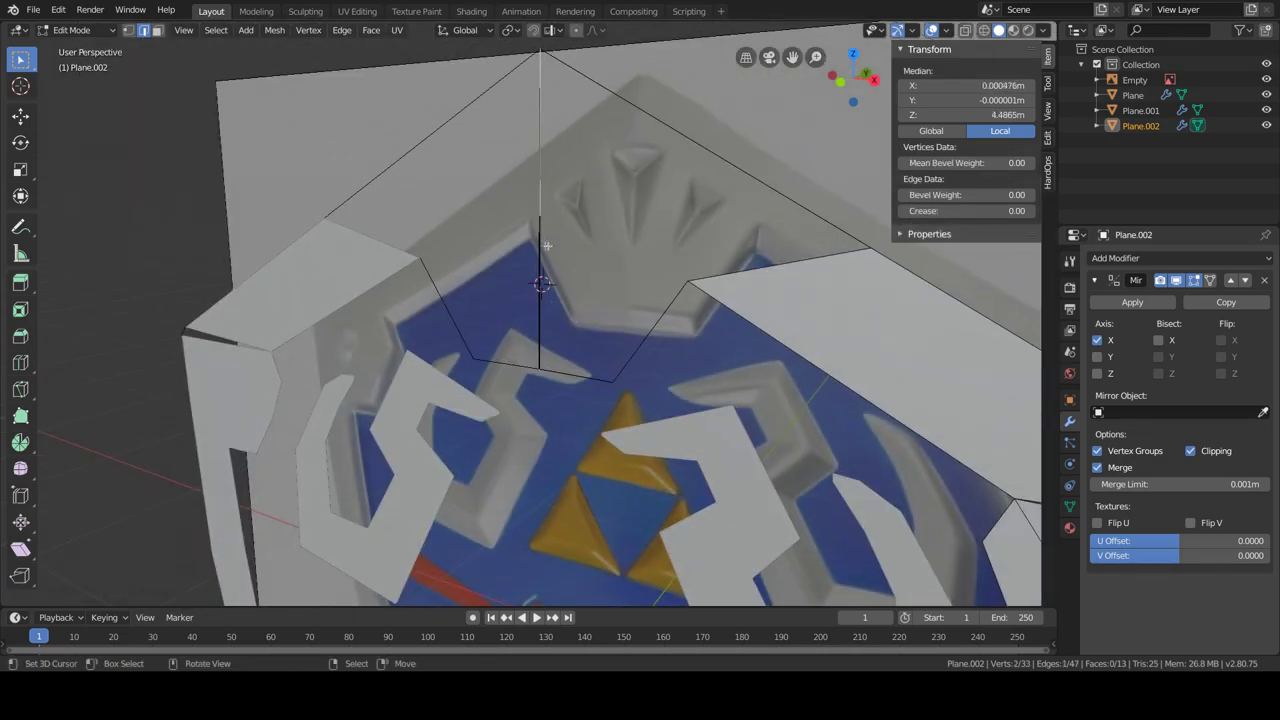
right_click(617, 308)
middle_drag(617, 308, 664, 321)
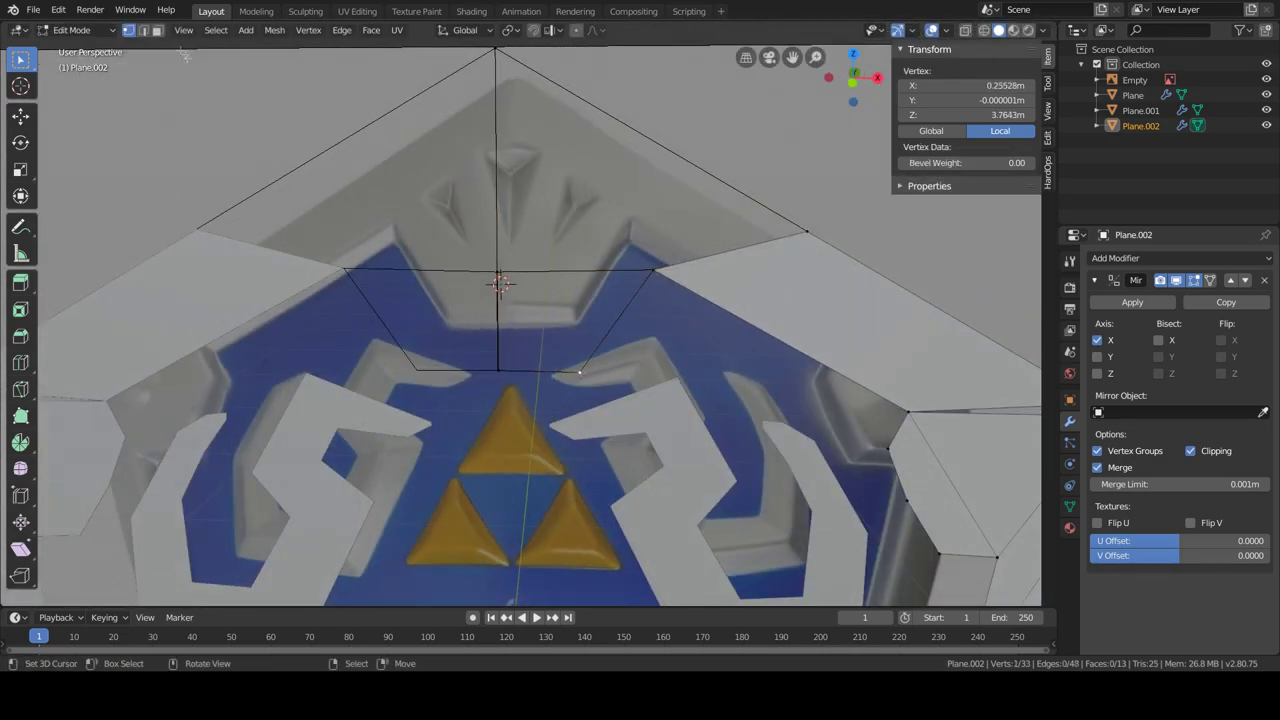
key(f)
key(f)
key(Tab)
Move the shield slightly forward along the Y axis, then return to vertex editing in front view.
scroll(714, 372, down, 5)
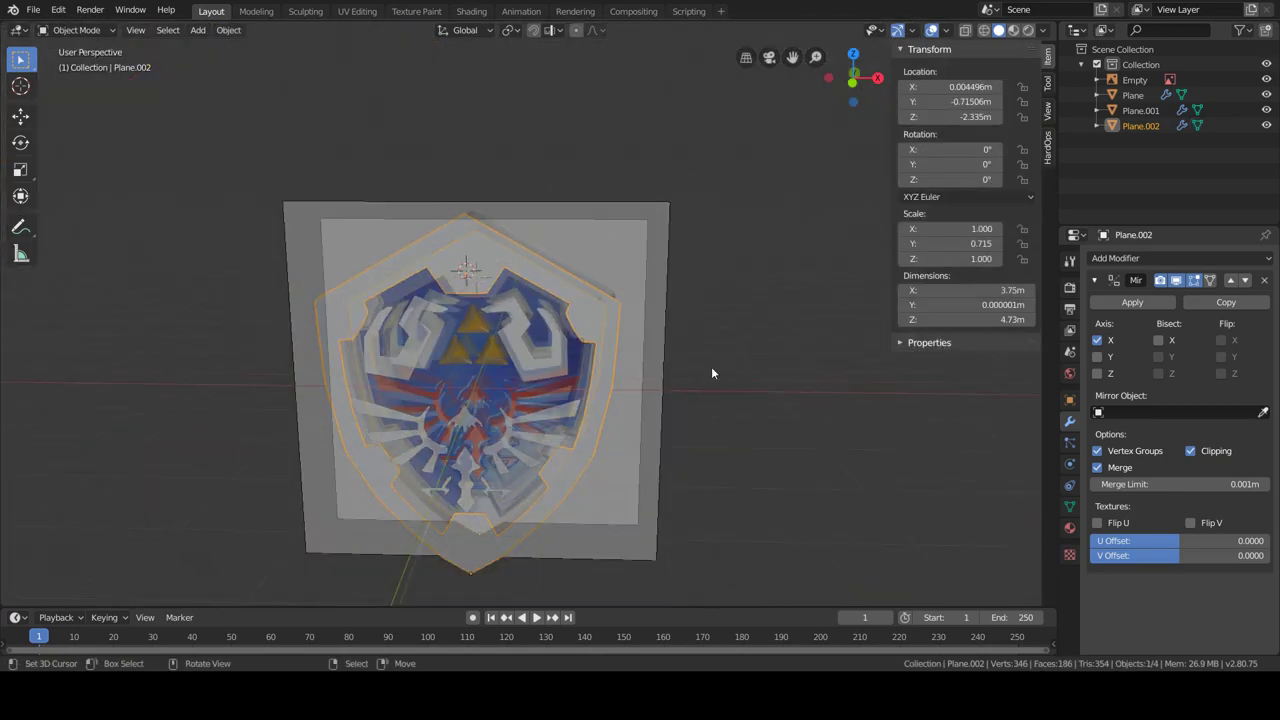
middle_drag(694, 336, 650, 420)
key(g)
key(y)
click(622, 484)
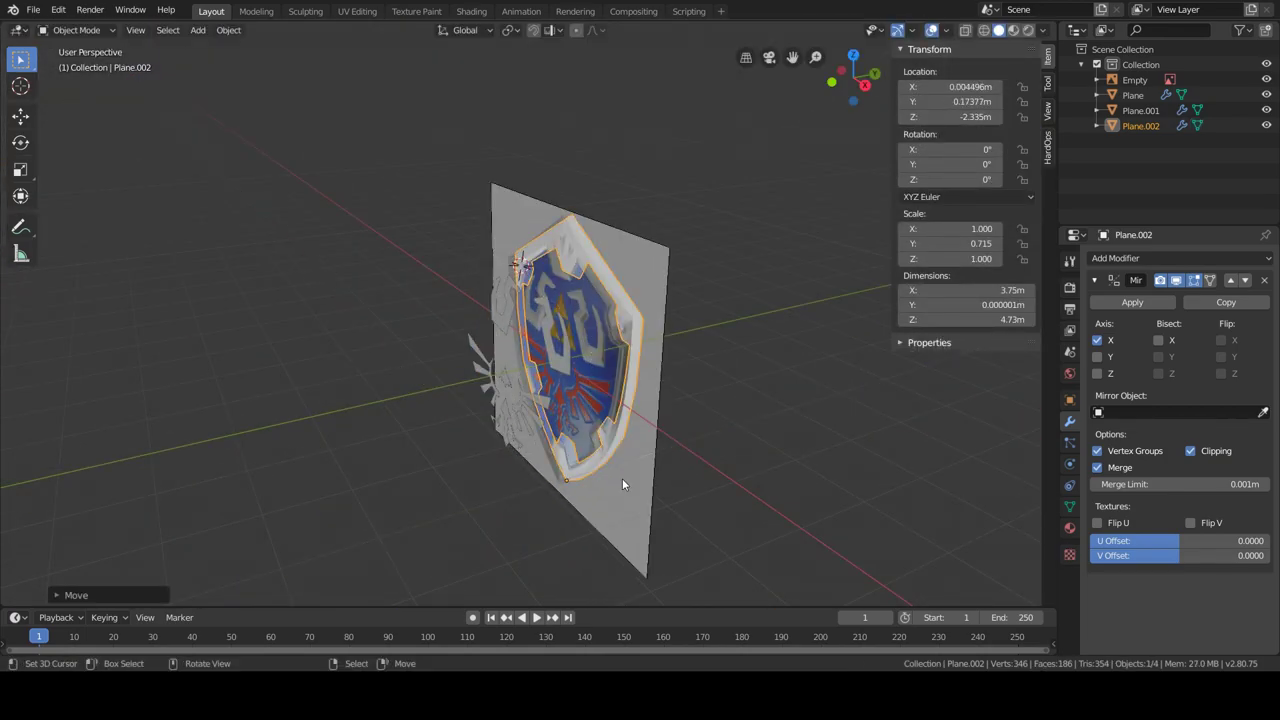
key(Tab)
key(KP_1)
scroll(547, 318, up, 5)
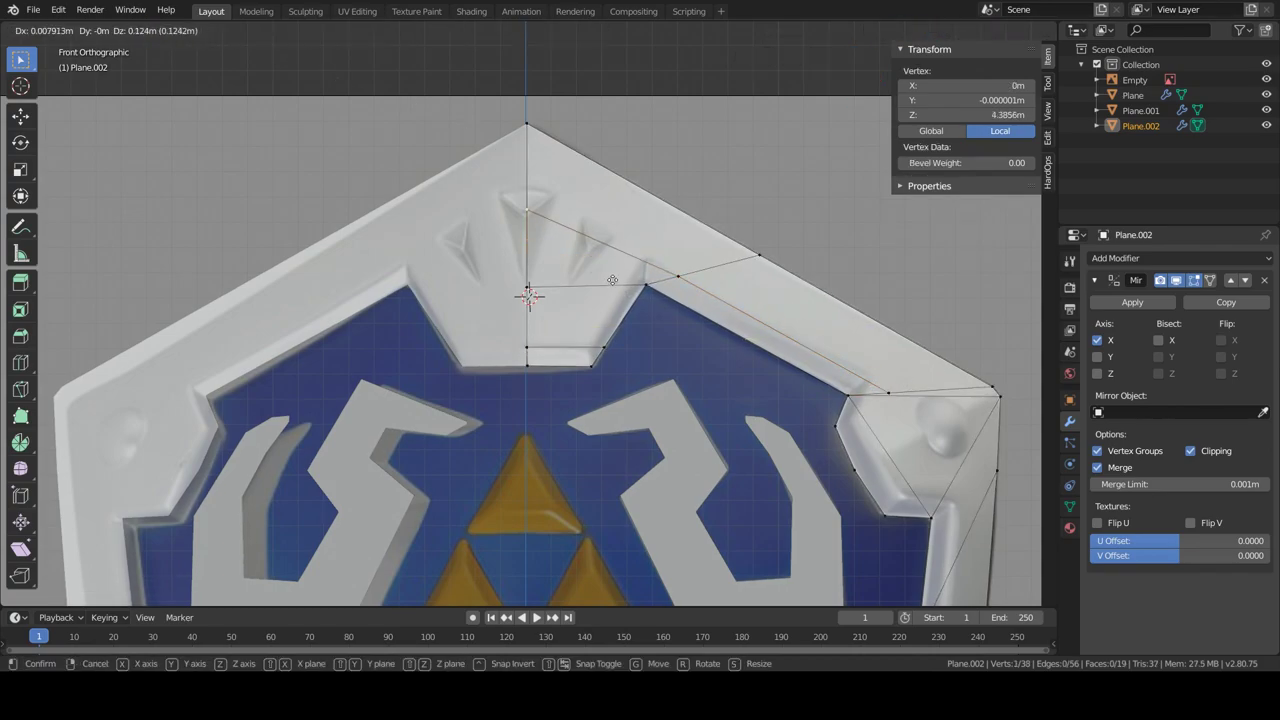
Knife-cut the rim top and nudge the corner vertex up and to the left.
key(Return)
shift+middle_drag(895, 387, 815, 338)
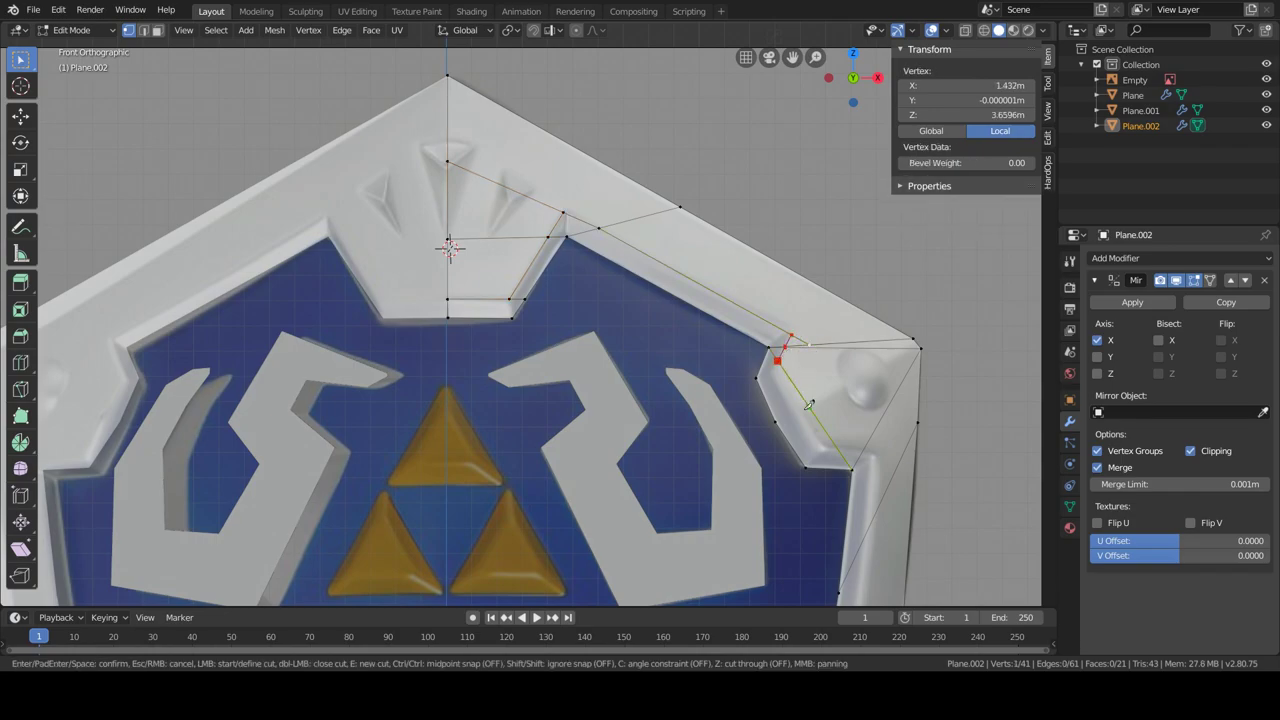
key(Escape)
key(g)
click(788, 357)
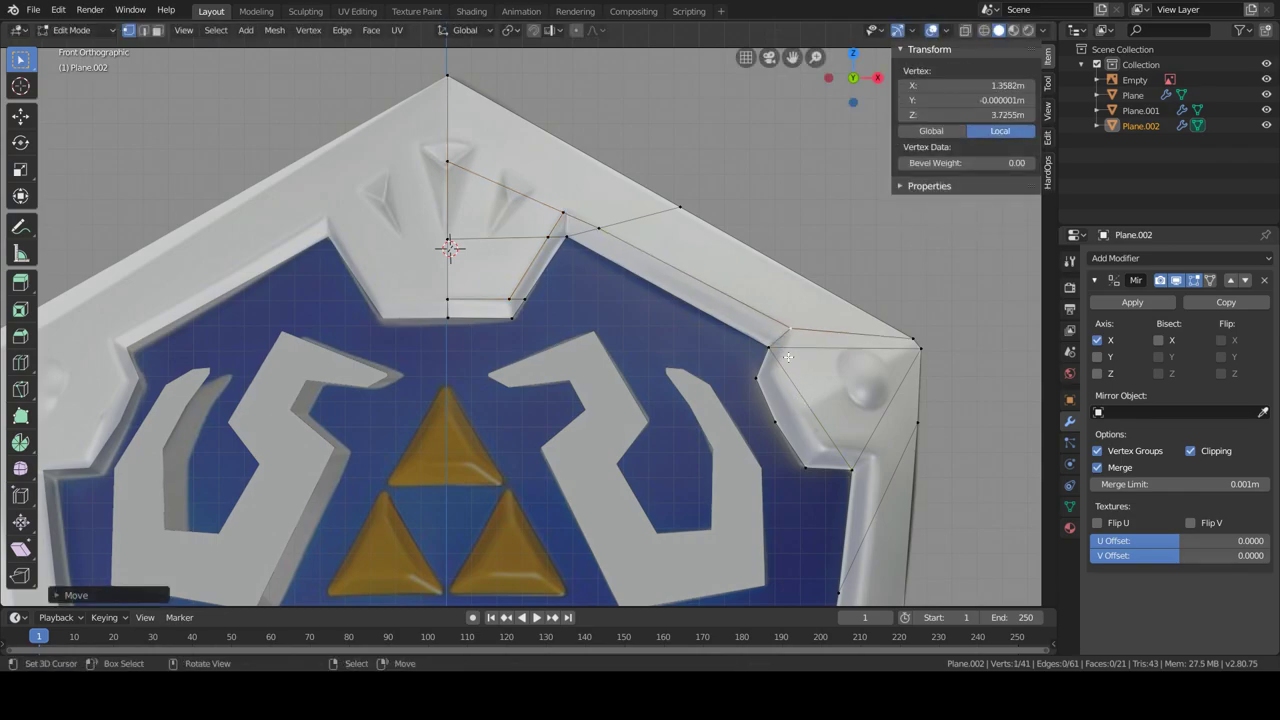
Confirm further knife cuts around the rim's right corner.
key(Return)
scroll(779, 353, up, 2)
shift+middle_drag(779, 353, 633, 330)
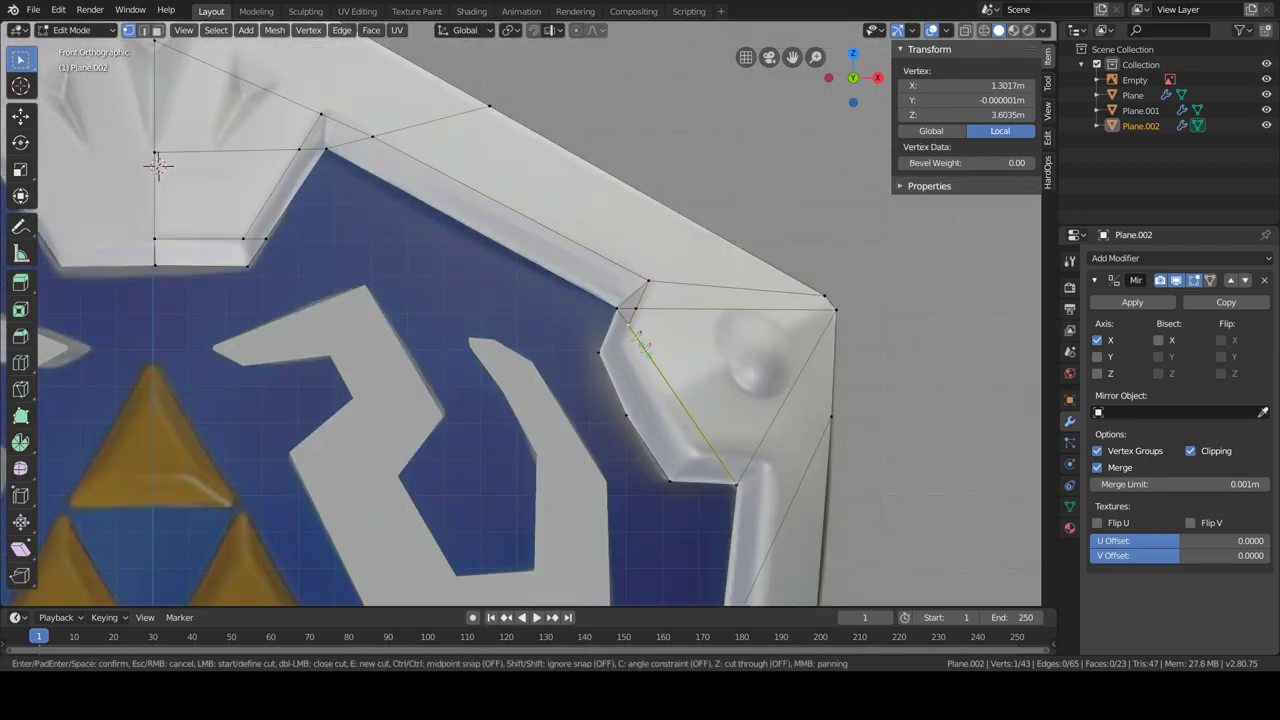
key(Return)
scroll(766, 556, down, 3)
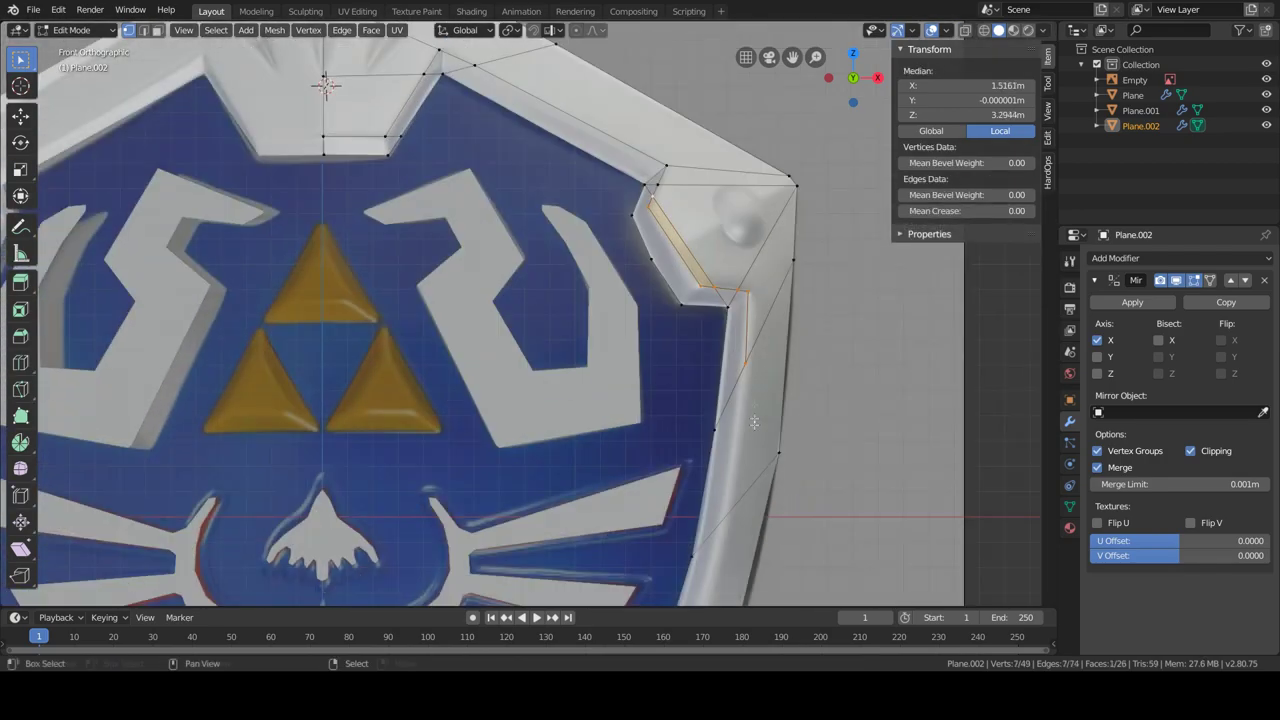
scroll(799, 291, up, 2)
scroll(773, 197, down, 3)
scroll(773, 197, up, 3)
Knife a new edge across the rim face between two rim points.
key(k)
click(769, 197)
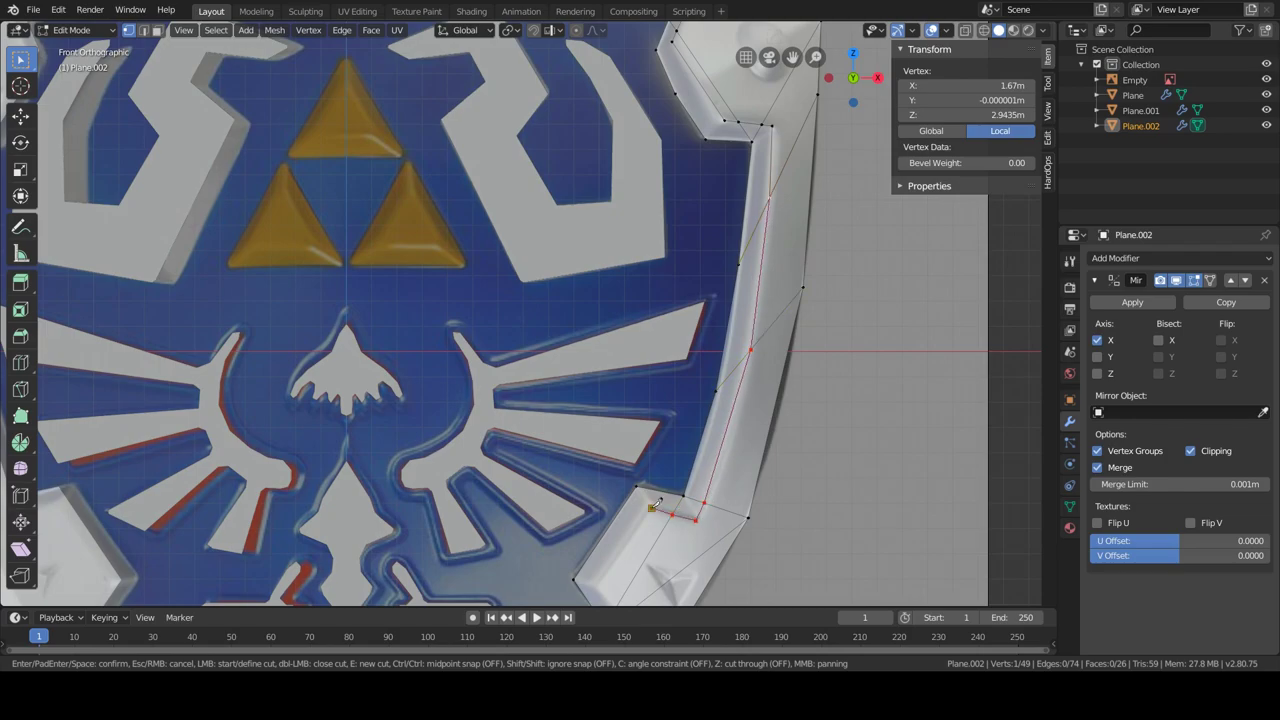
click(600, 583)
mouse_move(600, 582)
shift+middle_down()
mouse_move(605, 438)
mouse_move(690, 310)
shift+middle_up()
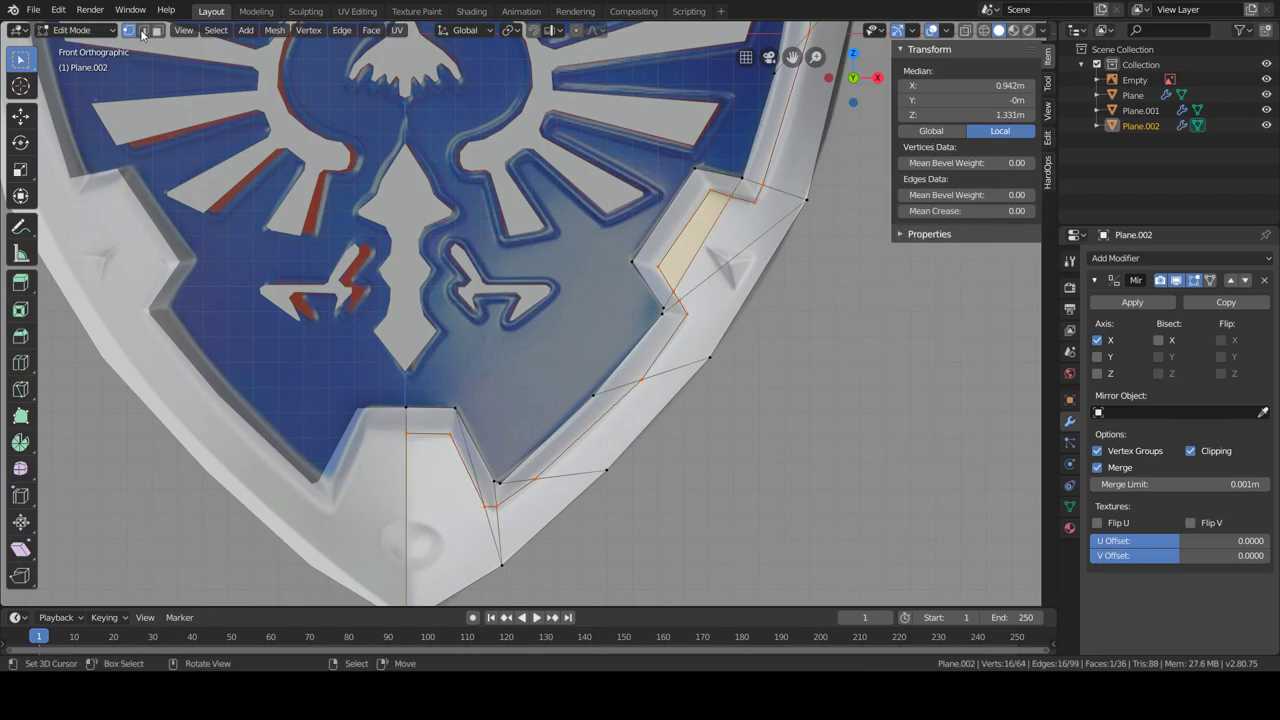
shift+scroll(690, 263, up, 5)
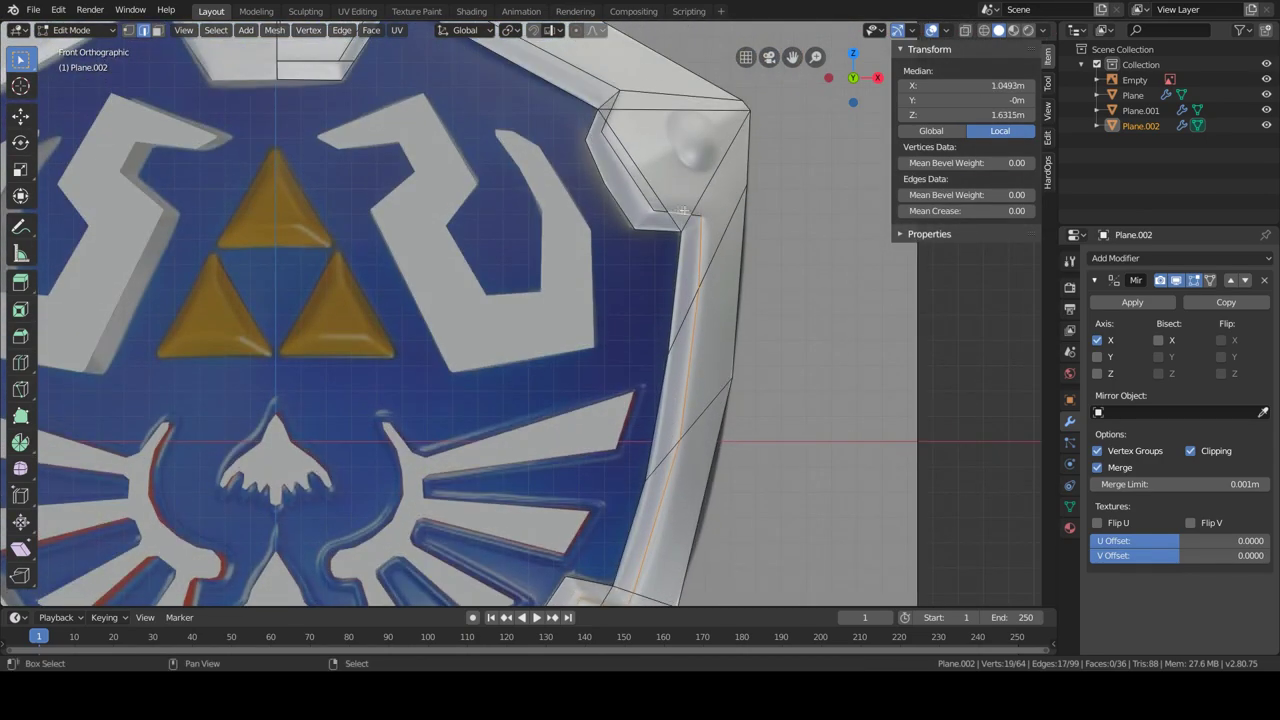
scroll(657, 207, up, 4)
Fill faces across three notches in the rim between selected vertex pairs.
click(130, 30)
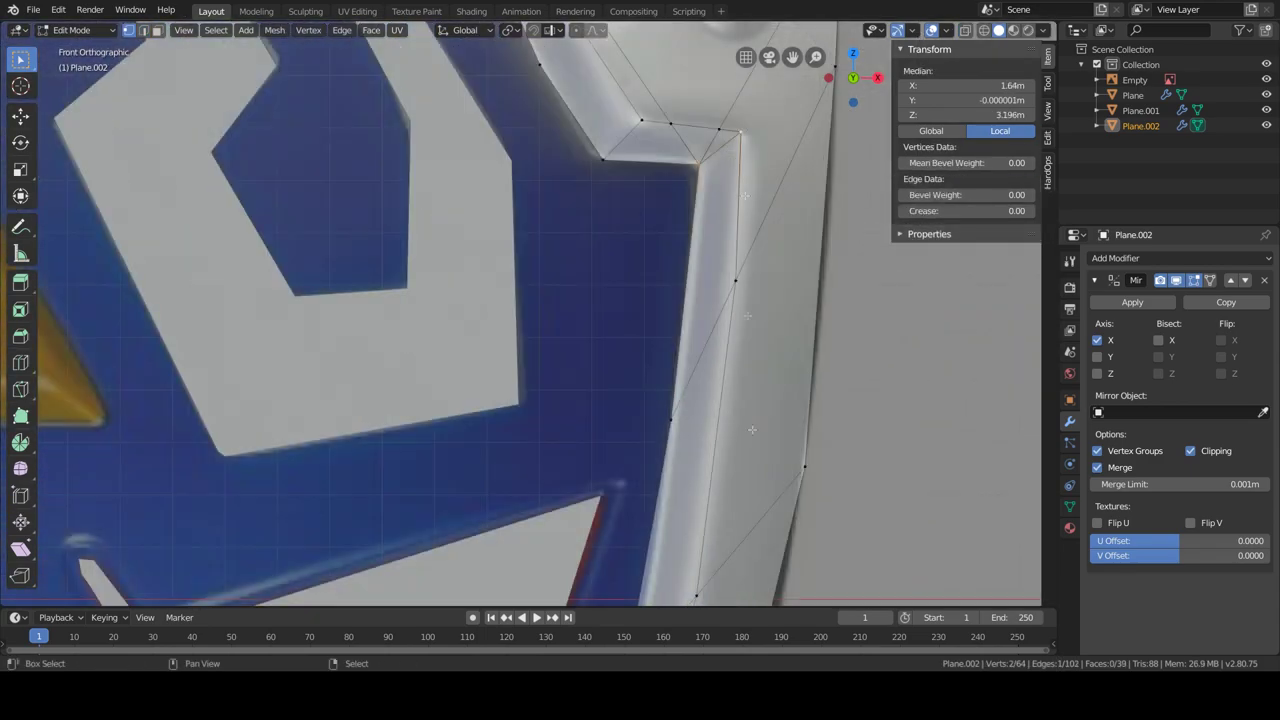
shift+middle_drag(719, 523, 617, 460)
key(f)
shift+middle_drag(525, 432, 632, 347)
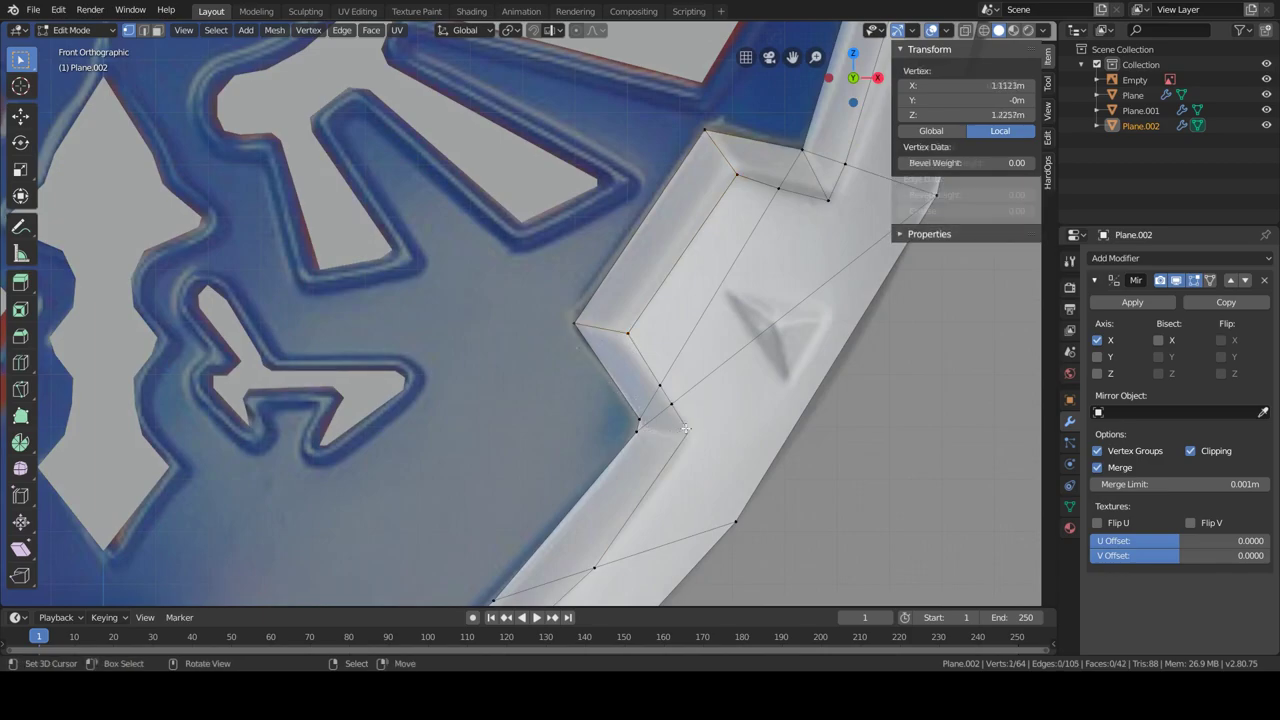
scroll(635, 460, up, 3)
key(f)
scroll(416, 292, down, 5)
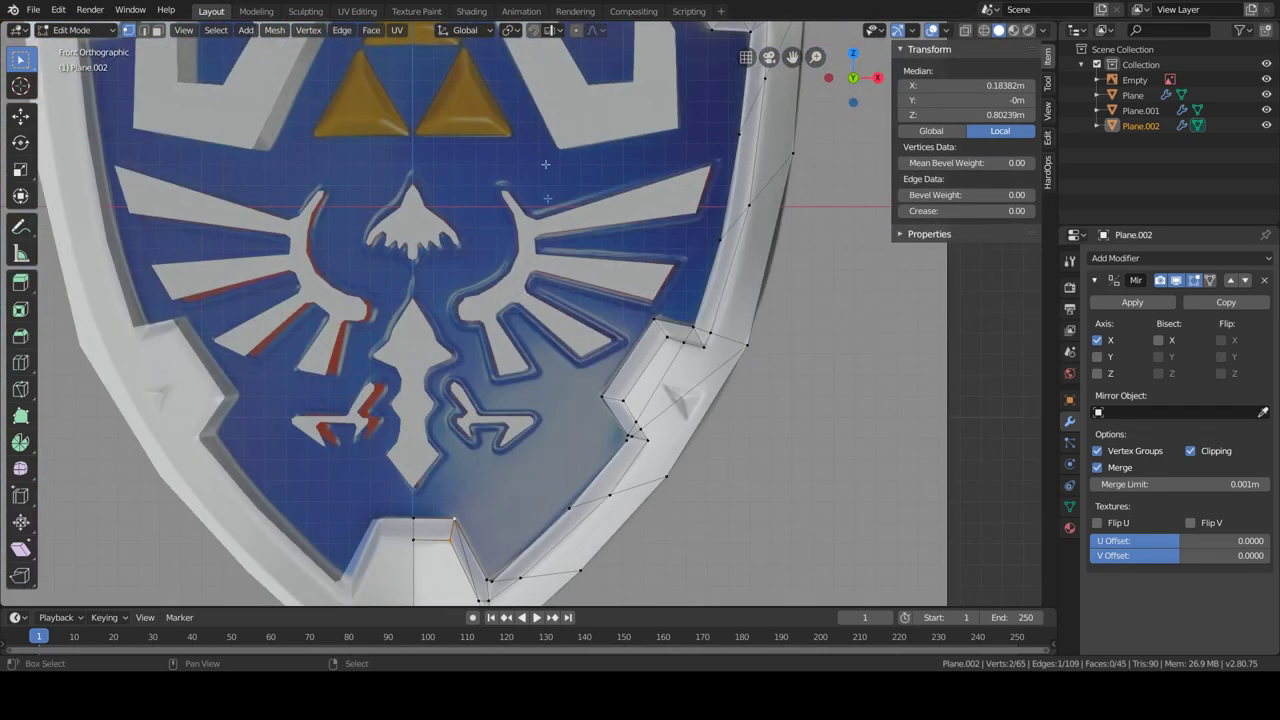
scroll(381, 326, up, 5)
key(f)
Select the shortest edge path along the rim and extend it along the inner edge.
shift+middle_drag(547, 225, 657, 390)
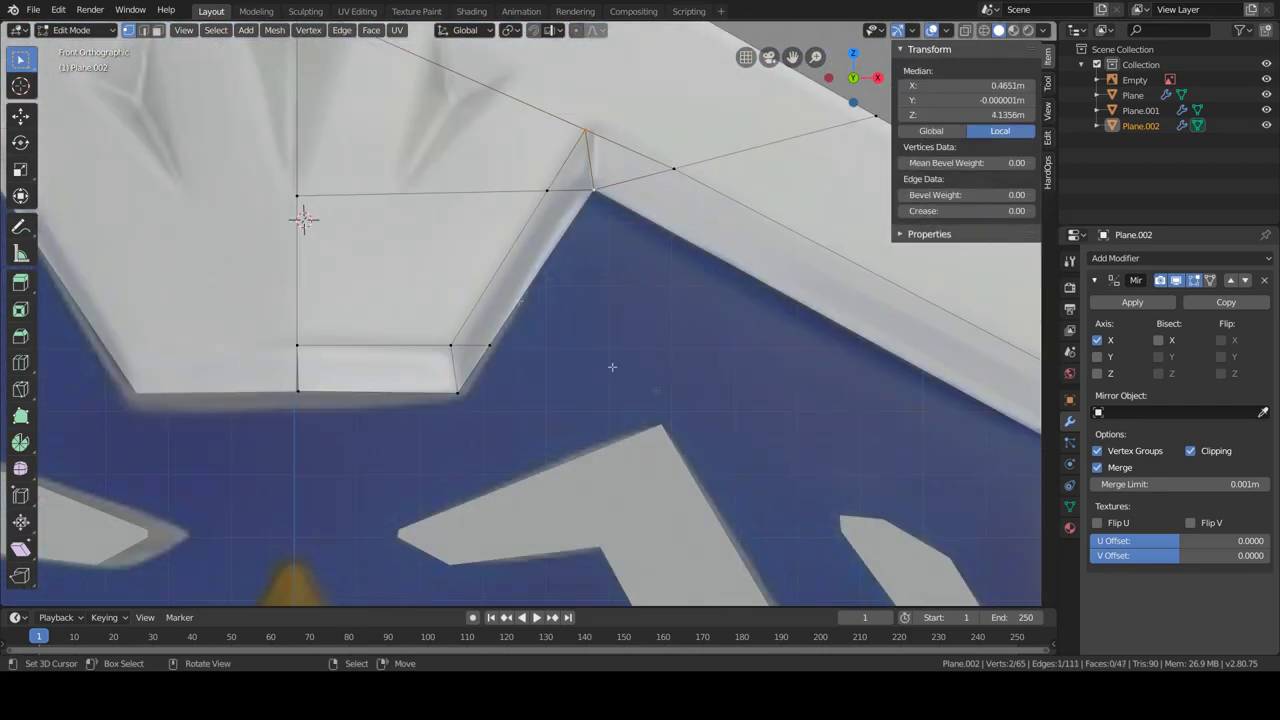
ctrl+click(478, 308)
mouse_move(478, 308)
shift+middle_down()
mouse_move(660, 315)
mouse_move(450, 400)
mouse_move(305, 366)
mouse_move(358, 374)
shift+middle_up()
ctrl+click(400, 380)
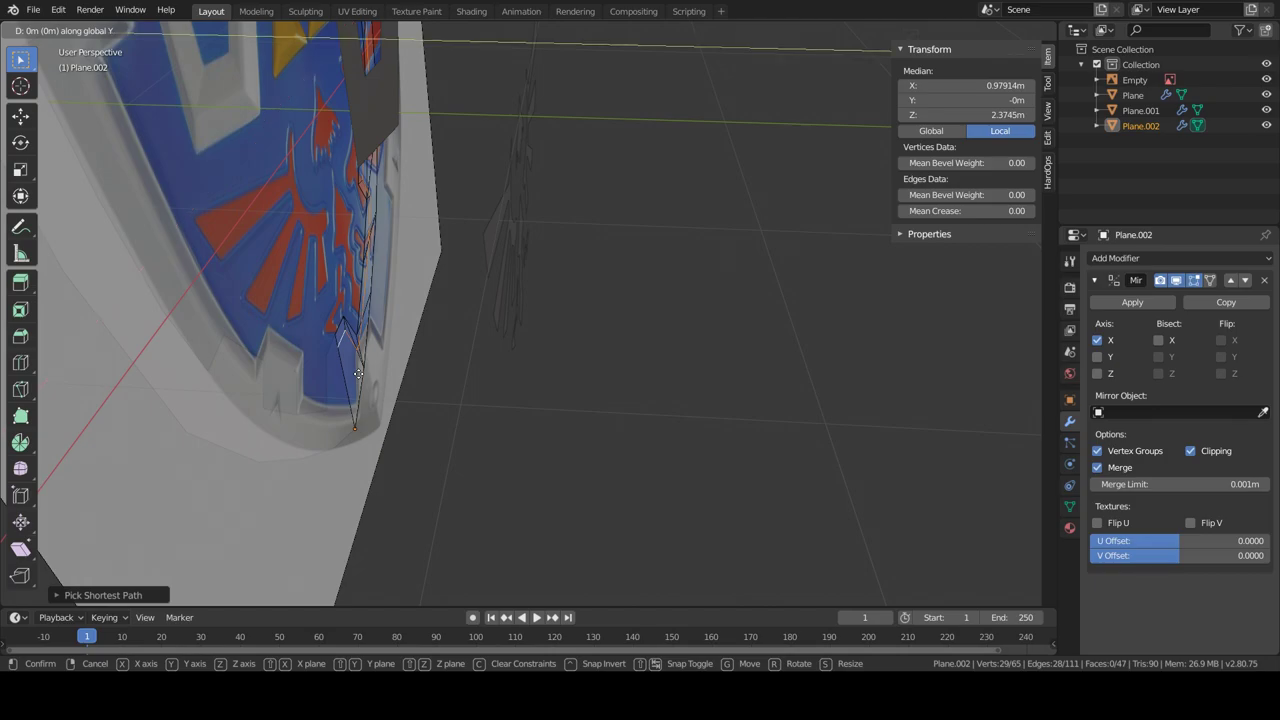
Move the rim vertices into place and check the shield from the front.
click(456, 394)
key(Tab)
middle_drag(481, 395, 442, 373)
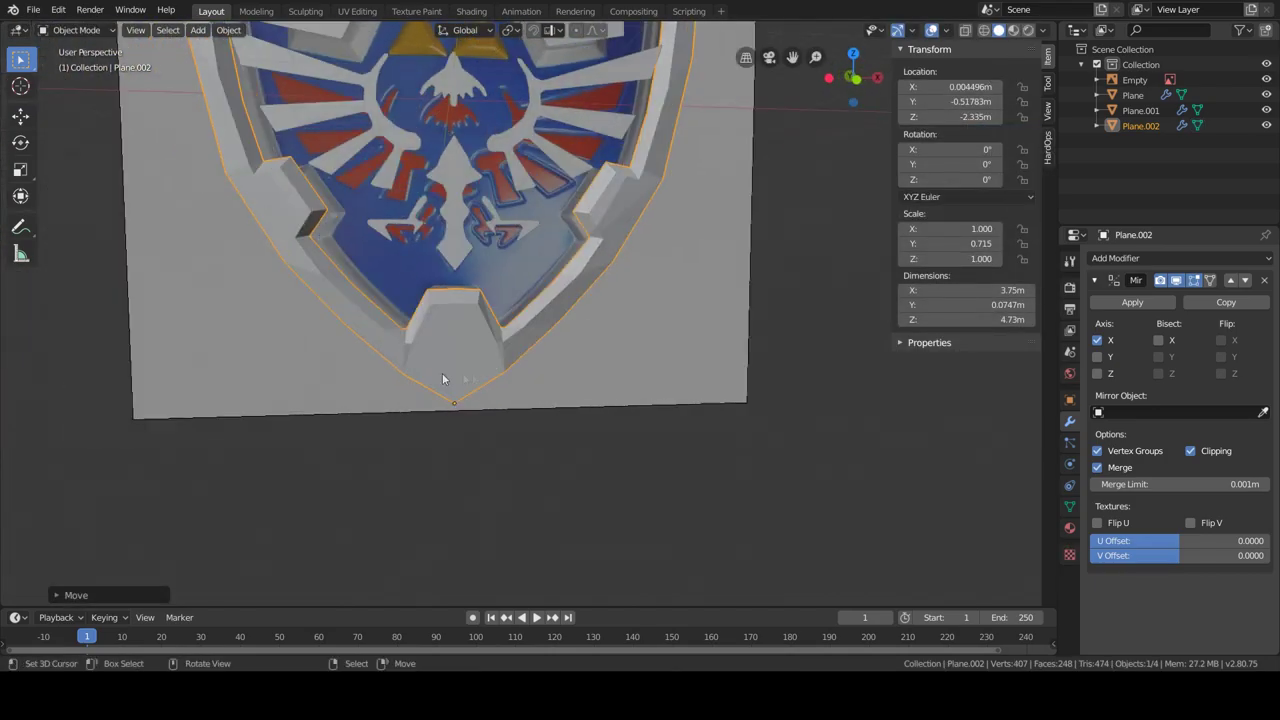
key(Tab)
scroll(473, 397, up, 2)
scroll(500, 390, up, 4)
scroll(486, 286, up, 3)
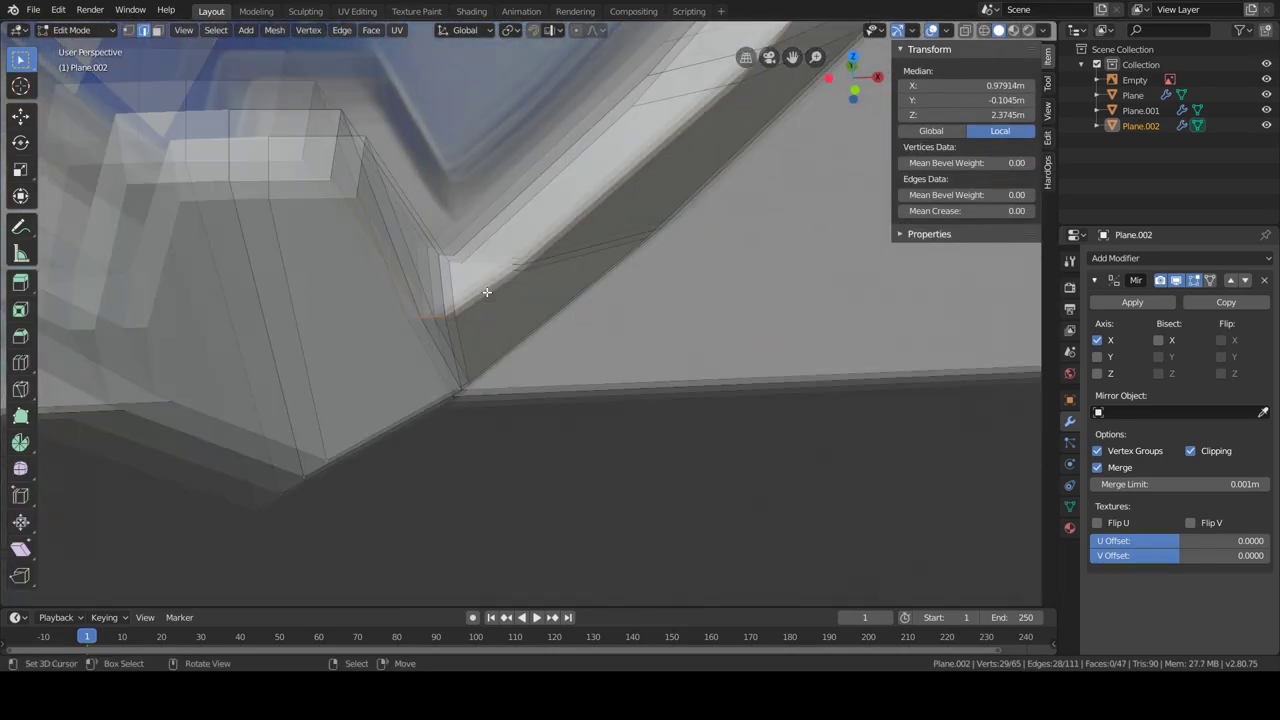
scroll(419, 275, up, 2)
Undo the faulty rim edits, restoring an earlier step from the undo history.
key(ctrl+z)
key(ctrl+z)
key(ctrl+z)
middle_drag(377, 286, 361, 124)
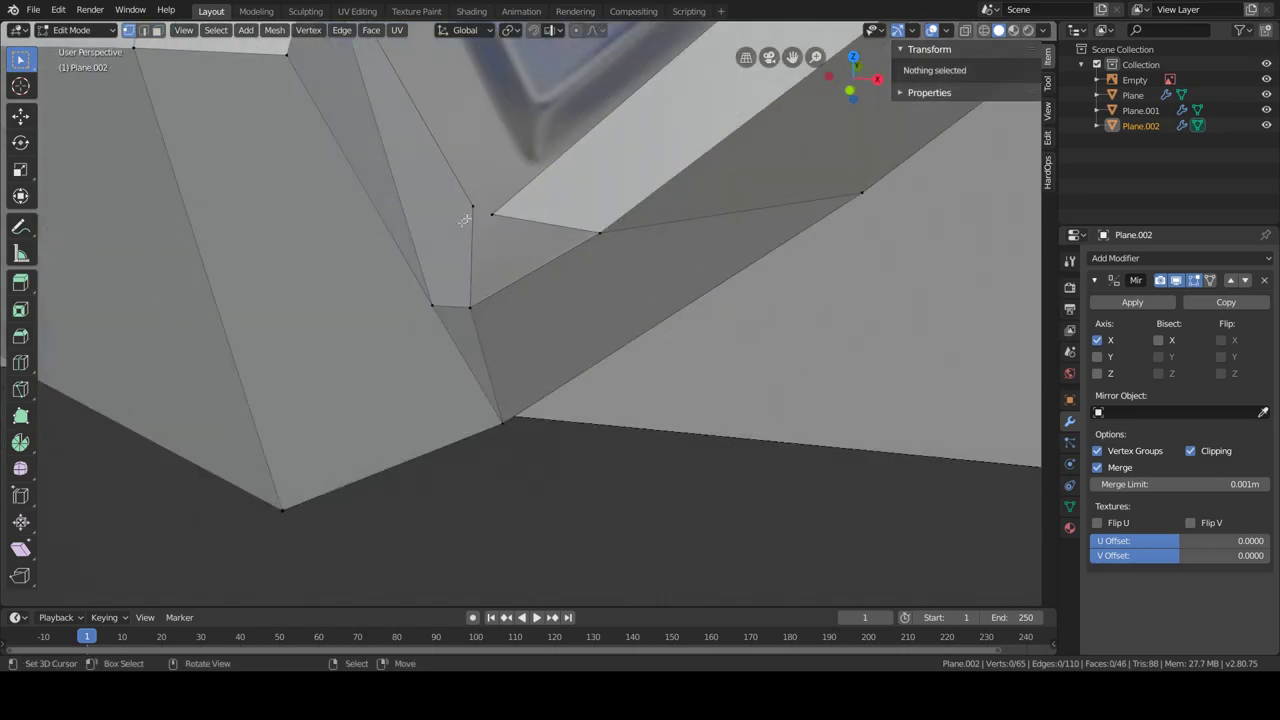
key(ctrl+z)
key(ctrl+z)
key(ctrl+z)
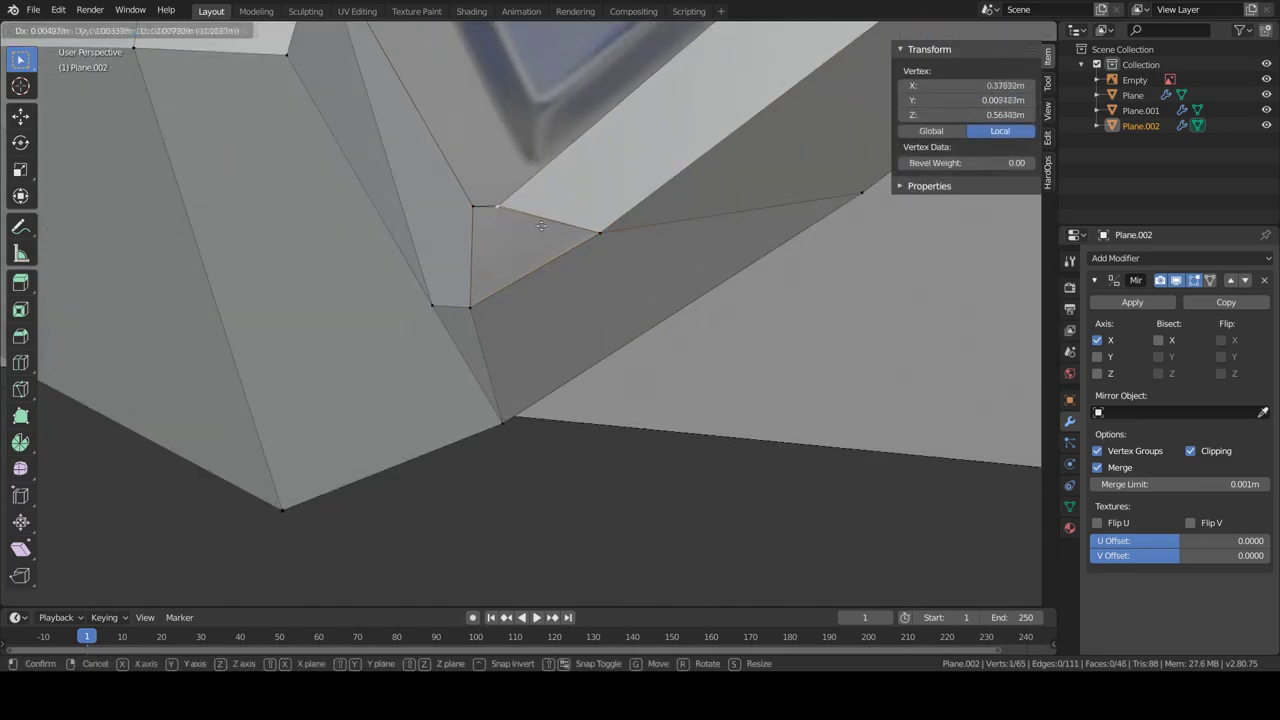
key(ctrl+z)
middle_drag(634, 224, 585, 272)
scroll(572, 319, up, 3)
scroll(572, 325, down, 3)
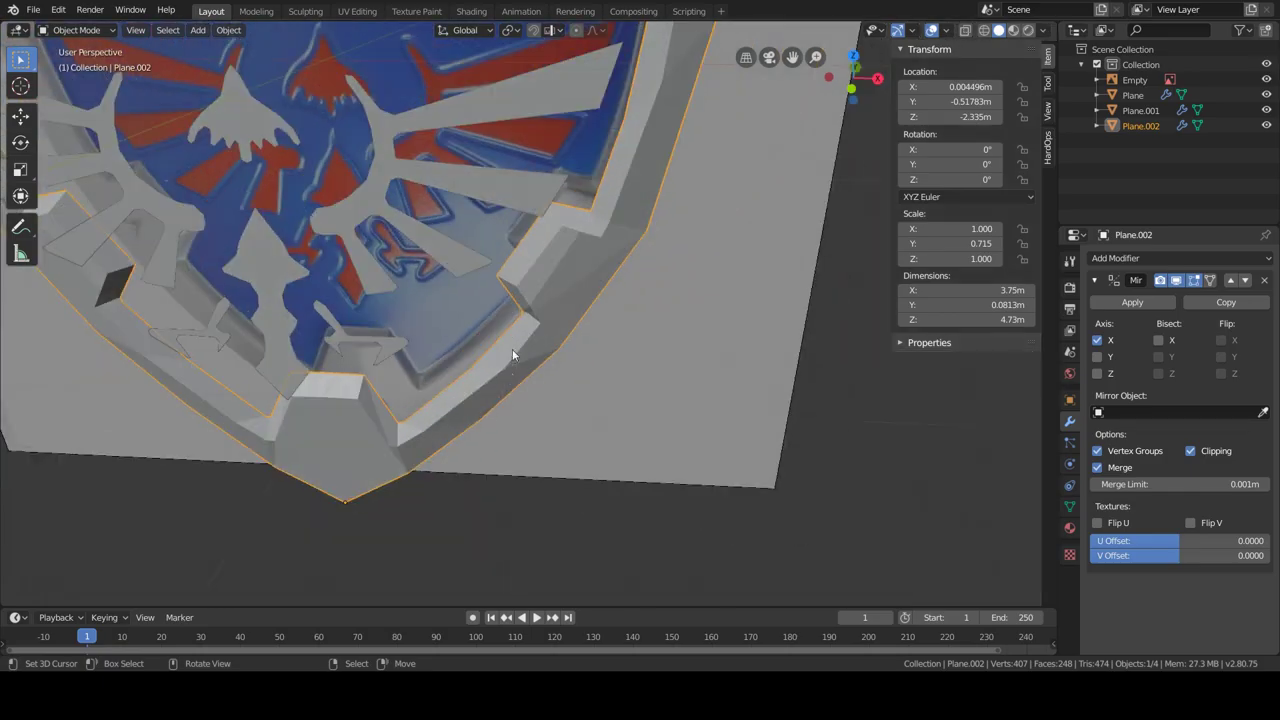
key(ctrl+alt+z)
click(423, 371)
scroll(415, 370, up, 3)
scroll(415, 370, down, 2)
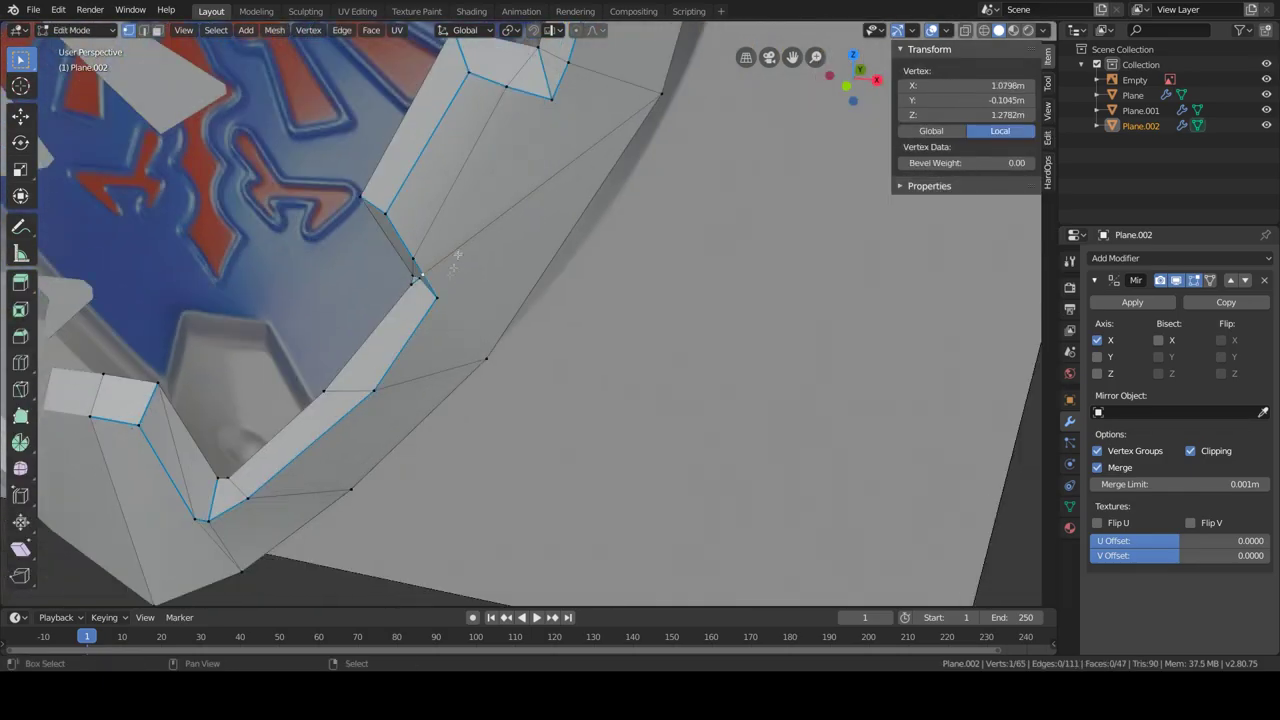
Merge the selected stray rim vertices into one.
key(alt+m)
click(471, 295)
key(Tab)
key(Tab)
scroll(600, 290, up, 3)
scroll(644, 277, down, 1)
scroll(644, 277, up, 1)
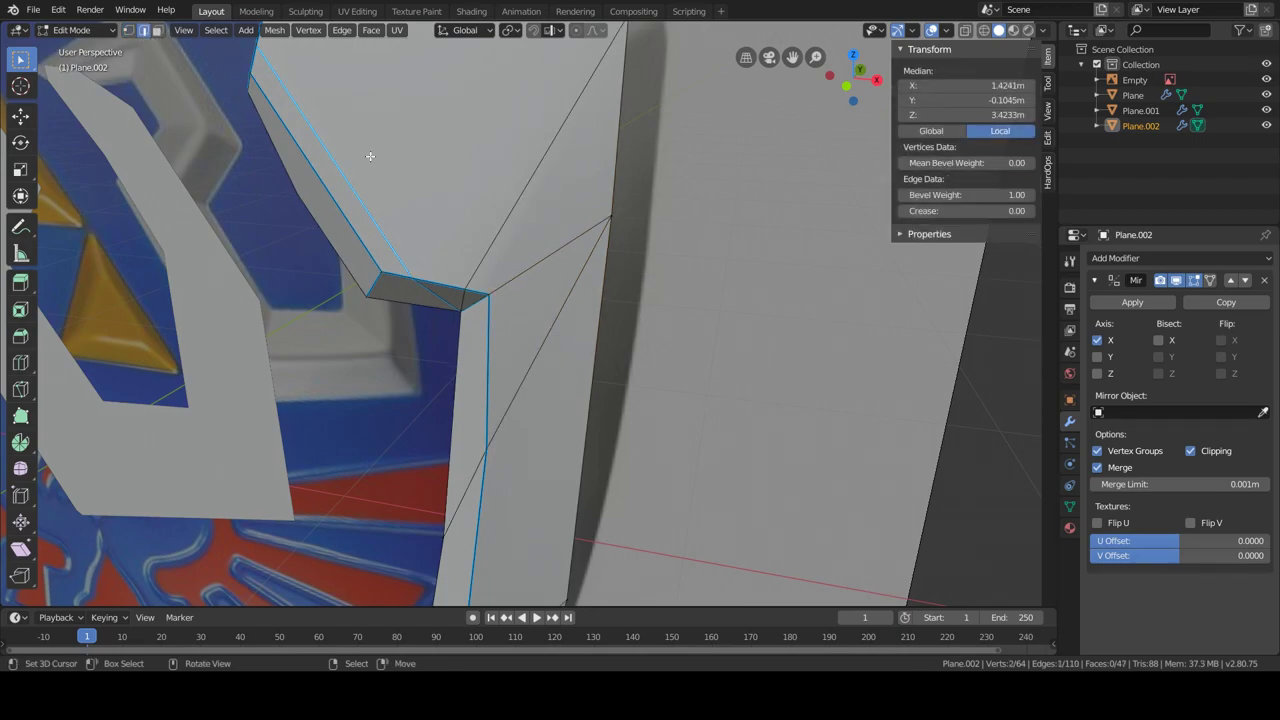
middle_drag(370, 156, 446, 334)
Mark the selected rim edges sharp with Hard Ops.
key(q)
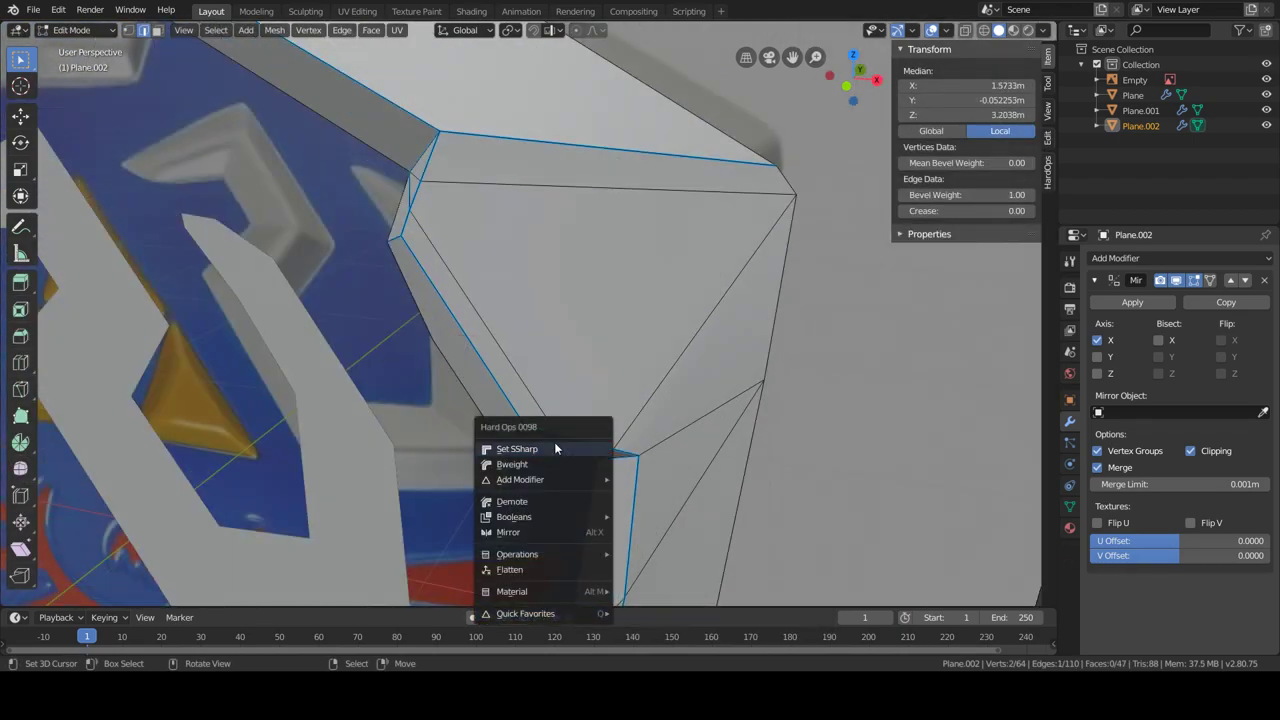
click(556, 448)
key(Tab)
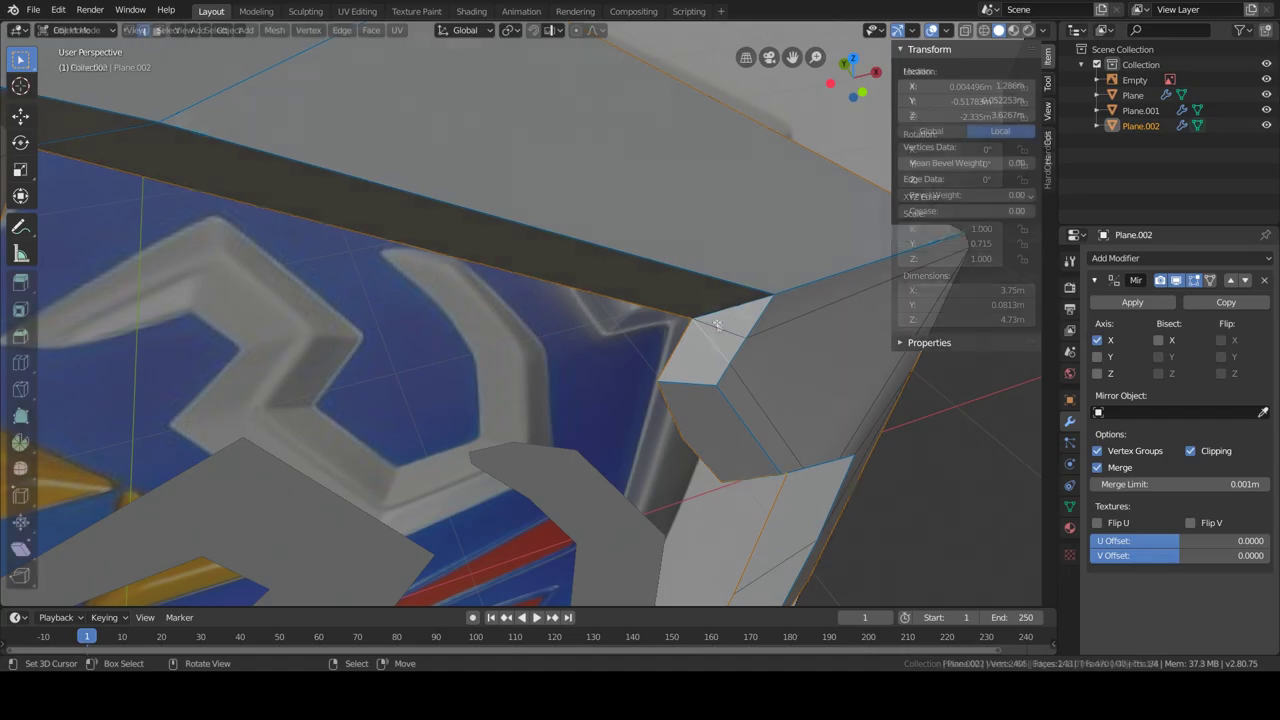
Flatten the small corner face on the rim and mark the remaining edges sharp.
click(718, 332)
key(q)
click(750, 391)
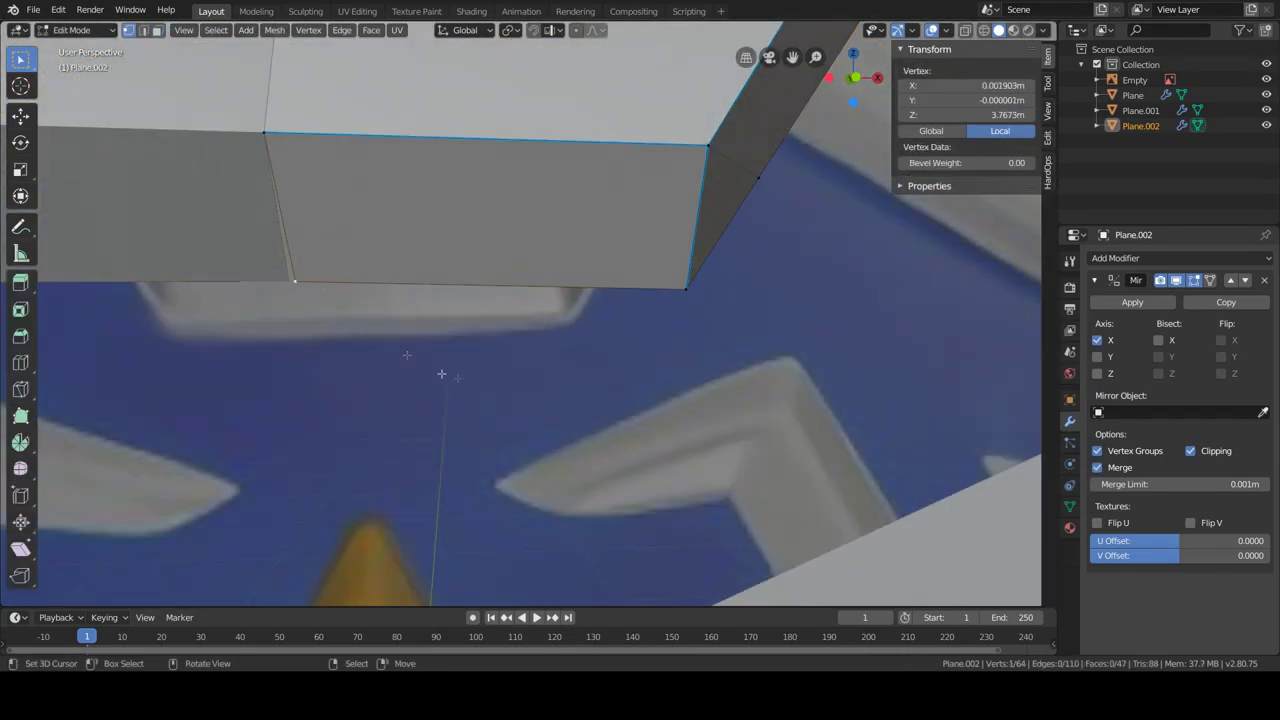
key(Tab)
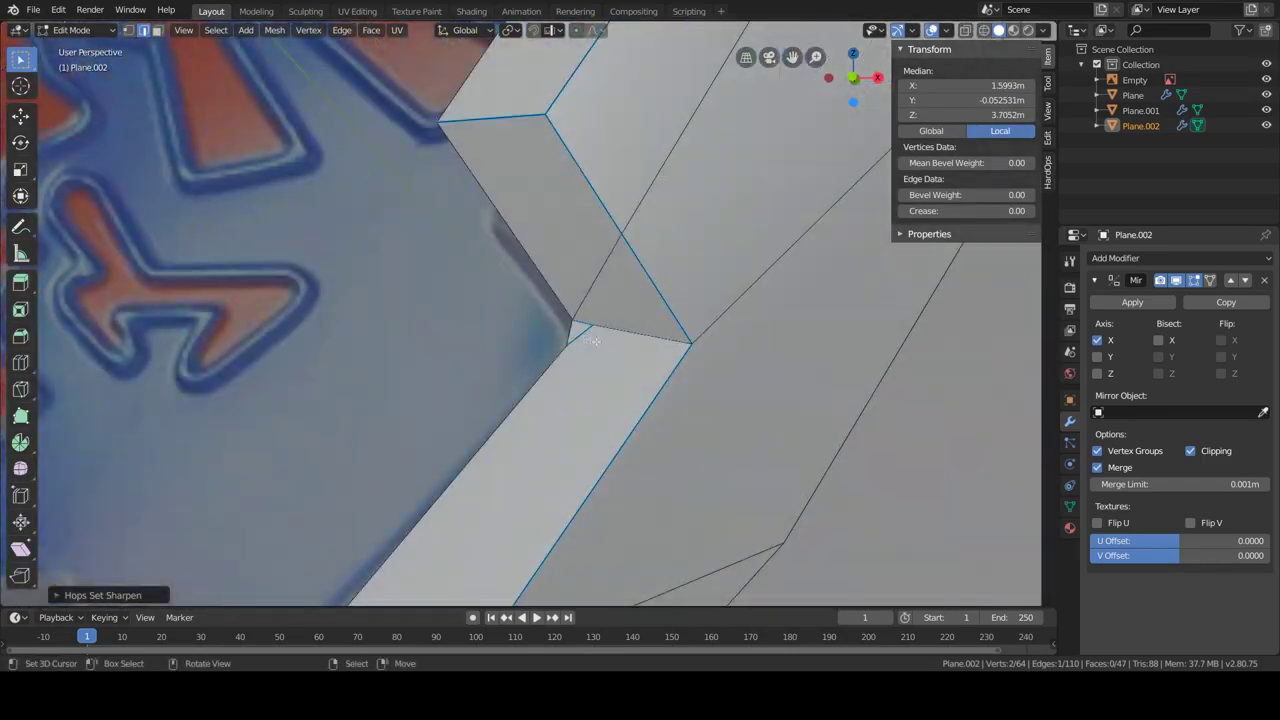
key(q)
click(632, 330)
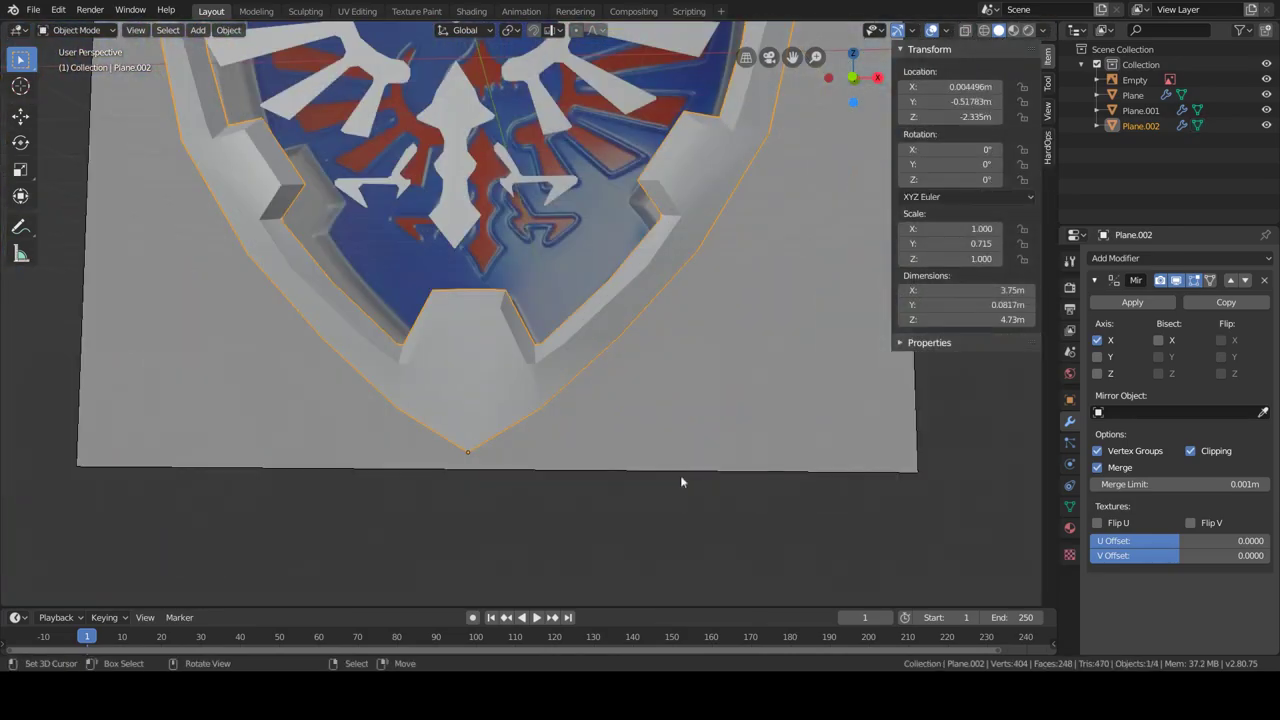
Fill a new face on the curved horn shape and select its top face.
middle_drag(680, 479, 568, 400)
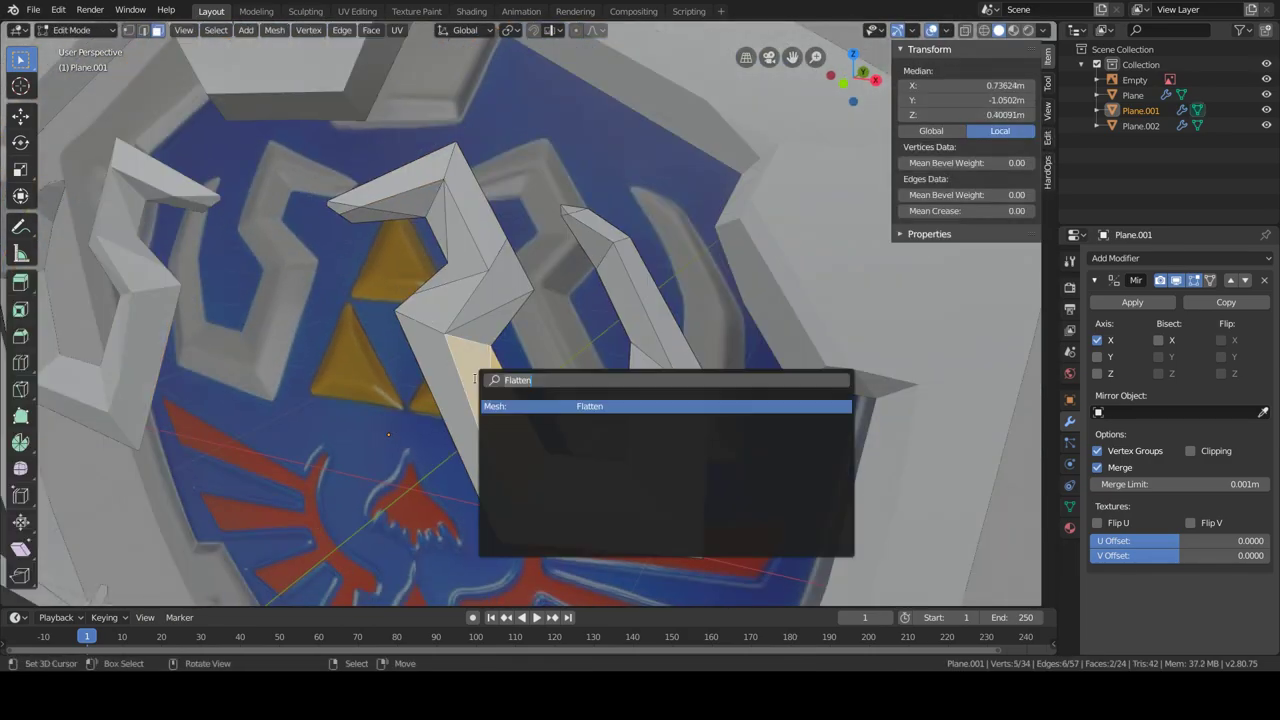
click(510, 305)
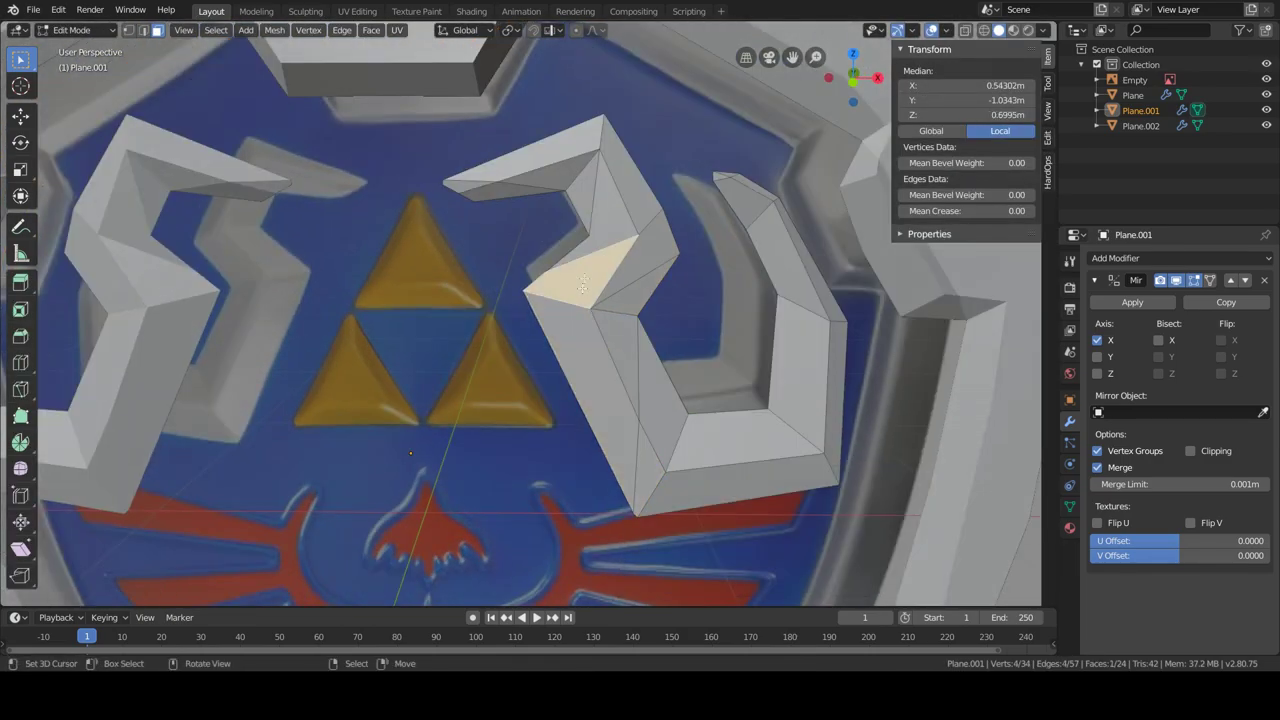
key(f)
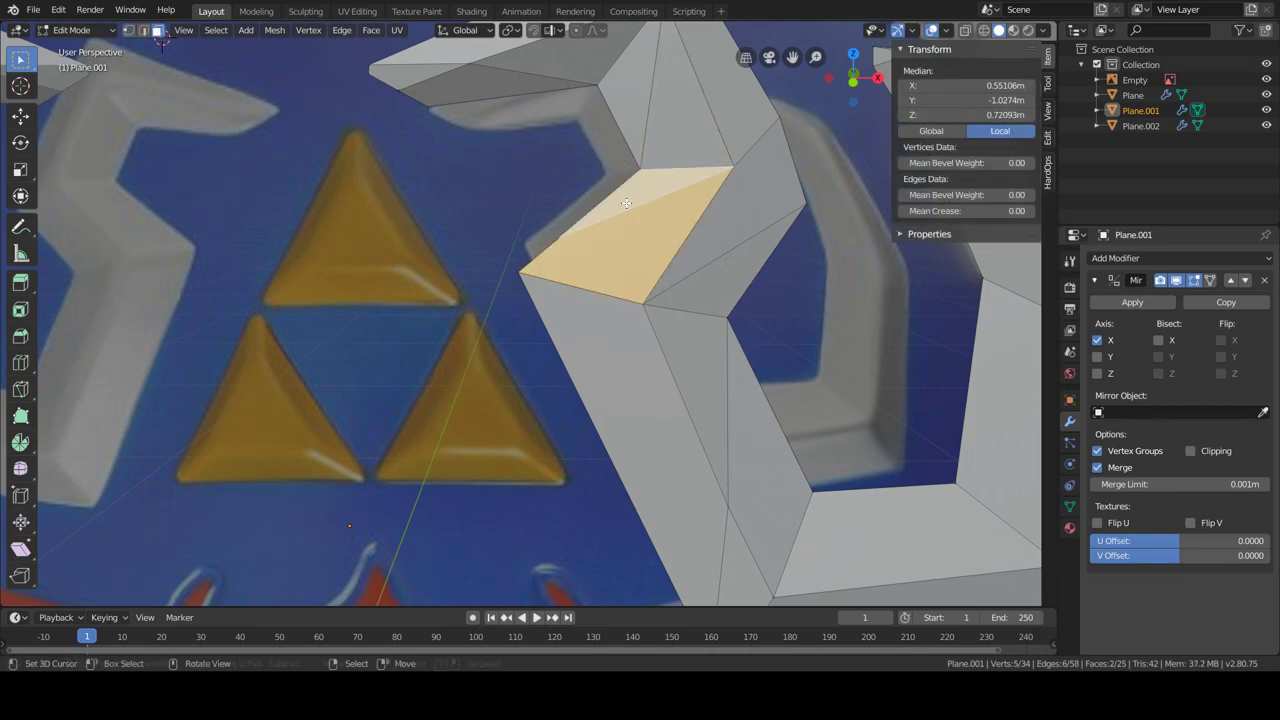
key(3)
click(527, 80)
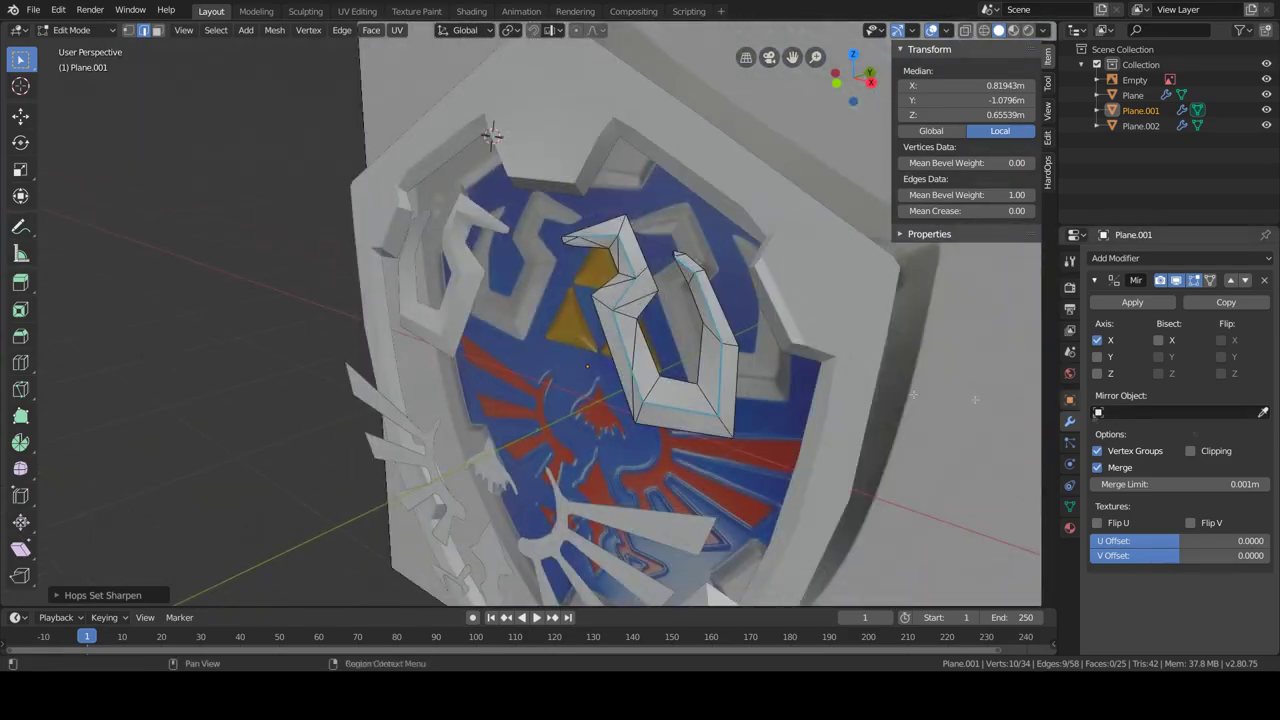
Mark the horn edges sharp with bevel weight 1.00 and extrude the bird emblem's faces.
key(q)
click(734, 281)
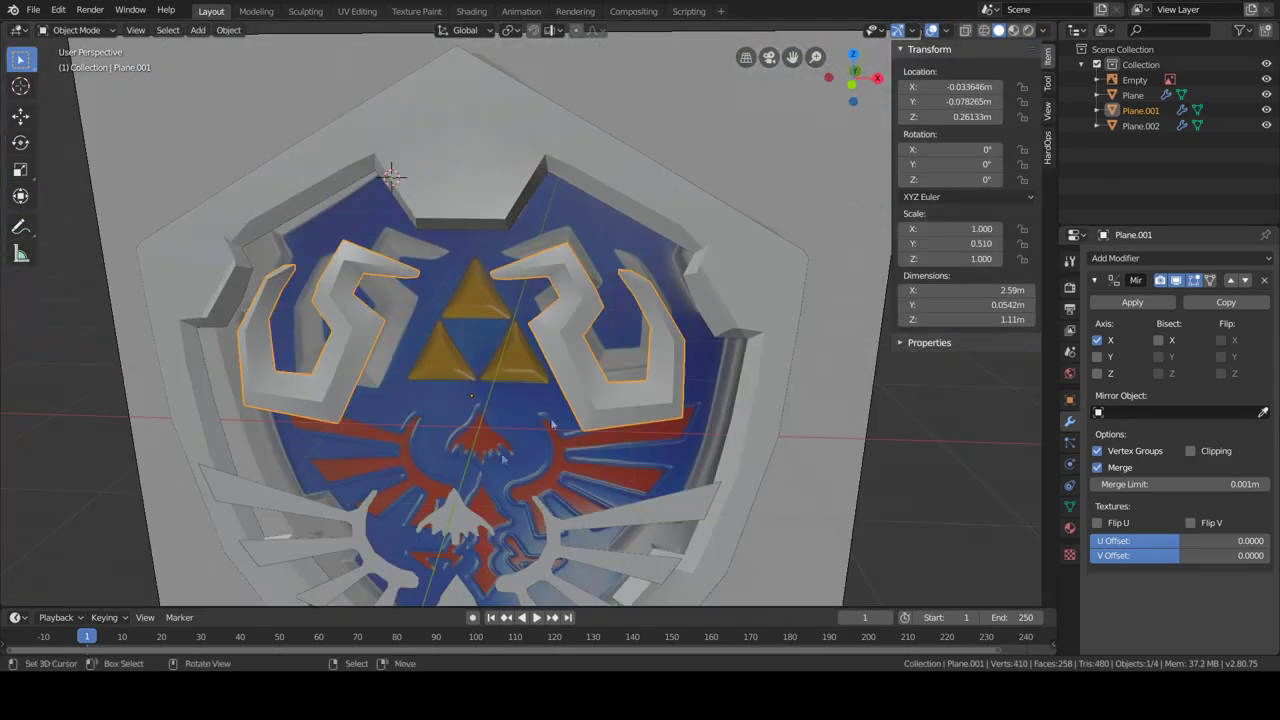
key(e)
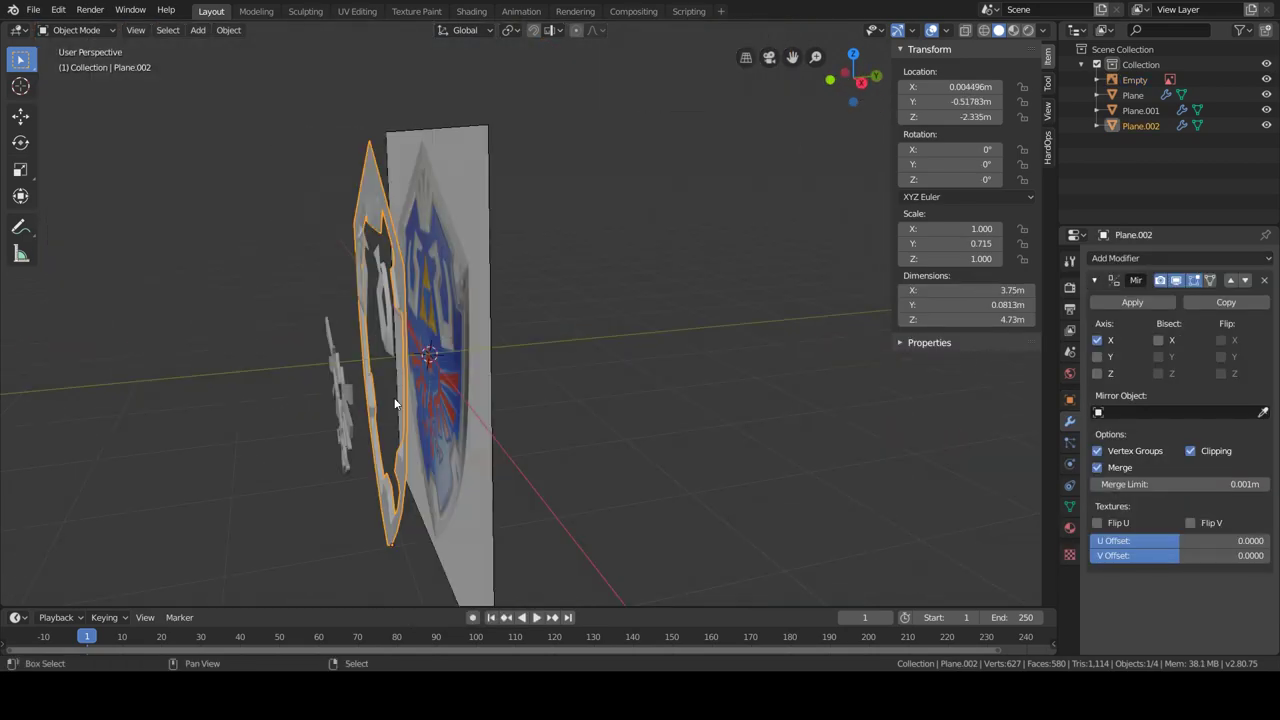
In Edit Mode, move the rim vertices along Y and extrude them to thicken the rim.
key(Tab)
mouse_move(395, 403)
middle_down()
mouse_move(746, 409)
mouse_move(546, 233)
middle_up()
key(g)
mouse_move(615, 428)
middle_down()
mouse_move(601, 413)
mouse_move(663, 437)
mouse_move(718, 418)
mouse_move(578, 480)
mouse_move(471, 463)
mouse_move(524, 380)
mouse_move(491, 397)
mouse_move(389, 391)
mouse_move(571, 470)
mouse_move(462, 421)
middle_up()
click(613, 411)
click(718, 418)
scroll(578, 480, up, 4)
scroll(578, 480, down, 4)
key(e)
key(Tab)
key(Tab)
Select the band of faces along the rim edge and flatten it.
click(156, 32)
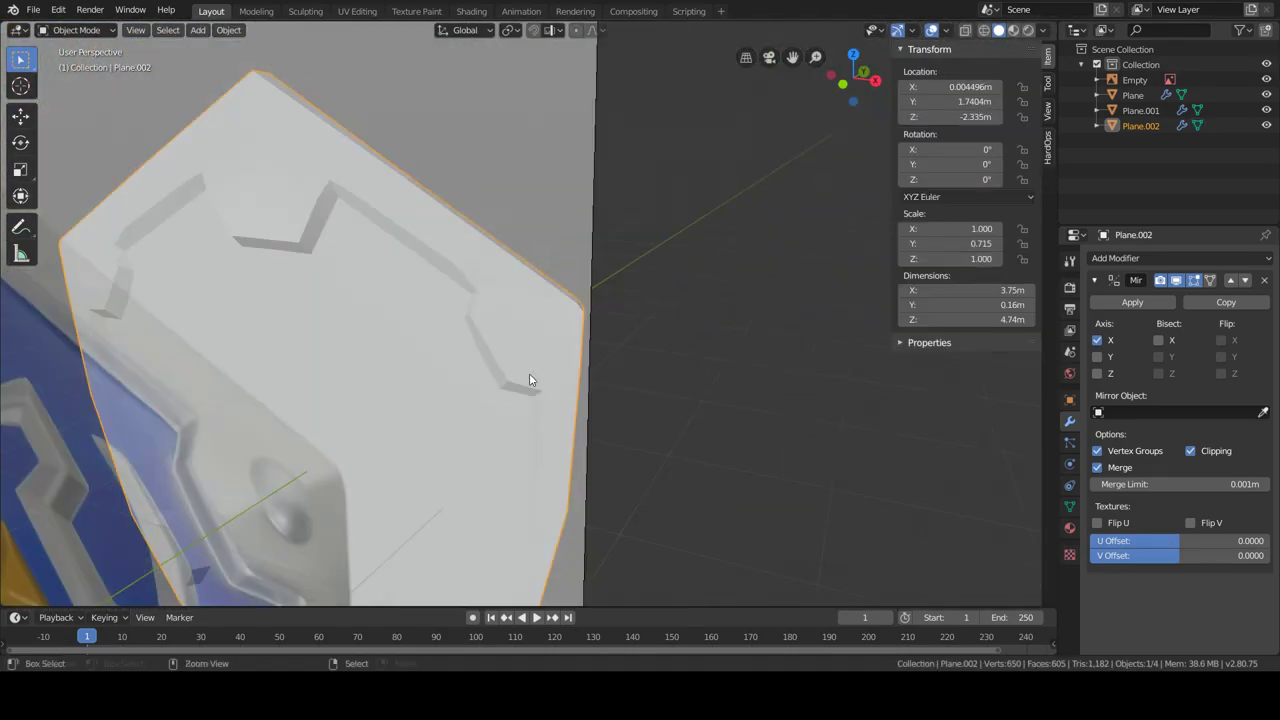
mouse_move(529, 373)
middle_down()
mouse_move(660, 187)
mouse_move(643, 400)
mouse_move(323, 543)
mouse_move(657, 380)
middle_up()
ctrl+click(660, 187)
right_click(321, 557)
click(600, 520)
Switch to edge select mode and bring the Plane.002 rim into view.
key(Tab)
key(Tab)
key(2)
scroll(617, 305, up, 3)
key(Tab)
middle_drag(184, 84, 443, 314)
scroll(560, 372, down, 5)
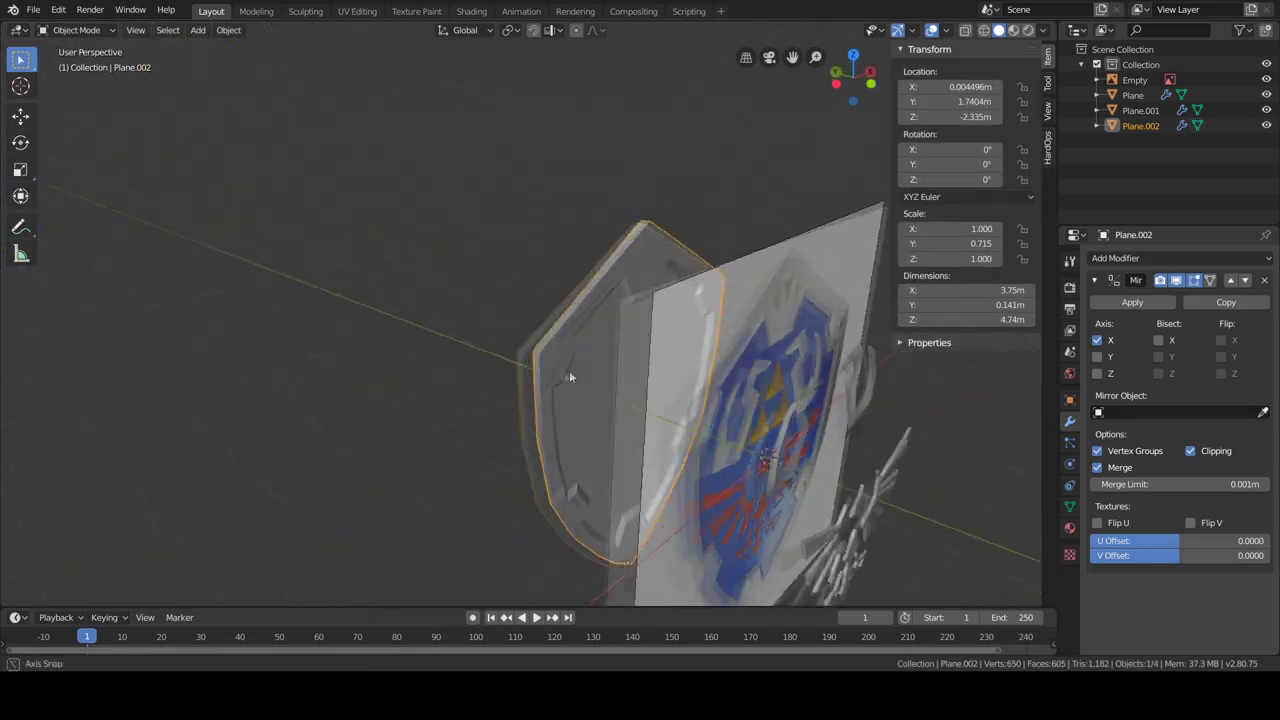
middle_drag(560, 372, 459, 325)
Re-enter Edit Mode on Plane.002 and move the top vertex onto the centre line in front view.
click(459, 325)
scroll(561, 300, up, 6)
scroll(561, 300, down, 4)
click(443, 391)
key(Tab)
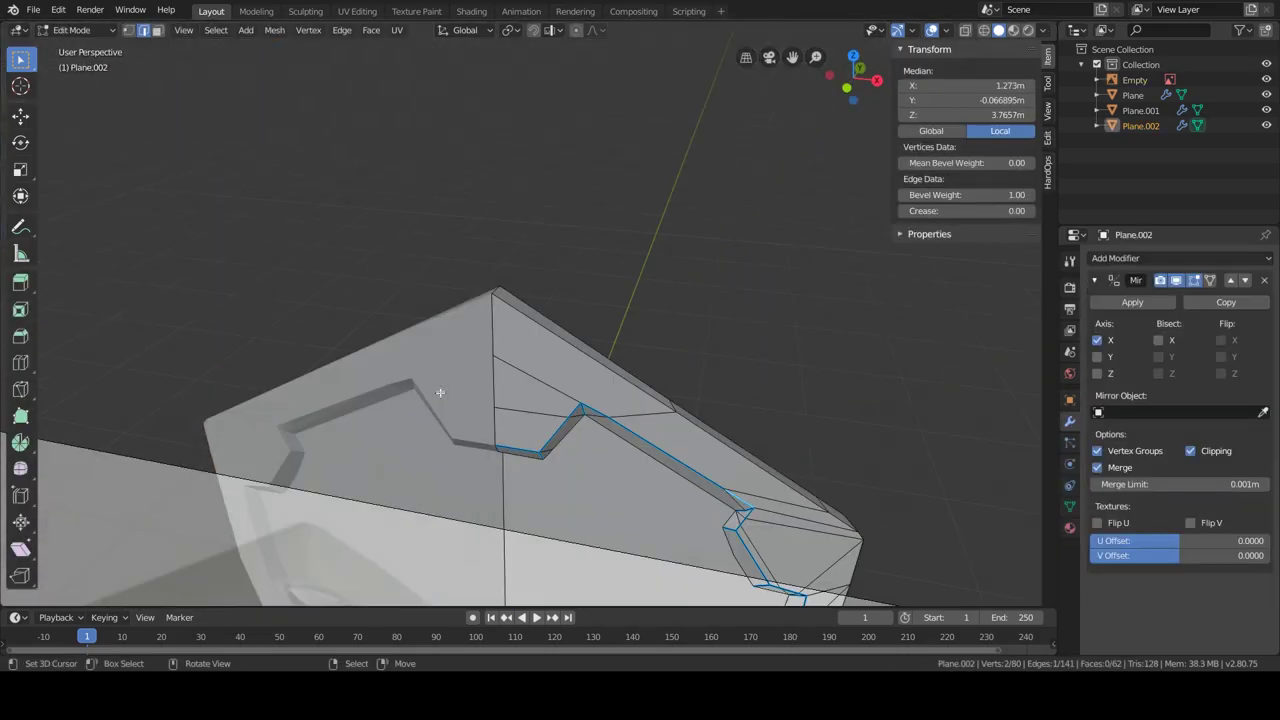
key(KP_1)
scroll(443, 391, up, 4)
key(g)
click(562, 237)
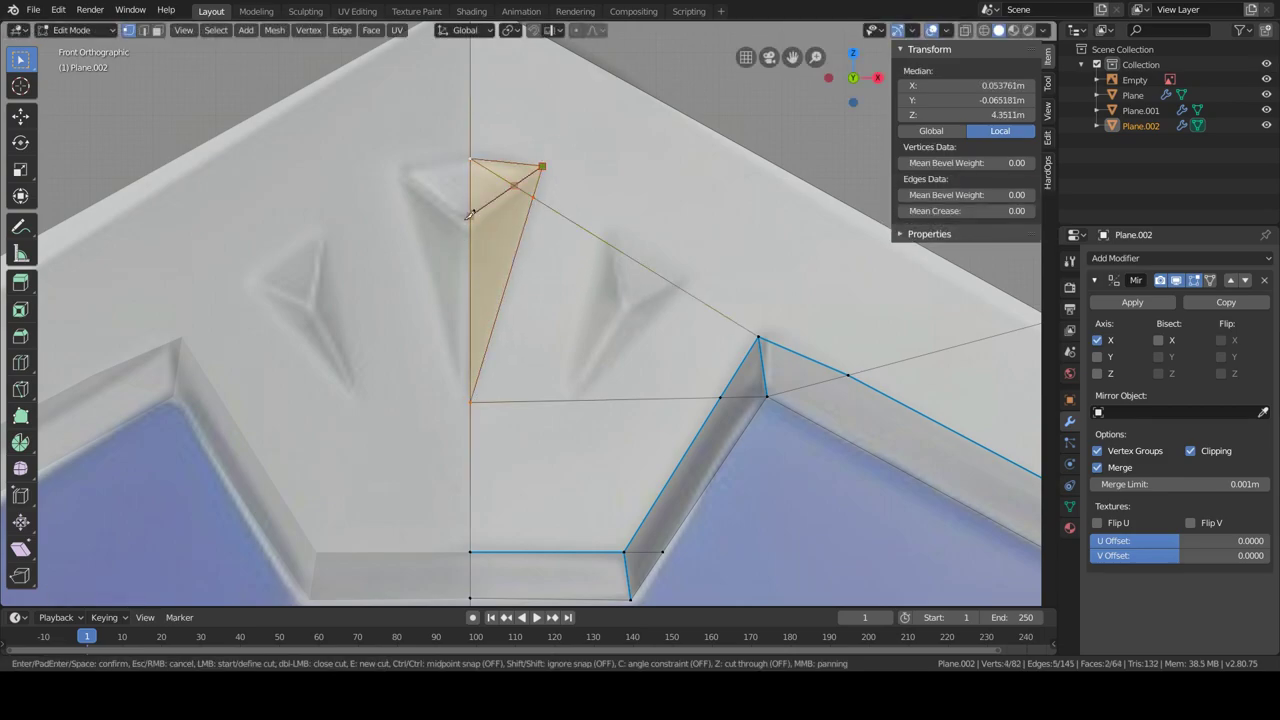
Knife-cut a triangle into the top centre of the silver rim.
scroll(586, 366, down, 1)
key(alt+a)
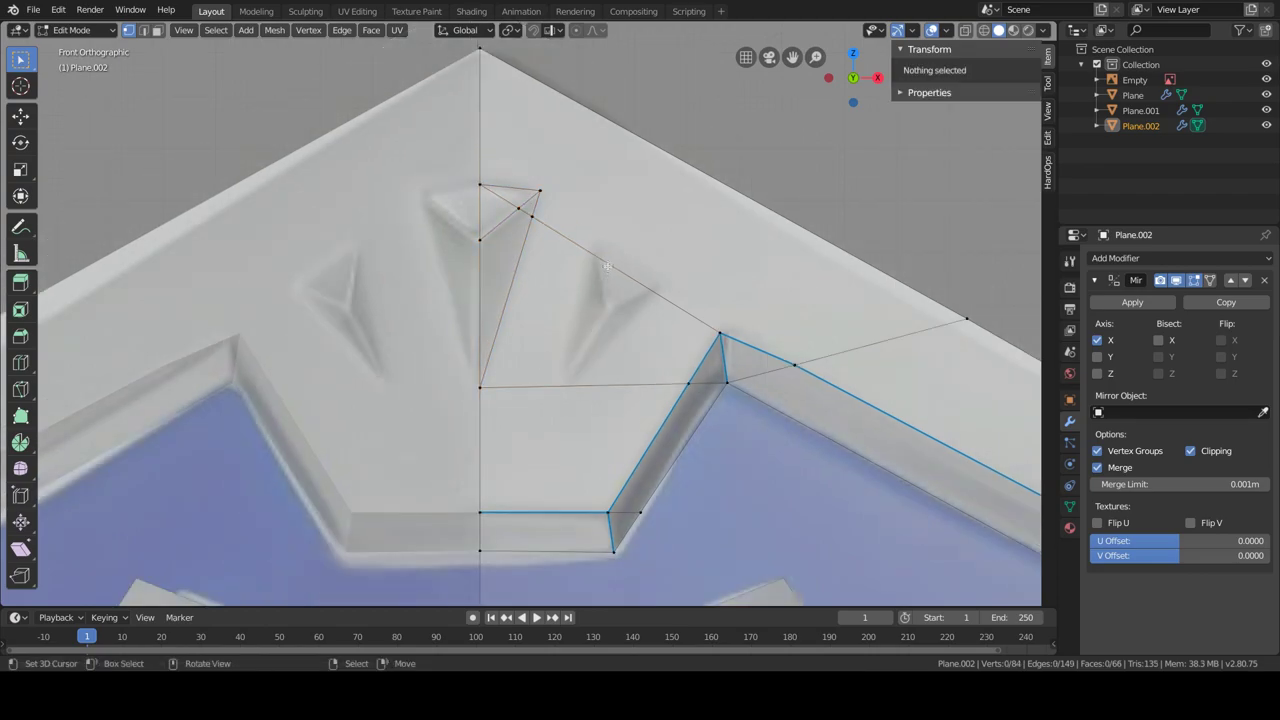
click(657, 292)
key(Return)
scroll(623, 238, up, 2)
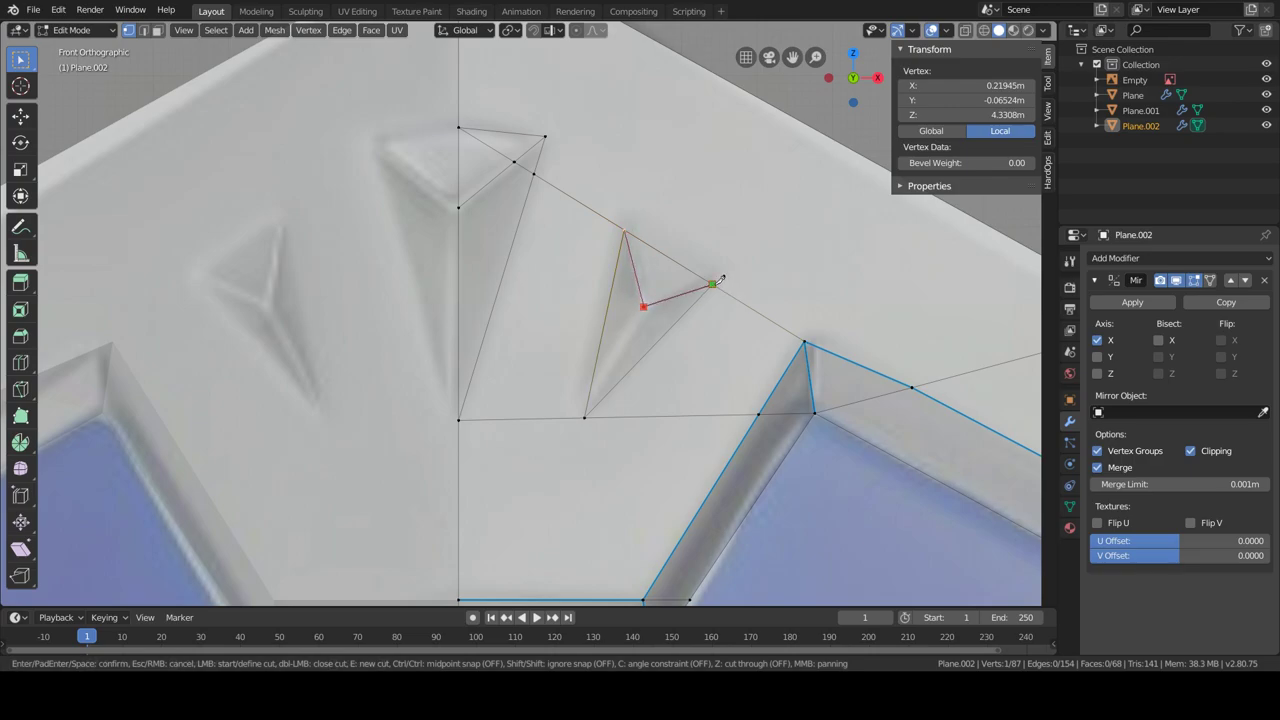
Dissolve the triangle's unneeded edges and flatten it with the Flatten command.
click(467, 217)
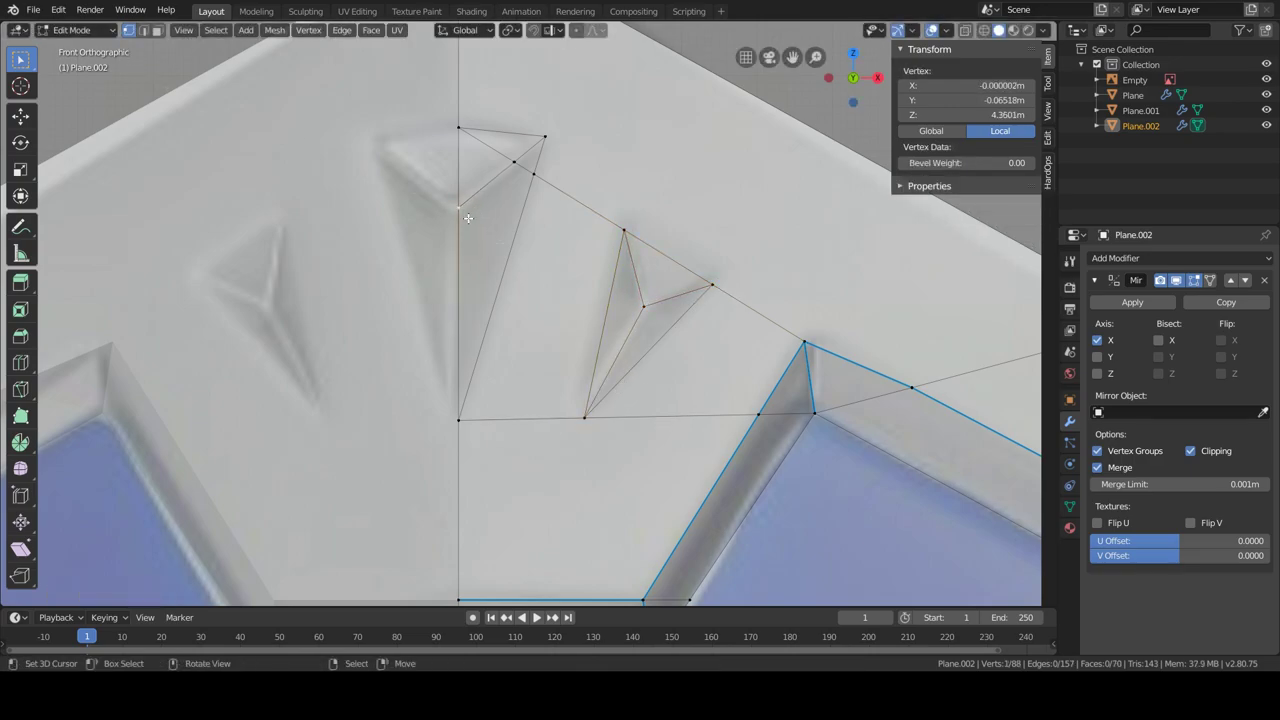
shift+click(514, 162)
key(x)
click(530, 352)
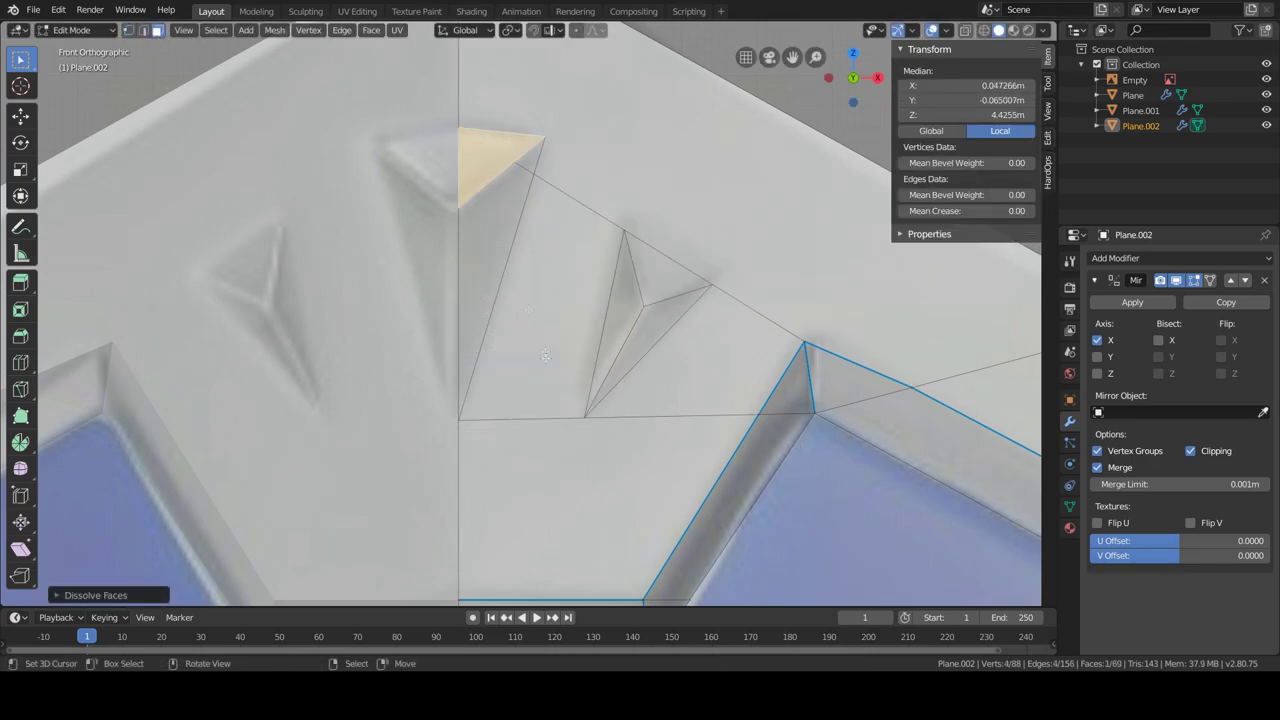
key(F3)
text(Flatten)
key(Return)
Dissolve the leftover vertex and start a new knife cut toward the notch.
key(Tab)
key(Tab)
key(x)
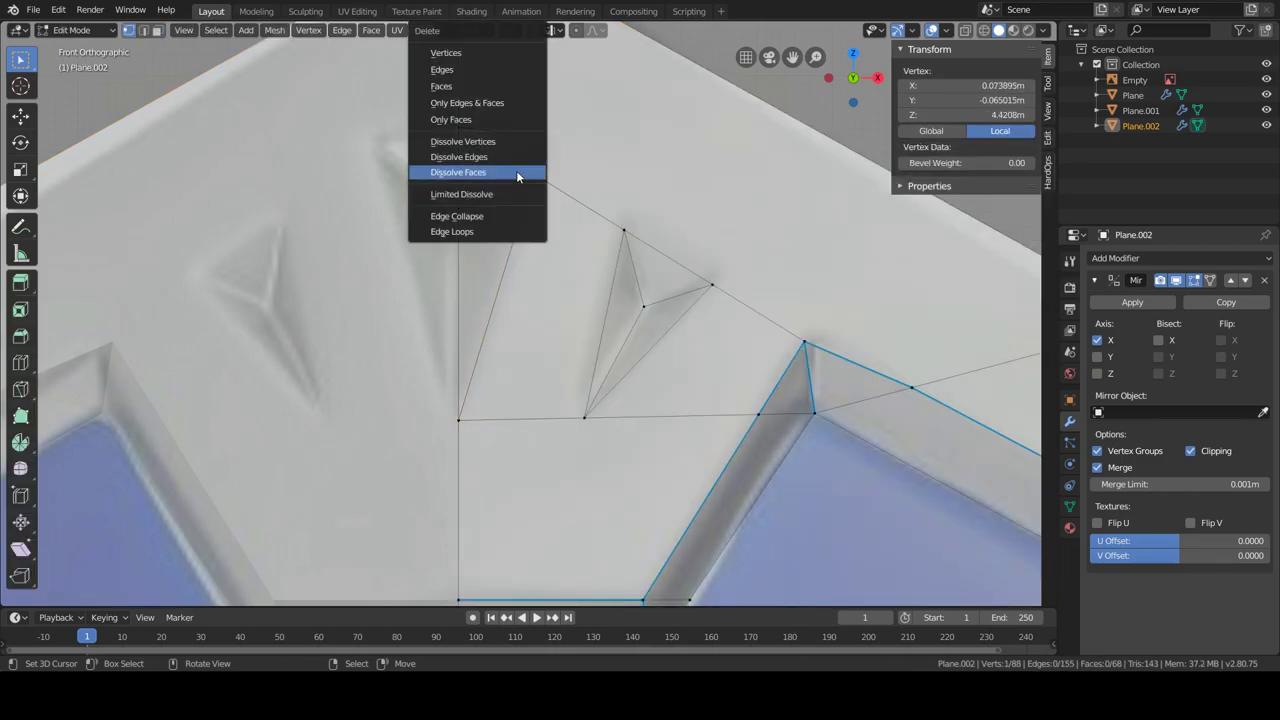
click(516, 170)
click(533, 174)
key(ctrl+x)
key(k)
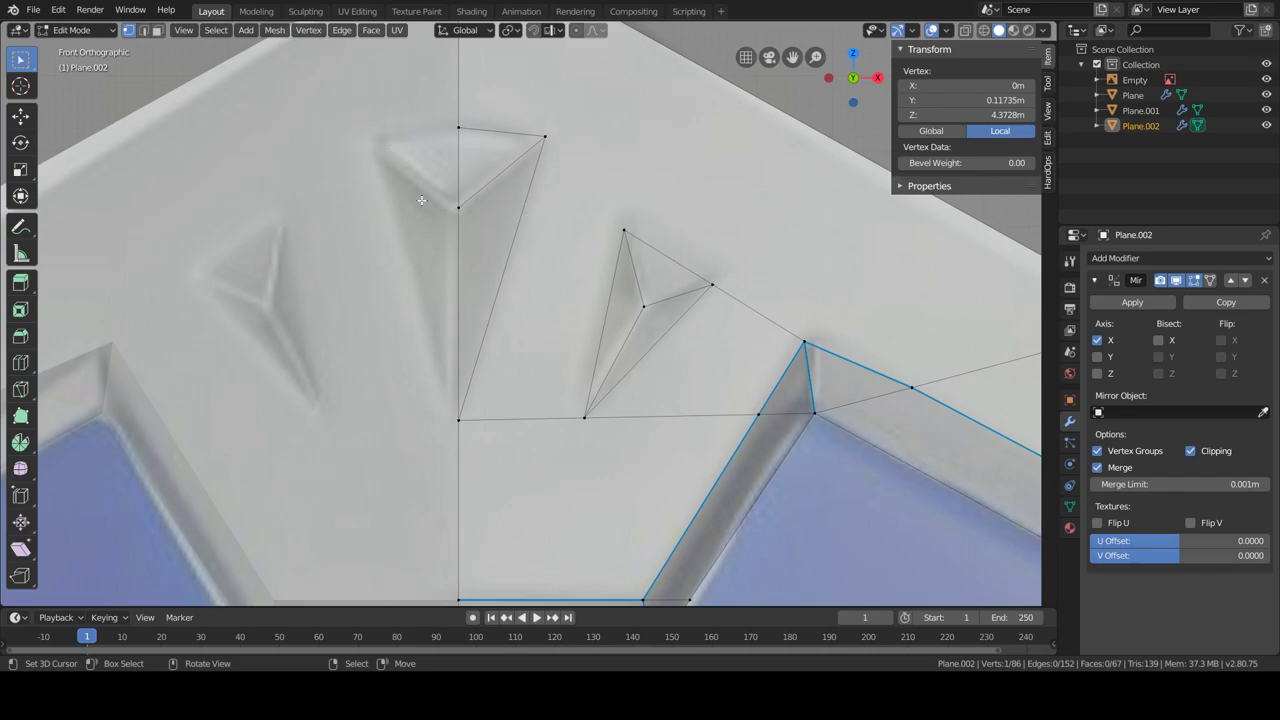
Push the triangular faces back along Y into the rim and turn off see-through display.
middle_drag(468, 207, 600, 300)
key(g)
key(y)
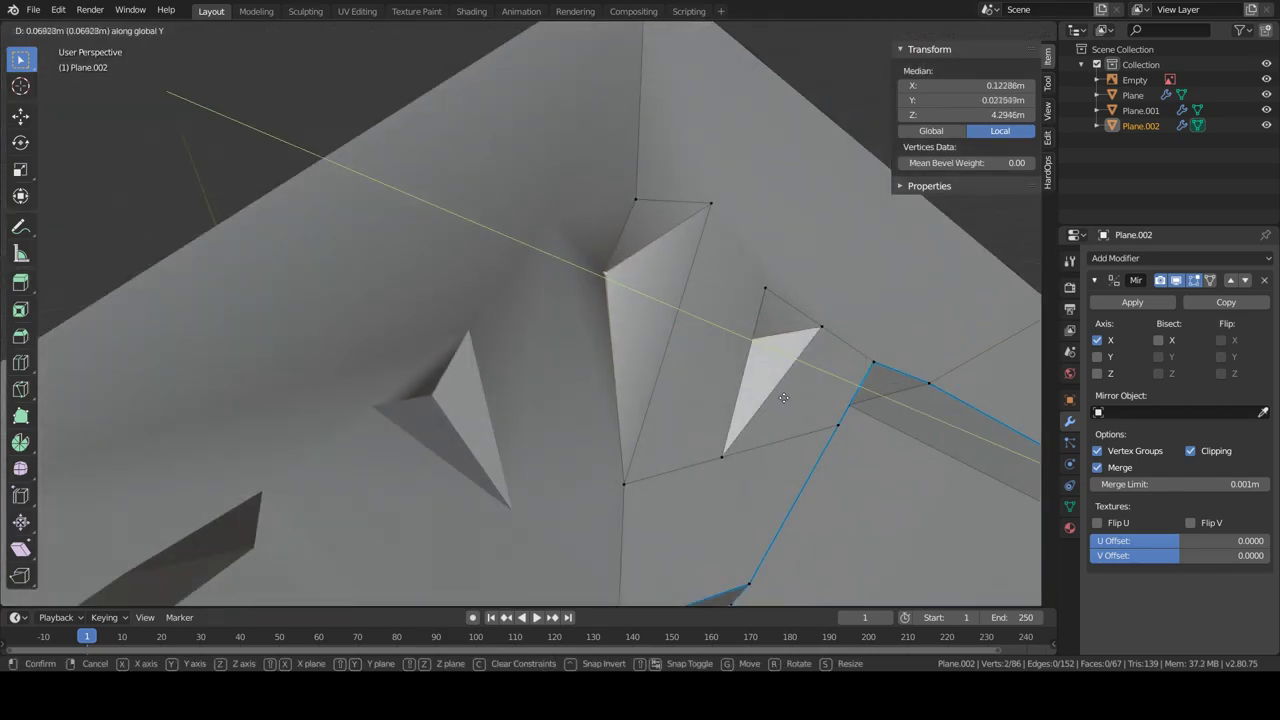
click(730, 437)
key(2)
key(alt+z)
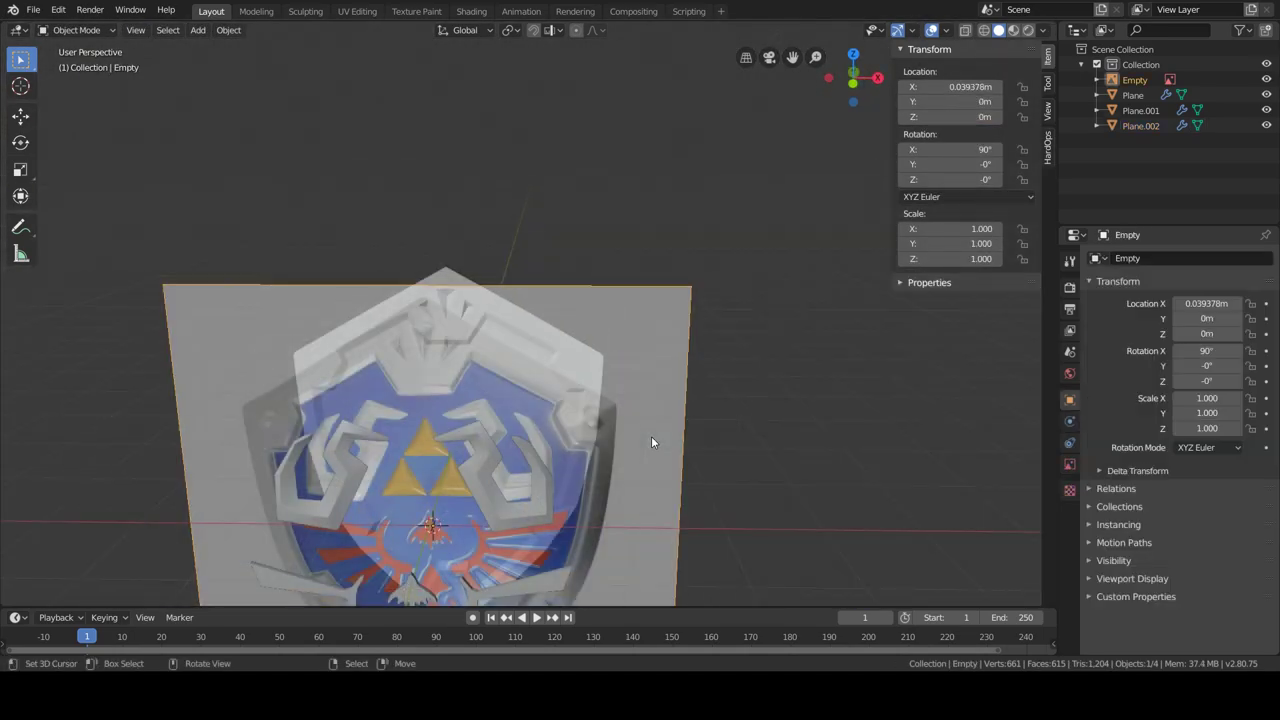
Snap the 3D cursor to the world origin, add a cylinder and move it along X.
key(shift+s)
key(shift+s)
click(671, 460)
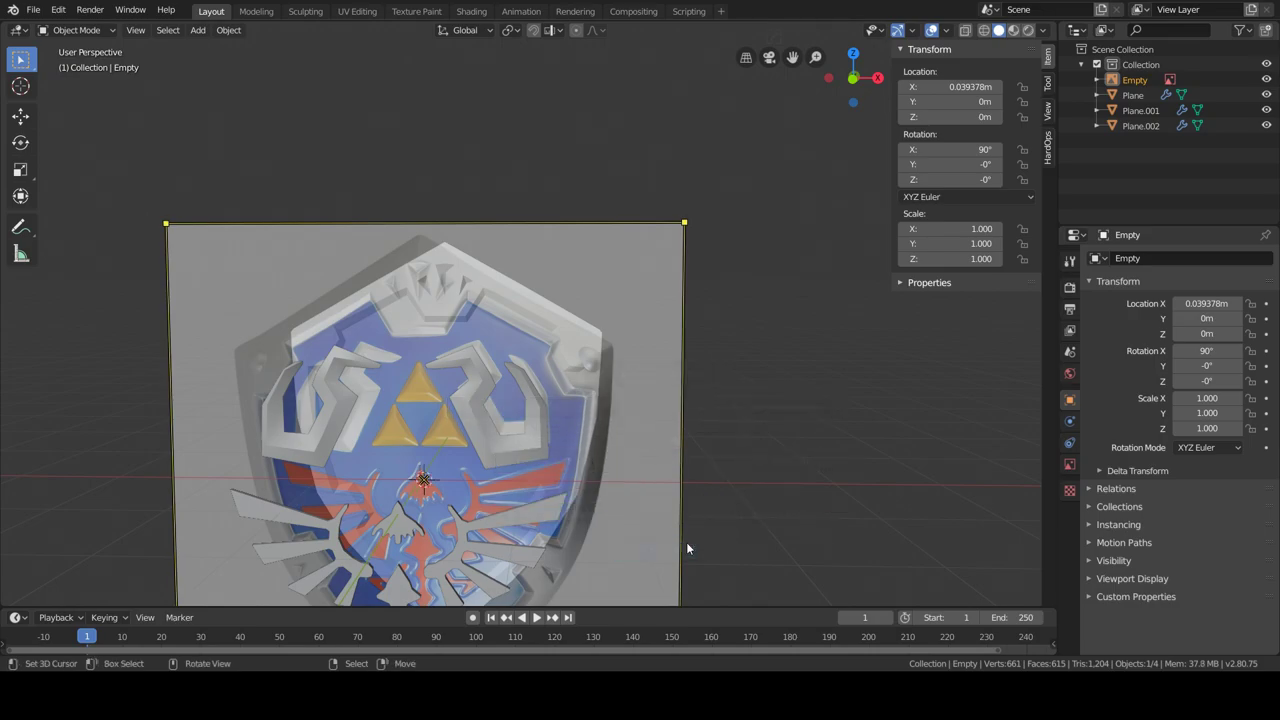
key(shift+a)
click(715, 457)
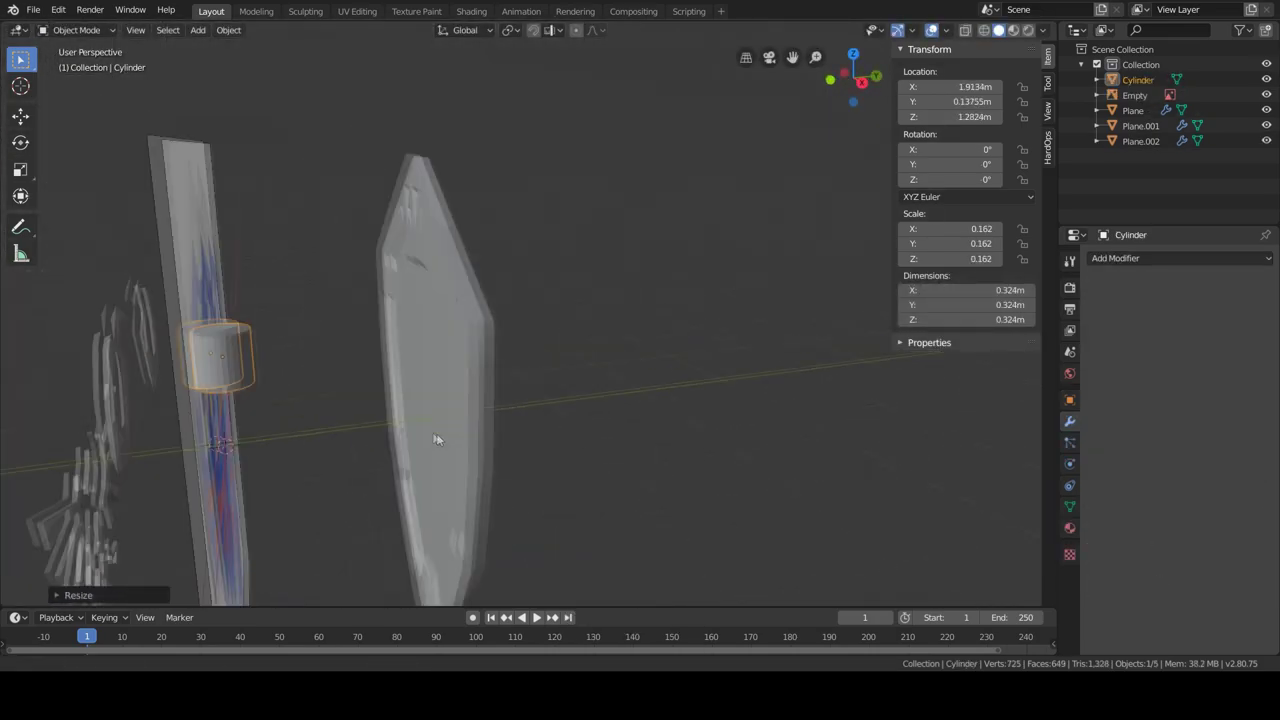
key(g)
key(x)
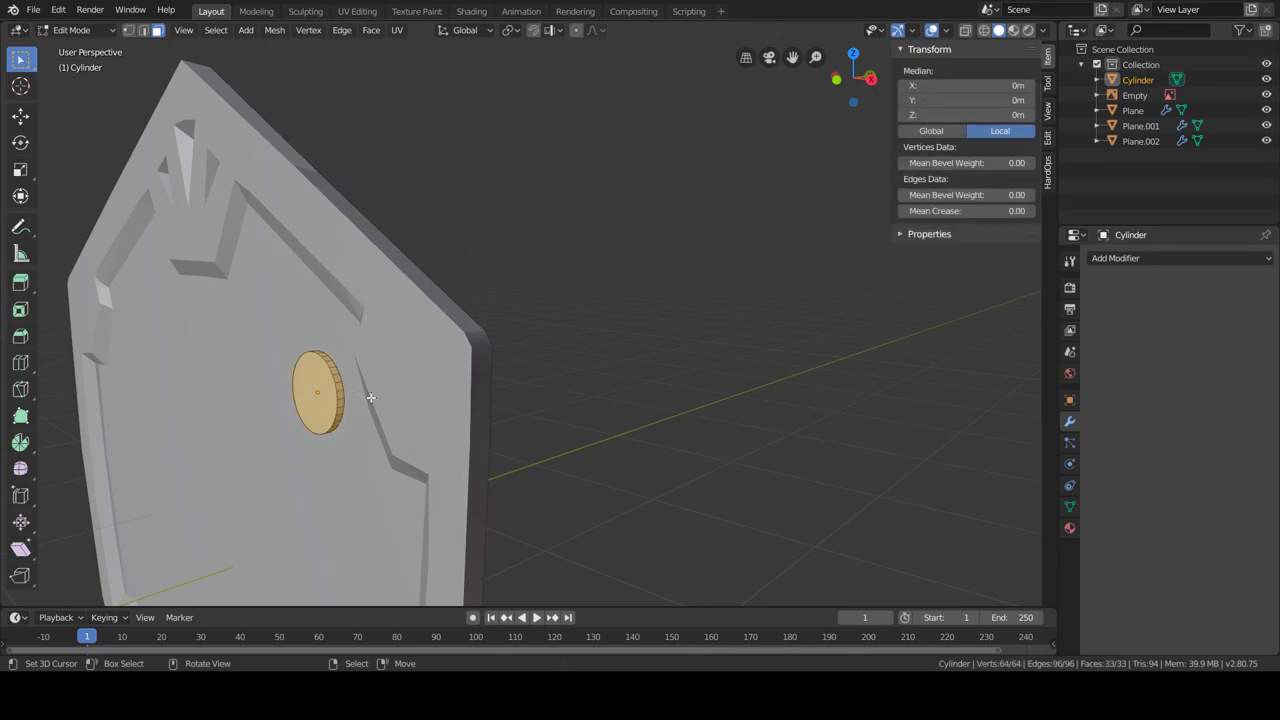
Inset the cylinder's cap, then pull it along Y and scale it into a dome.
key(i)
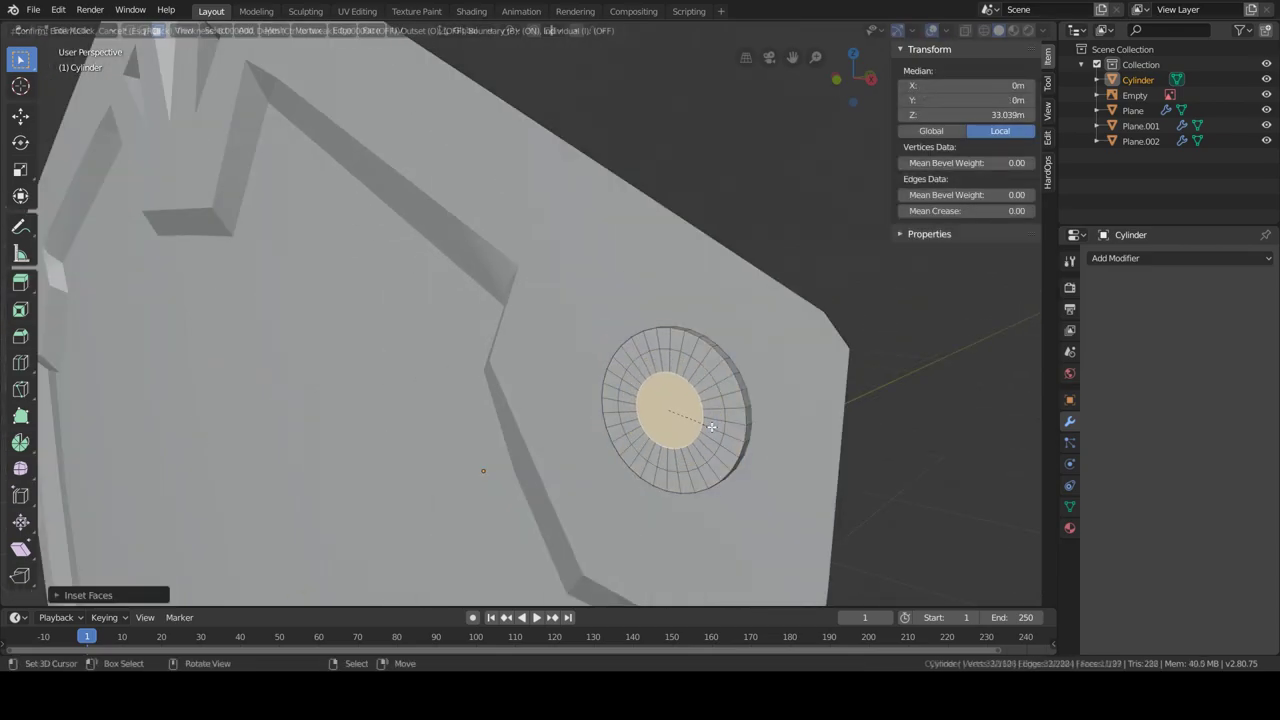
key(g)
key(y)
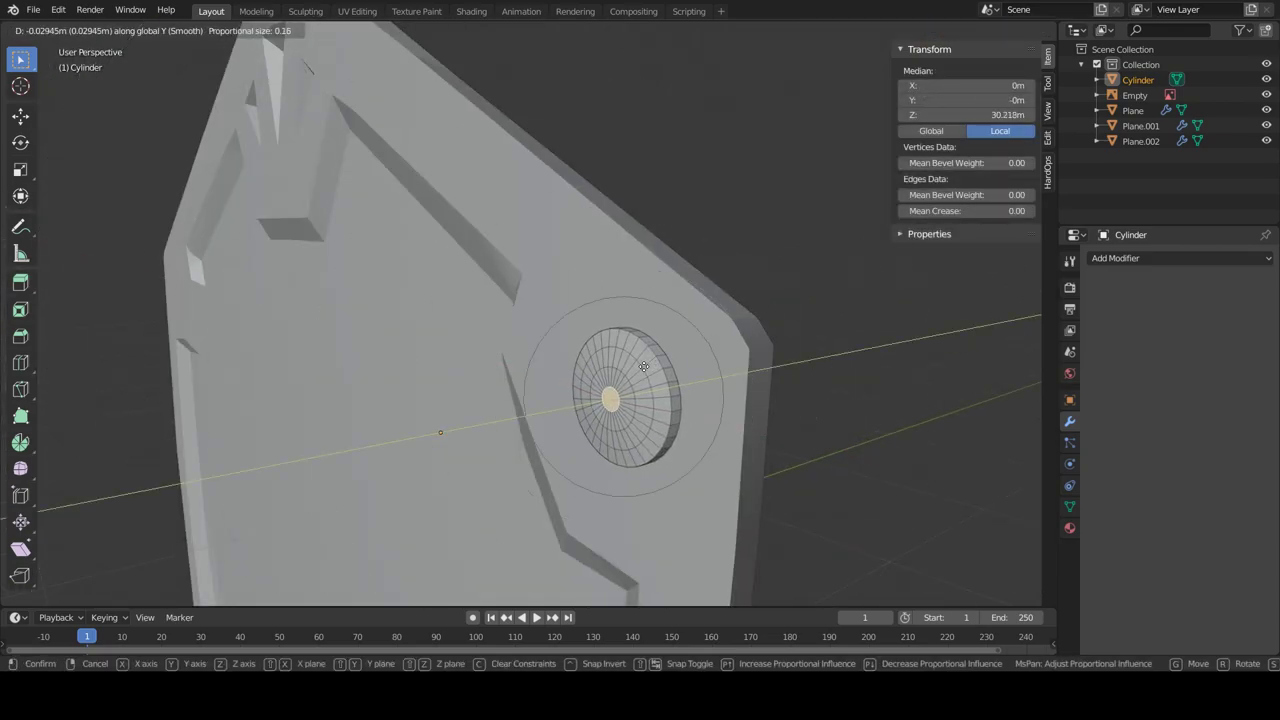
key(s)
click(688, 442)
Move the whole stud along X to the shield's upper corner.
middle_drag(683, 449, 596, 388)
key(a)
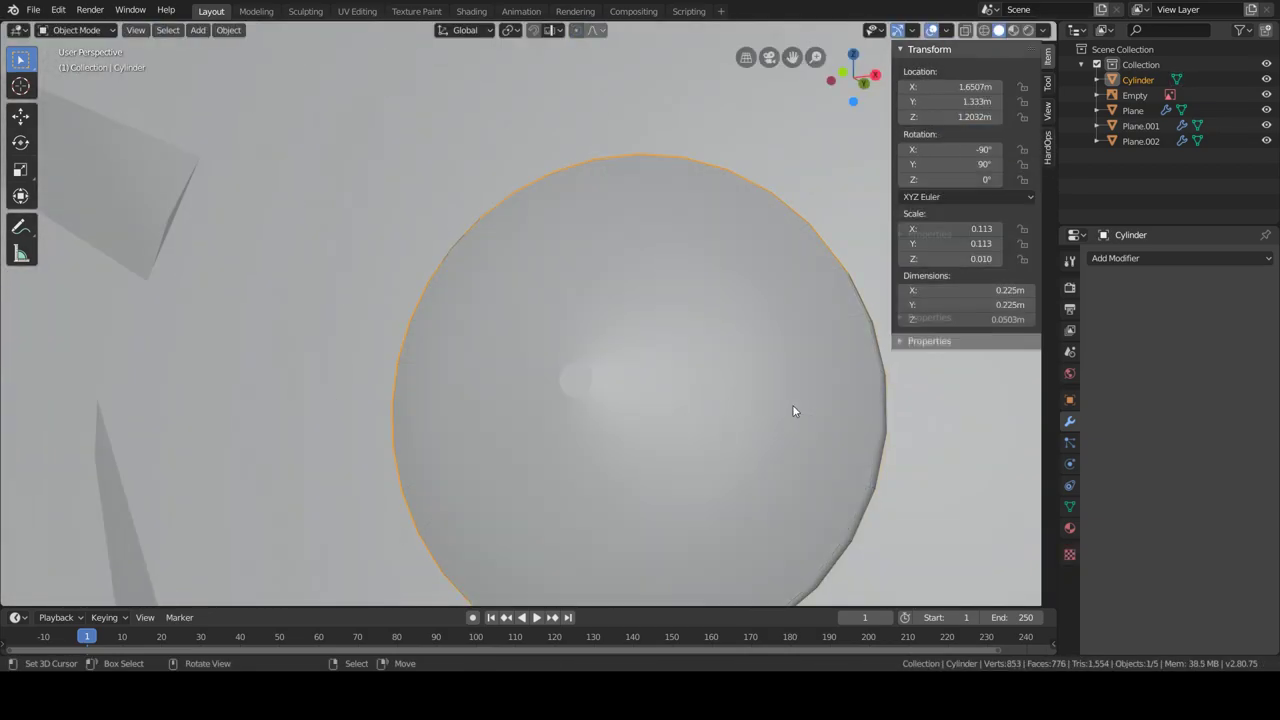
middle_drag(792, 404, 806, 462)
key(g)
key(x)
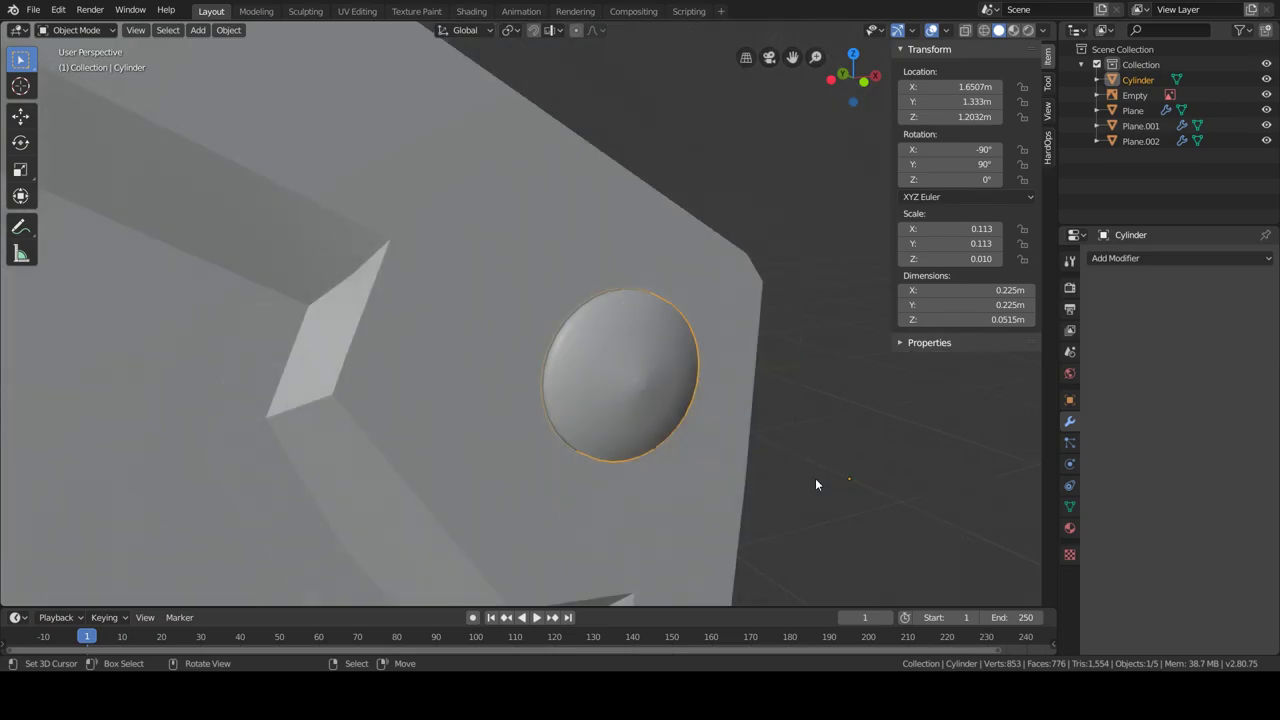
Set the stud's origin to the shield centre and add a Mirror modifier.
scroll(667, 438, down, 5)
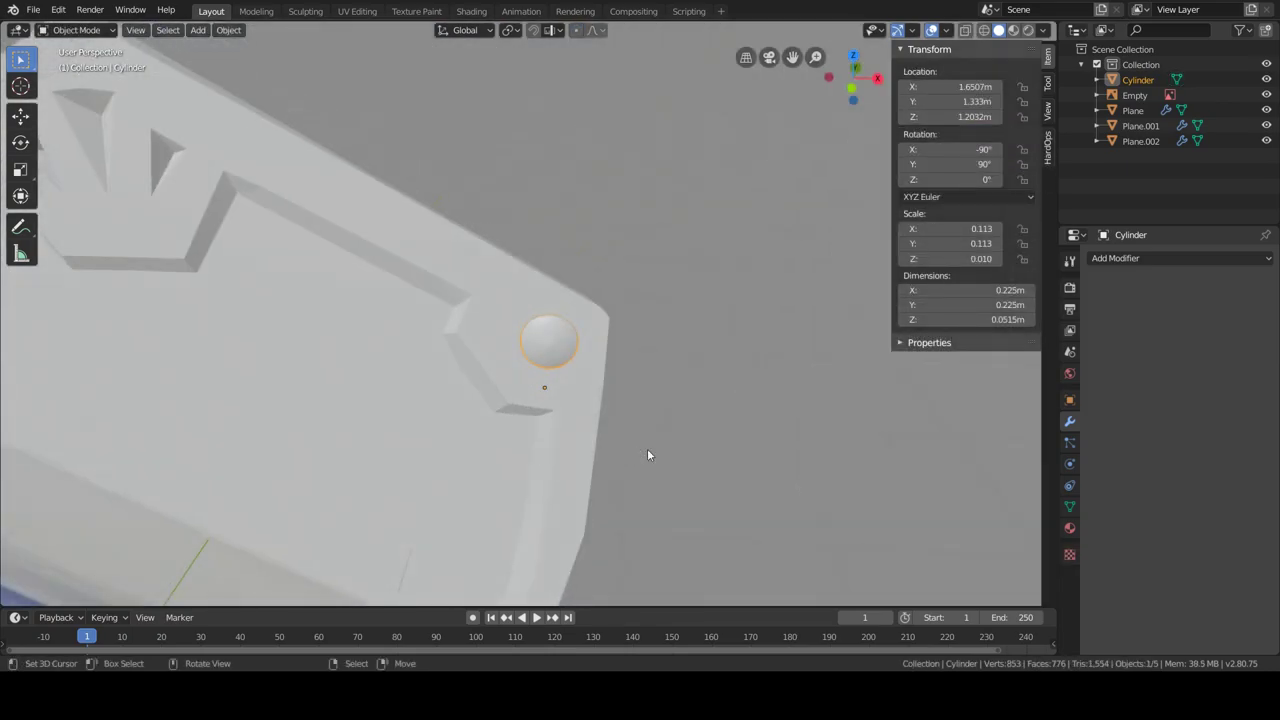
scroll(647, 448, down, 5)
click(228, 30)
click(407, 100)
click(1180, 258)
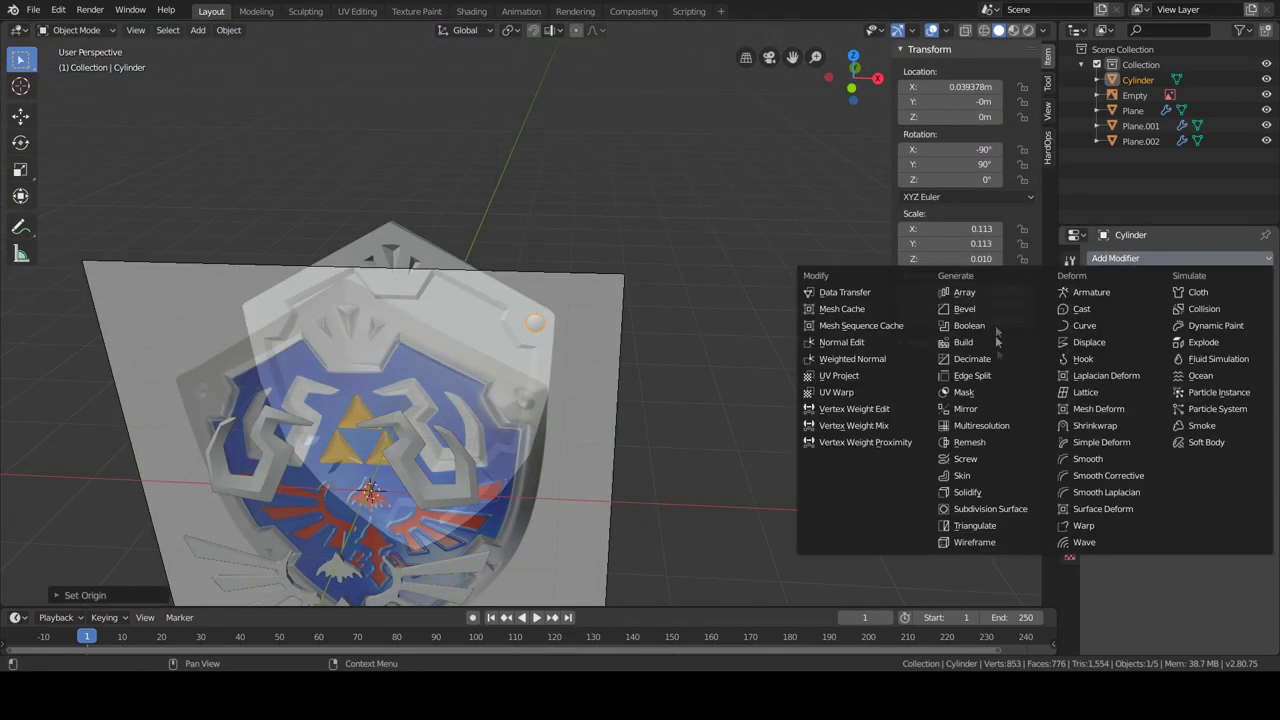
click(990, 409)
Duplicate the stud without the Mirror modifier and place it at the shield's bottom tip.
mouse_move(713, 424)
middle_down()
mouse_move(679, 350)
mouse_move(666, 415)
middle_up()
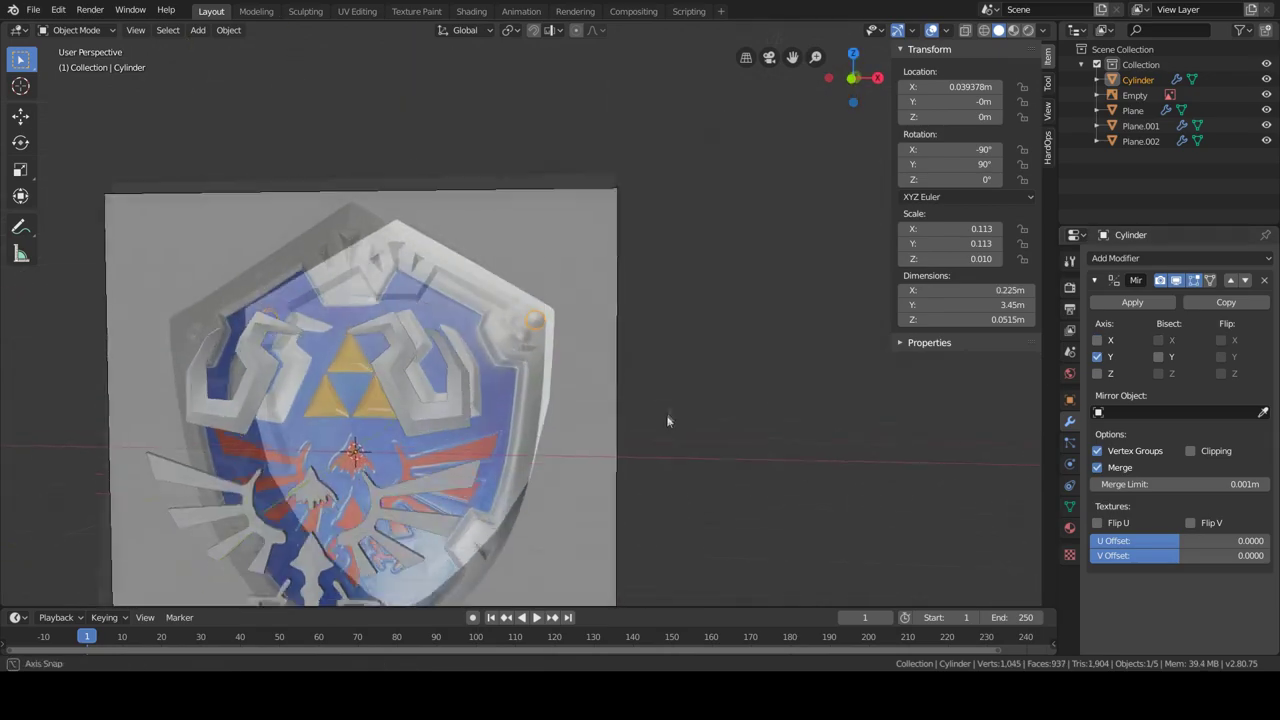
key(shift+d)
scroll(683, 328, up, 3)
key(x)
click(683, 328)
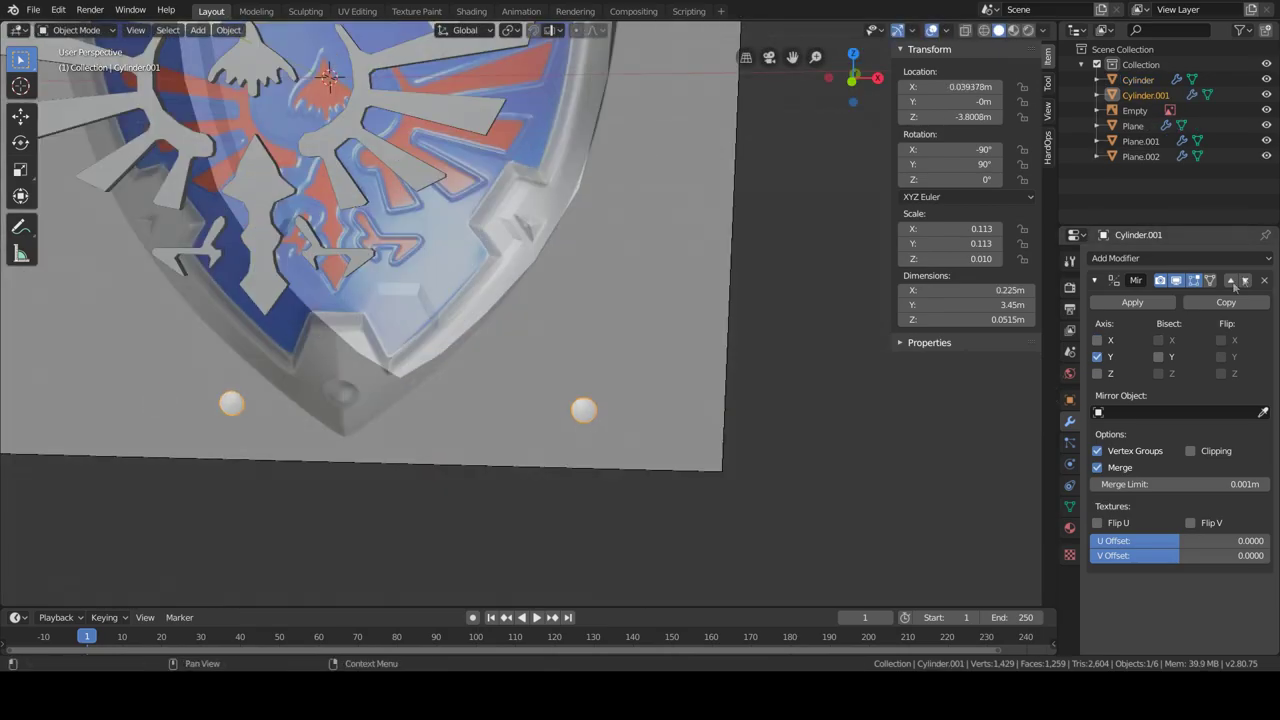
click(1264, 280)
click(381, 413)
key(KP_1)
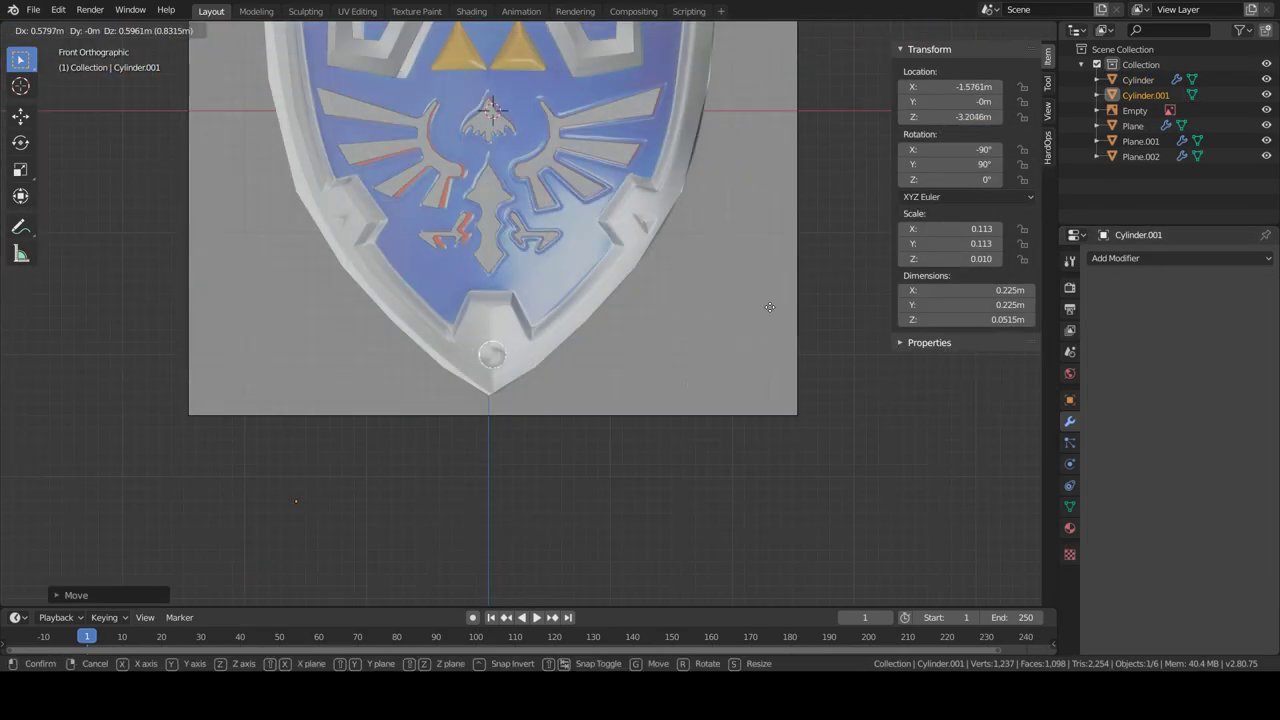
click(769, 307)
scroll(660, 380, up, 2)
click(676, 431)
Spread Plane.001 and Plane apart by moving each along Y.
mouse_move(677, 443)
middle_down()
mouse_move(616, 341)
mouse_move(493, 492)
middle_up()
mouse_move(540, 569)
middle_down()
mouse_move(371, 420)
mouse_move(520, 380)
middle_up()
click(560, 330)
key(g)
key(y)
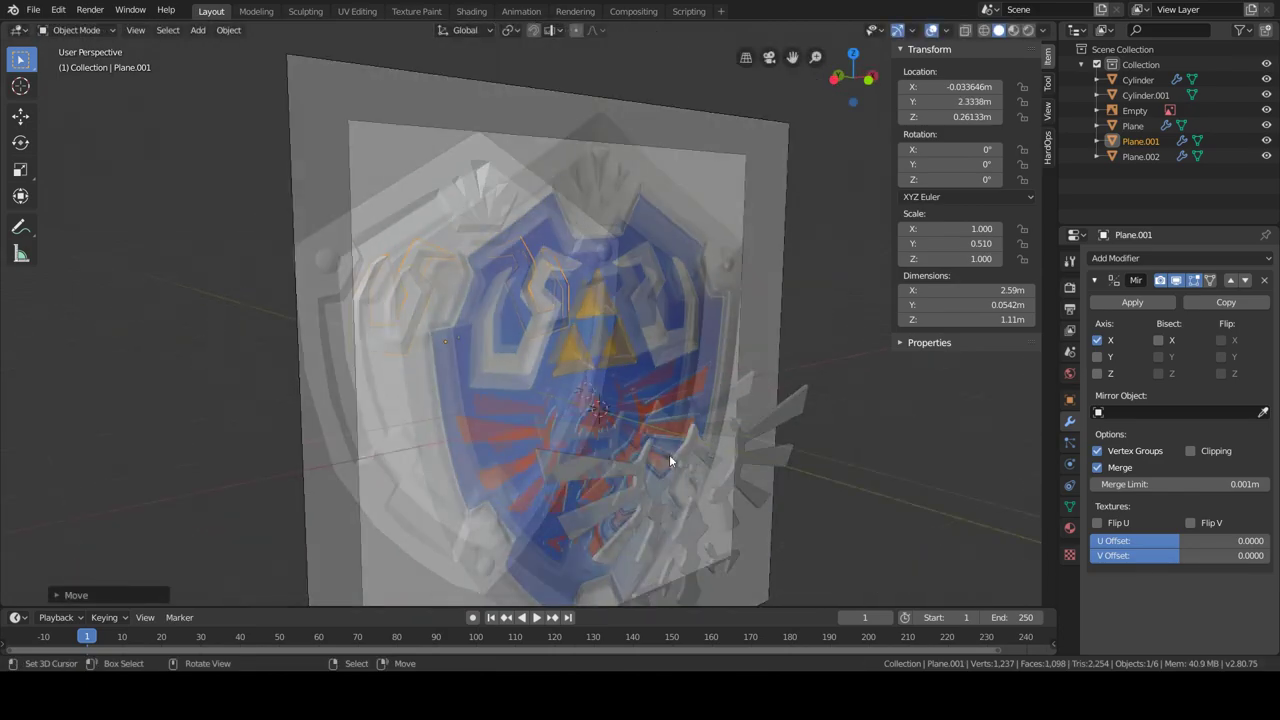
click(669, 454)
click(592, 469)
key(g)
key(y)
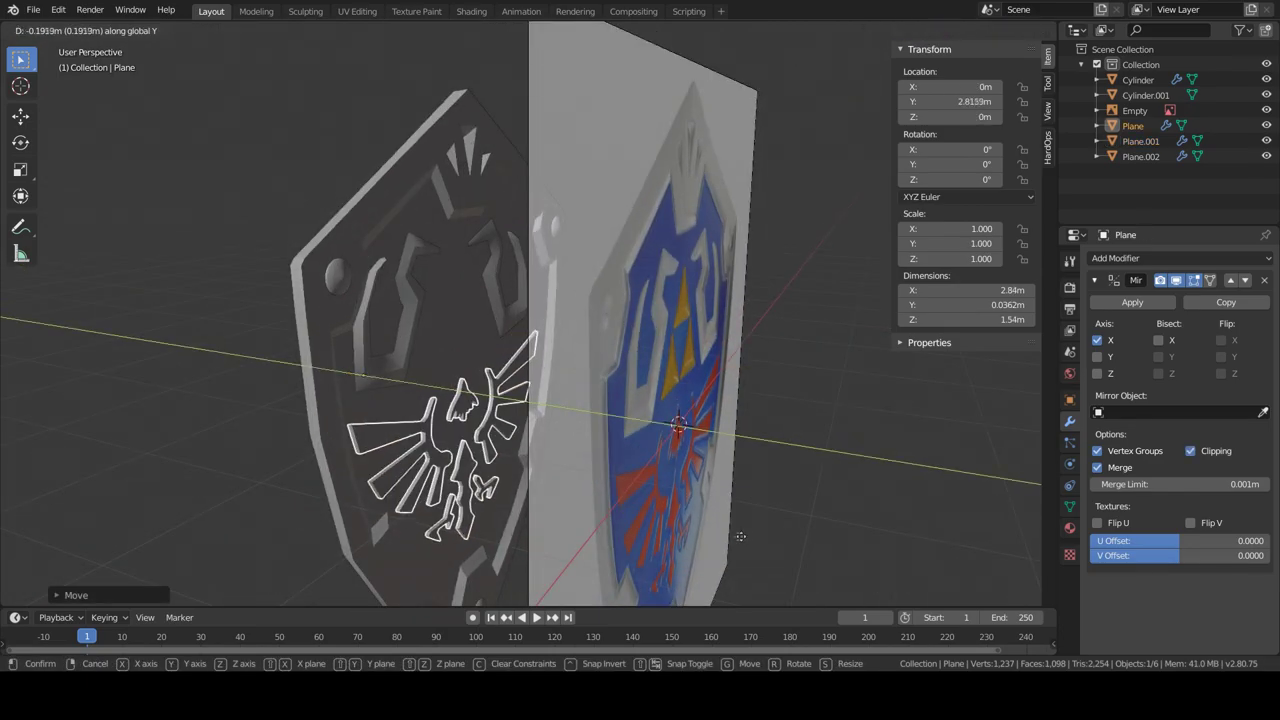
click(742, 536)
Add a new plane in front view.
key(KP_1)
scroll(612, 523, up, 3)
key(shift+a)
click(522, 309)
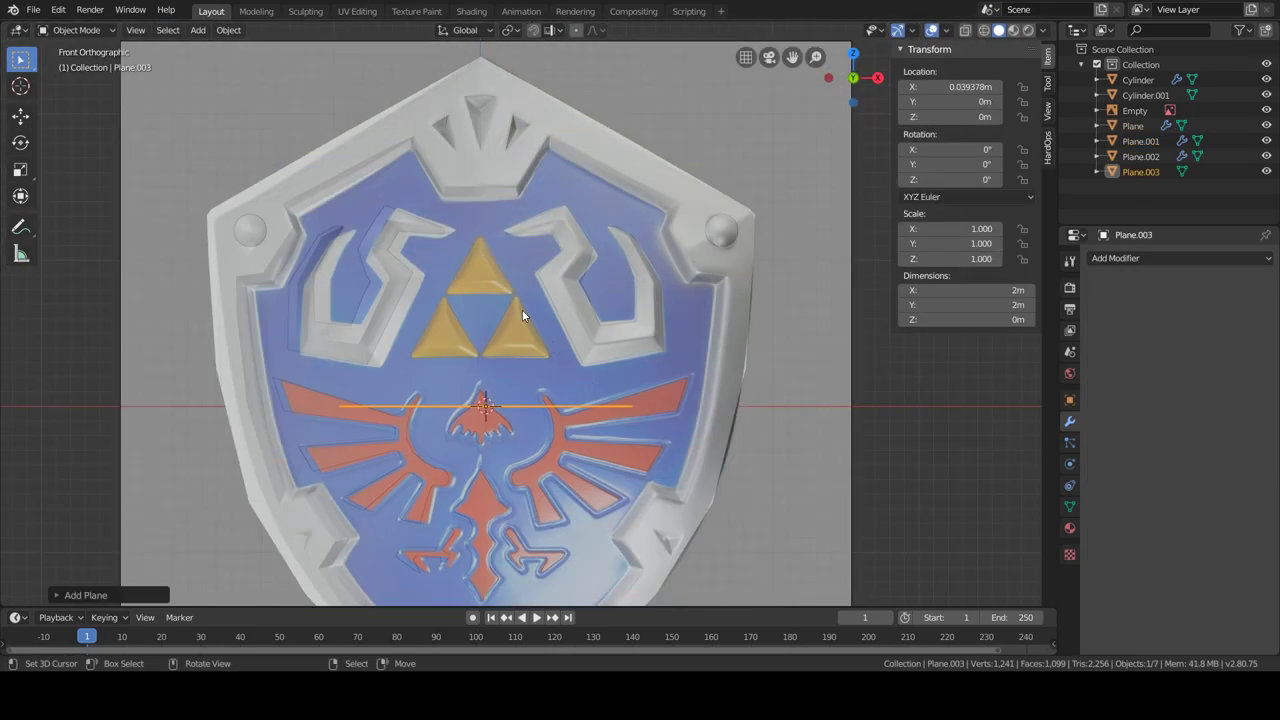
Trim the new plane down to one edge and fit it along the triangle's base in front view.
click(683, 396)
middle_drag(683, 396, 311, 312)
key(Tab)
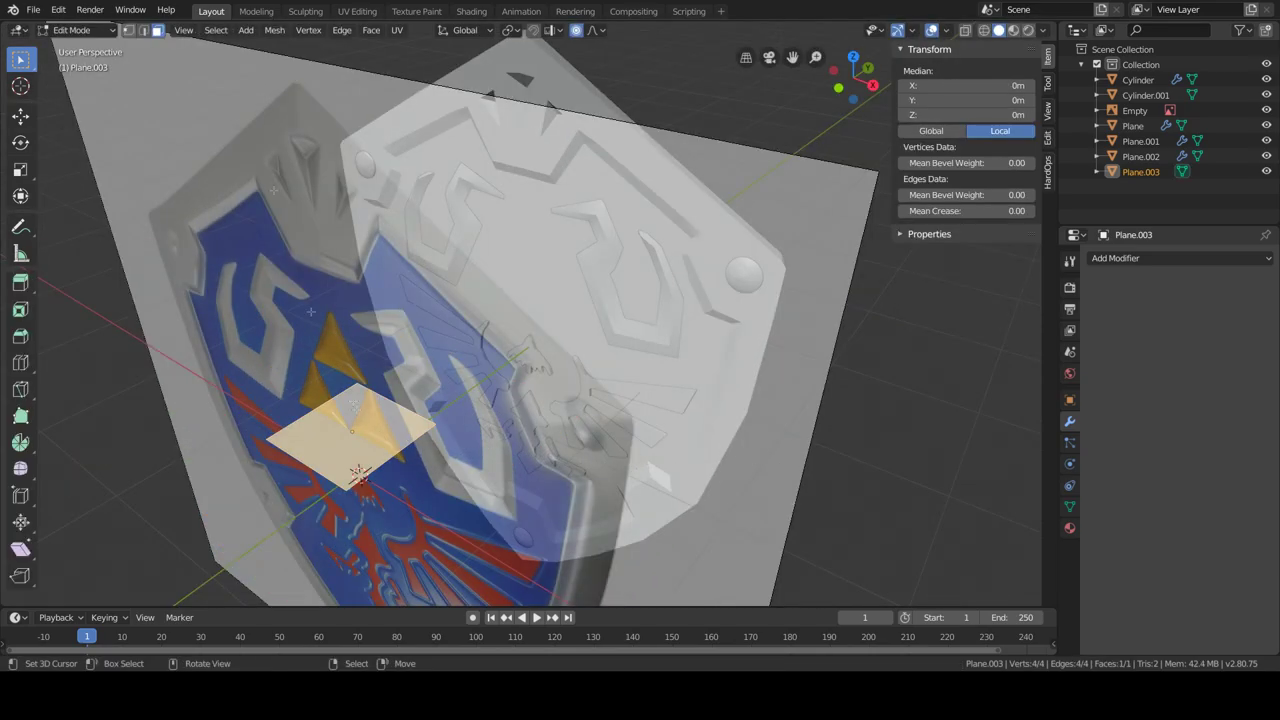
key(x)
click(240, 414)
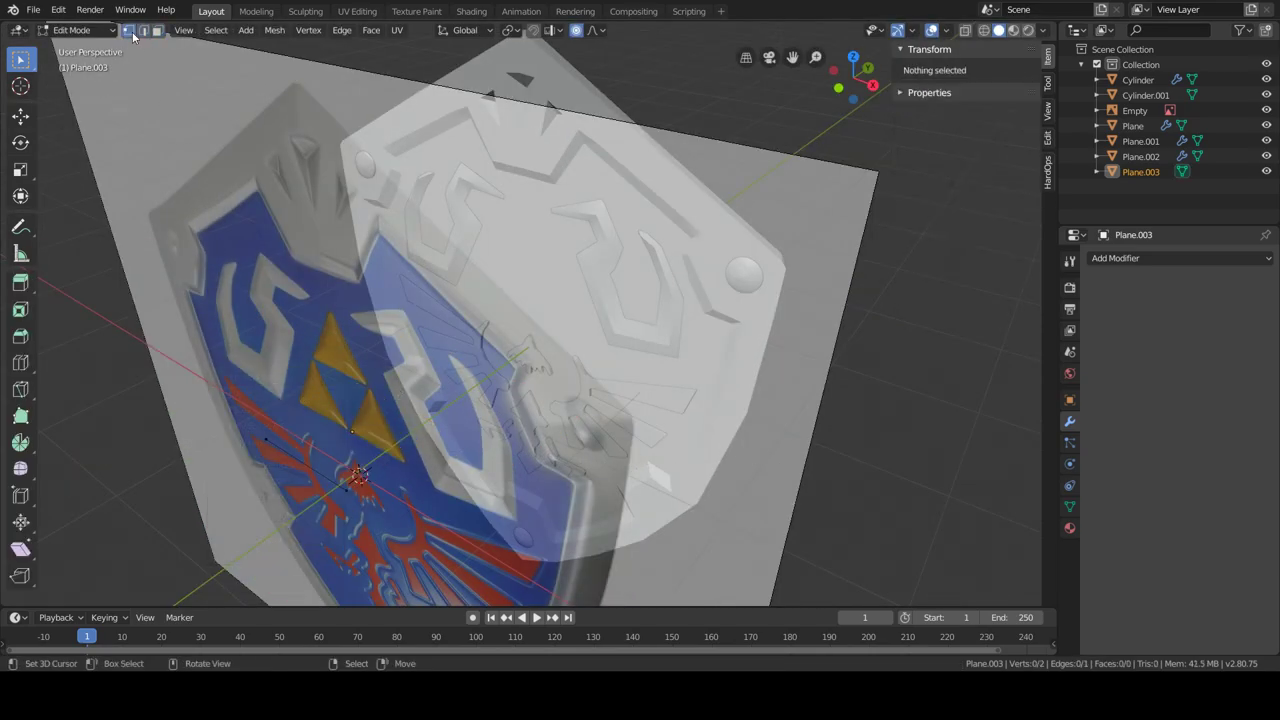
key(KP_1)
scroll(553, 435, up, 3)
key(g)
key(s)
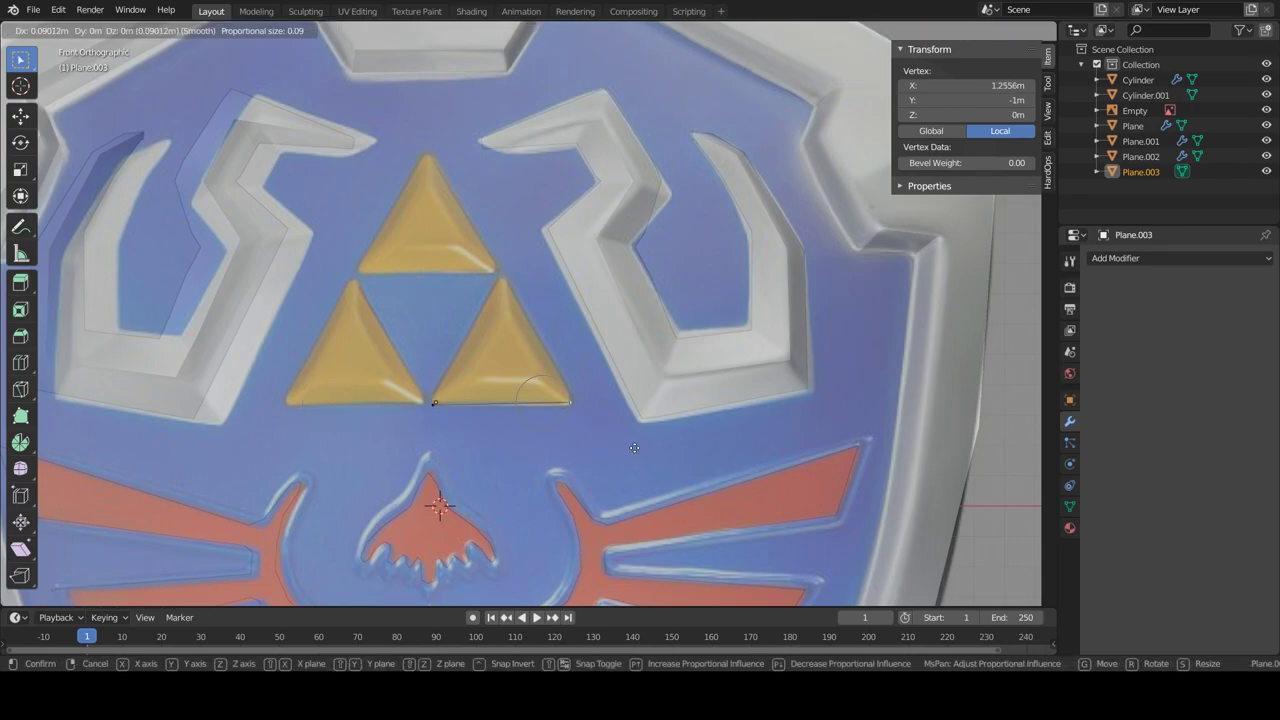
click(455, 401)
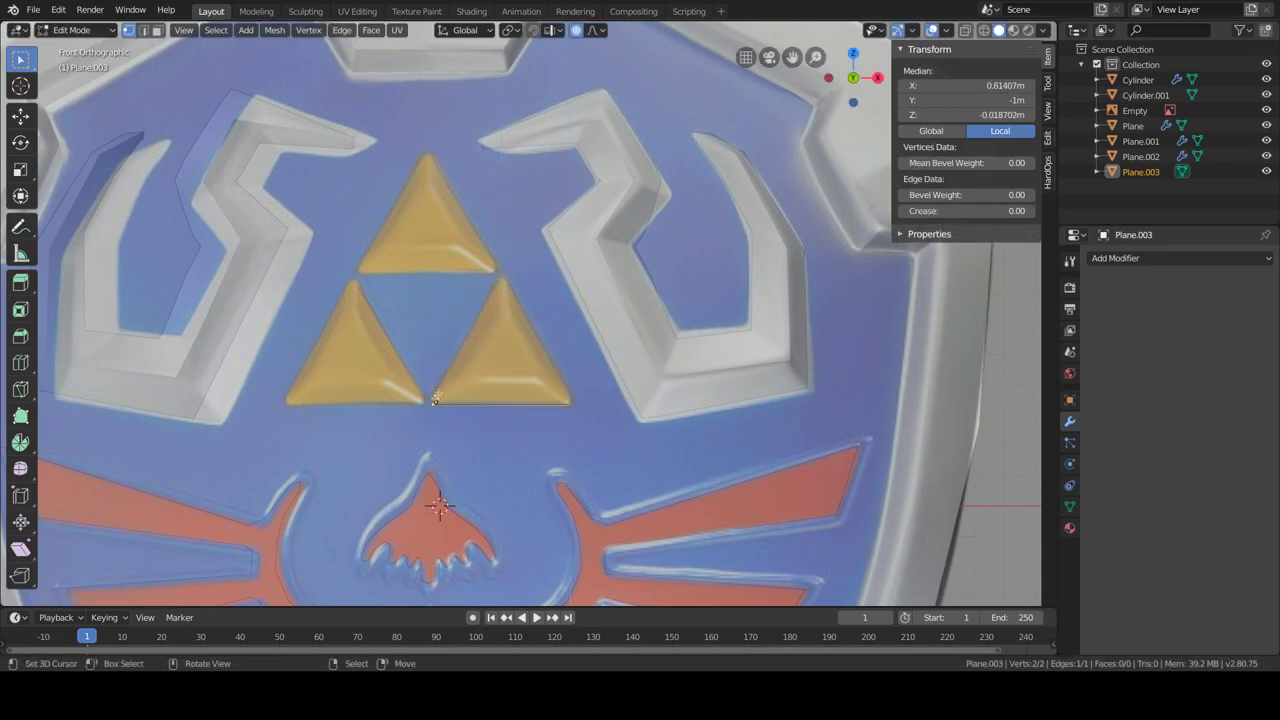
Extrude and merge a top vertex to close the triangle, then inset its face.
click(435, 401)
key(e)
click(500, 277)
key(m)
click(504, 273)
key(g)
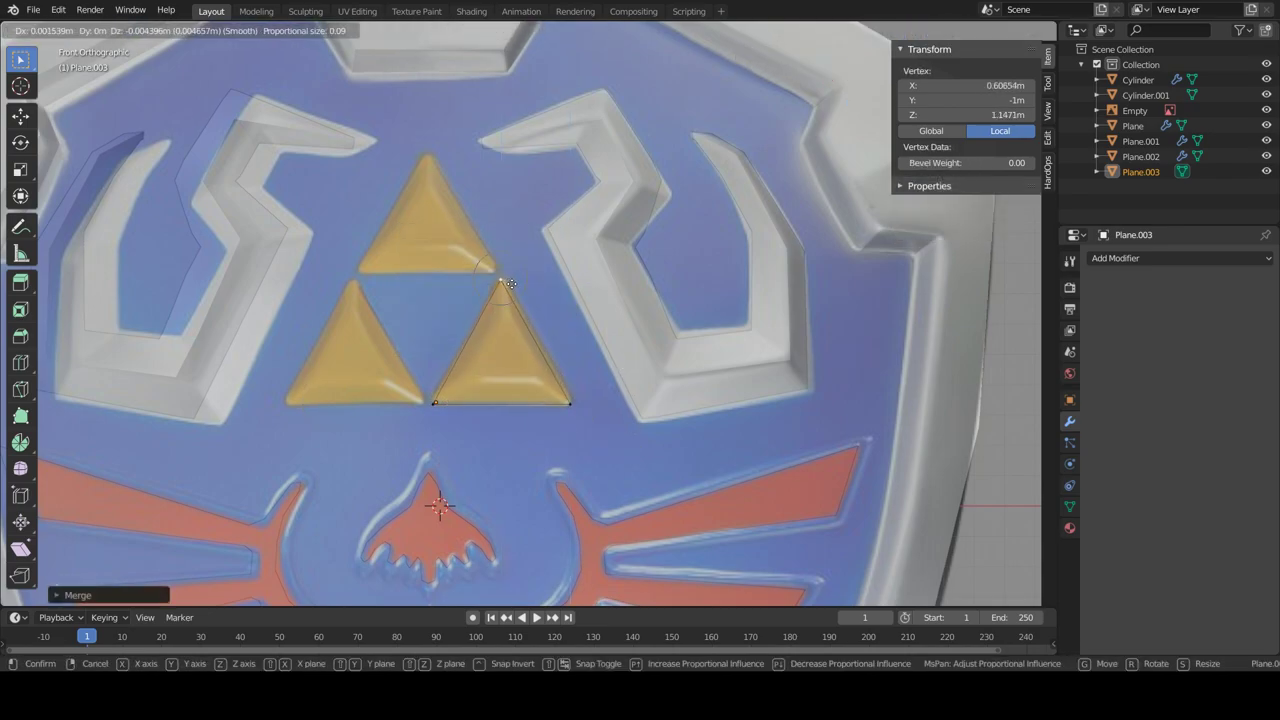
key(a)
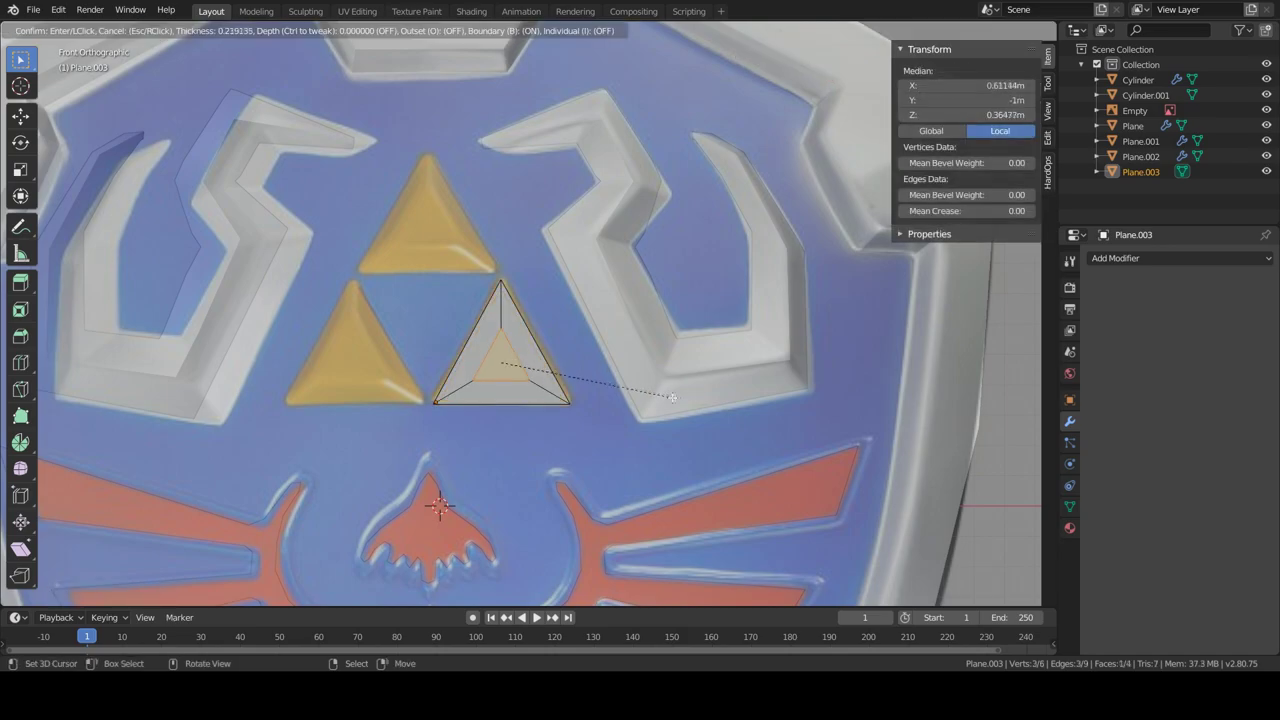
click(617, 381)
Add a Mirror modifier so the triangle is copied across to the left.
middle_drag(617, 381, 617, 443)
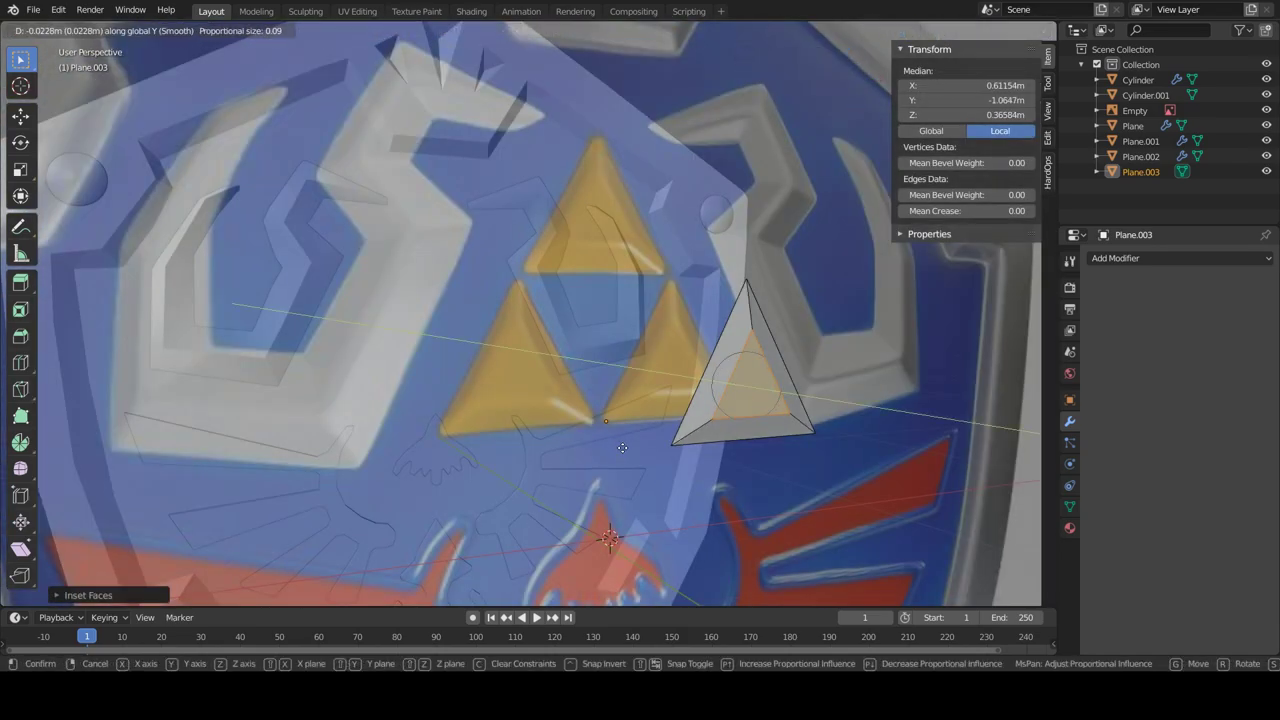
key(Tab)
key(KP_1)
scroll(644, 448, up, 3)
click(1120, 258)
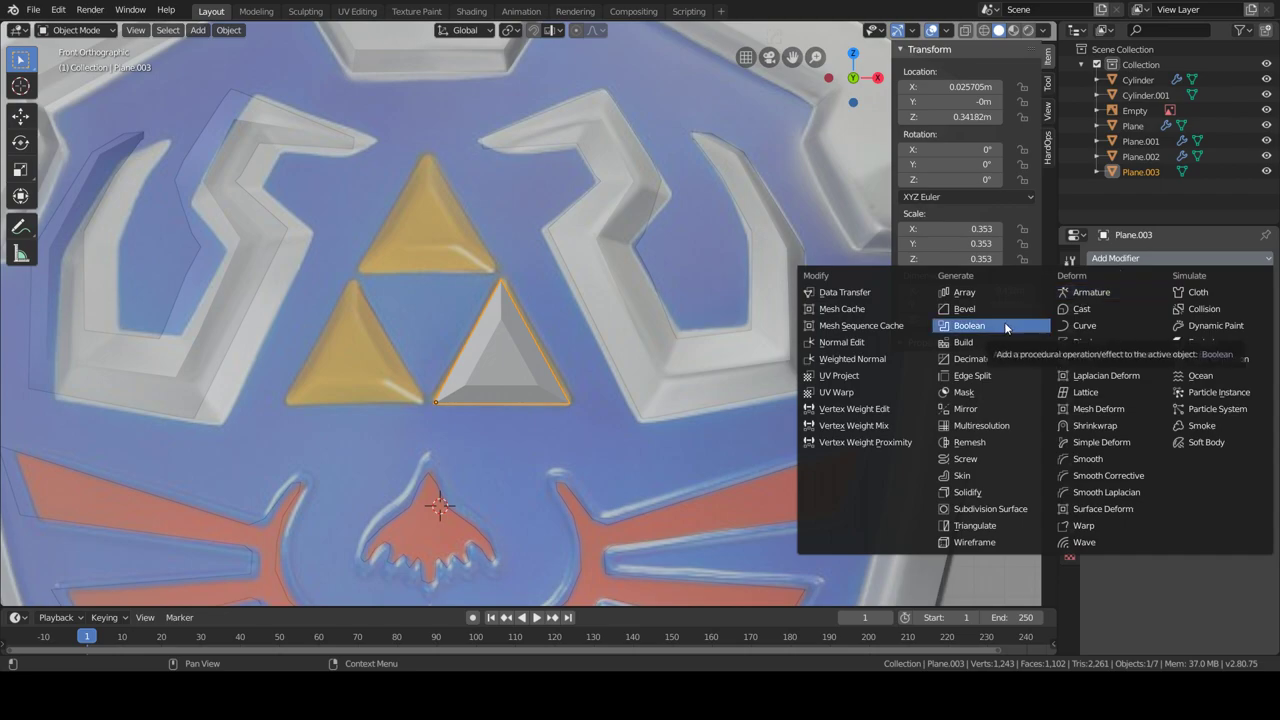
click(962, 408)
Reposition the mirrored pair and duplicate a triangle upward as the Triforce's top piece.
key(Tab)
key(Tab)
key(g)
click(604, 437)
key(Tab)
scroll(604, 437, up, 2)
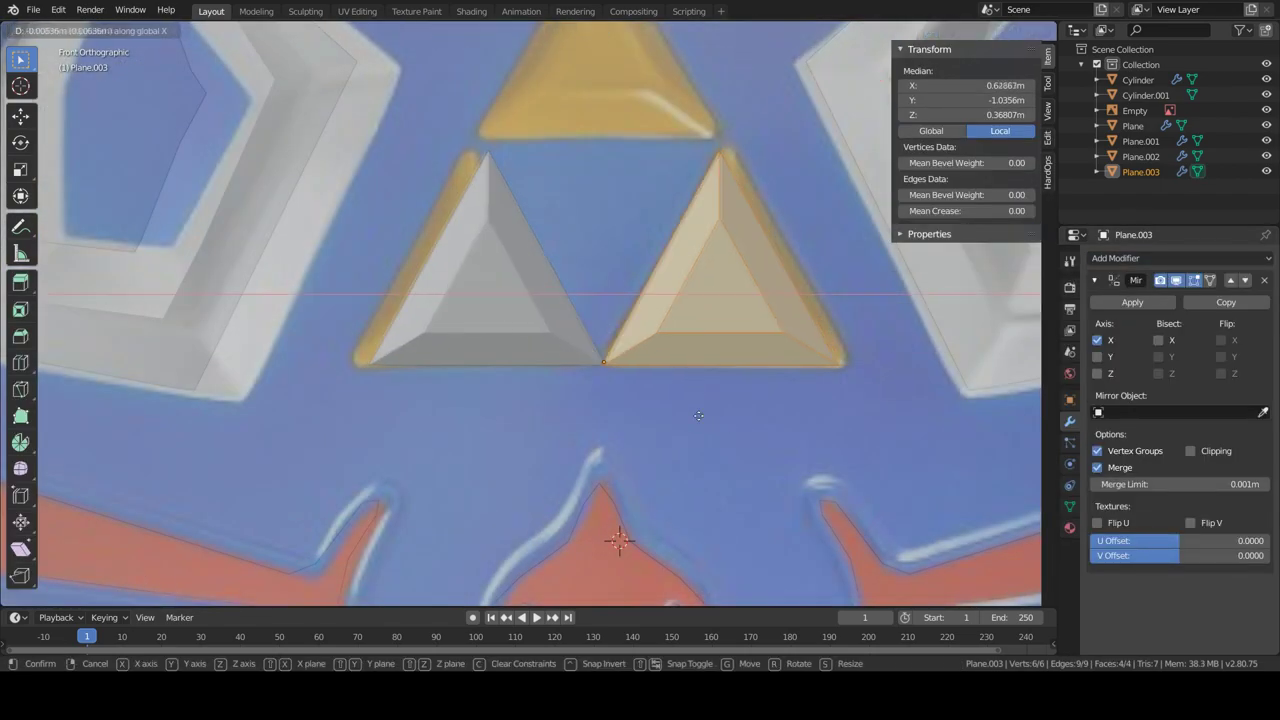
scroll(604, 437, up, 1)
key(shift+d)
key(z)
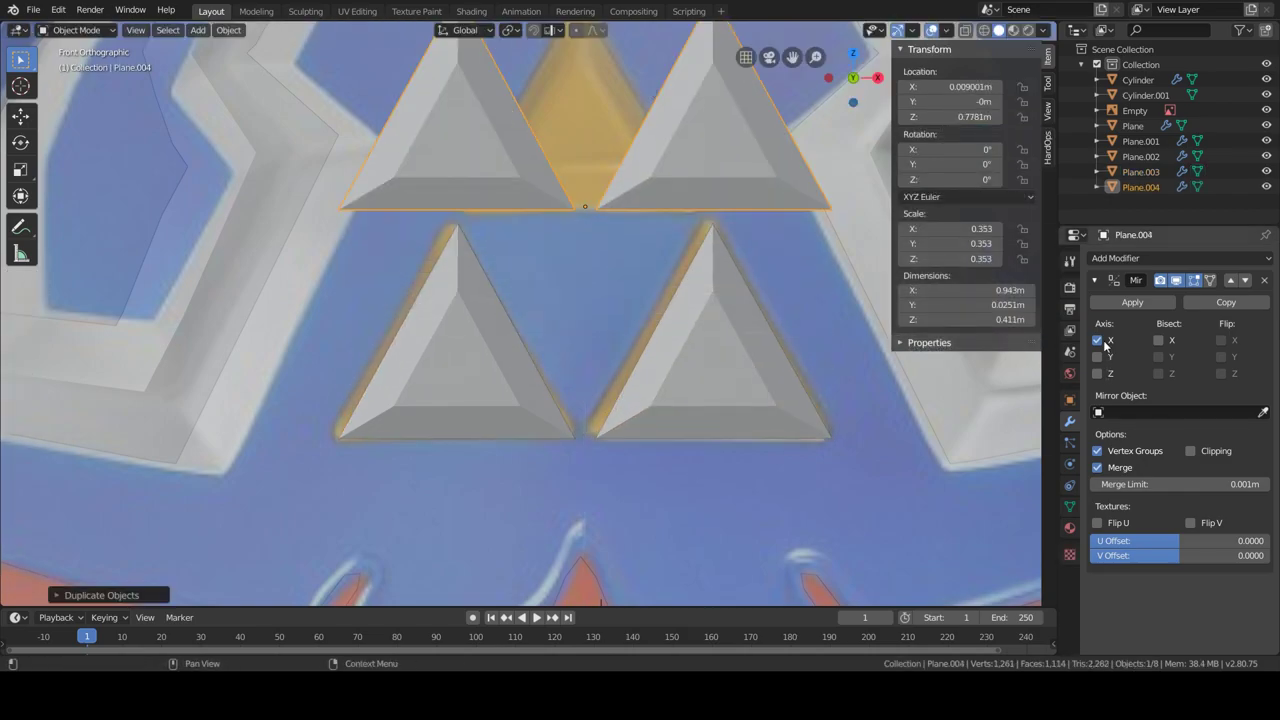
key(g)
key(x)
click(728, 373)
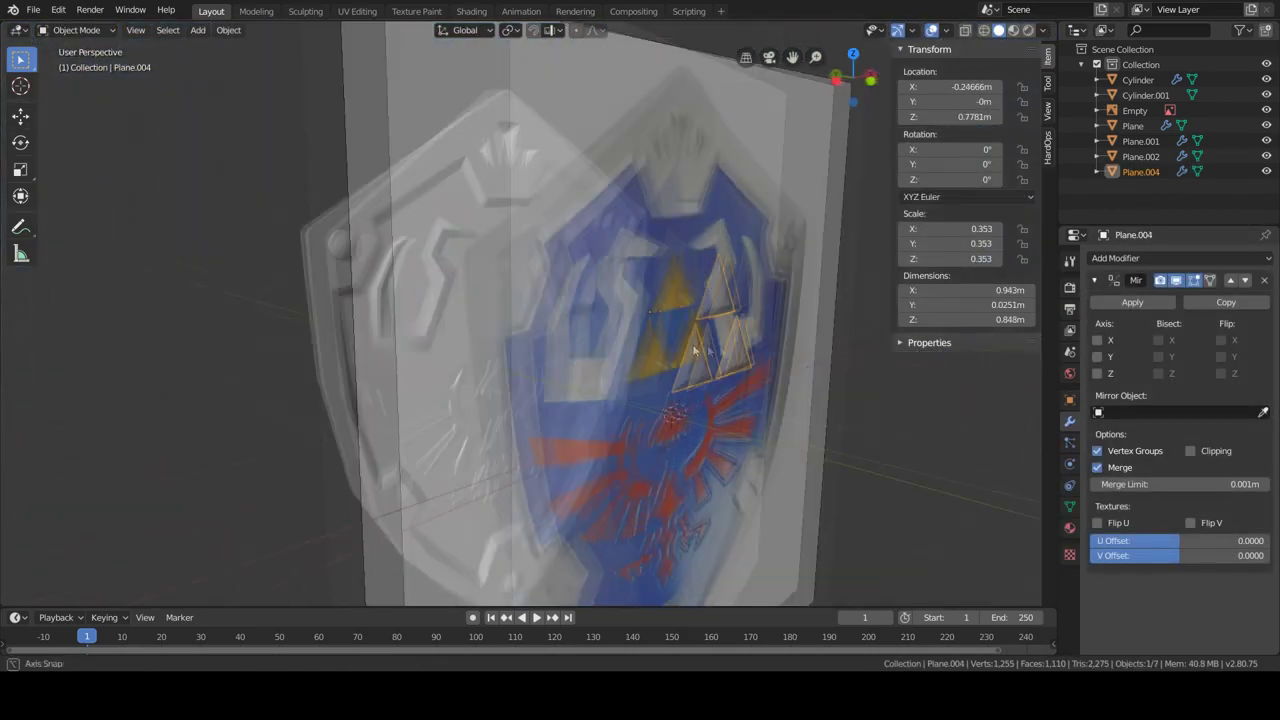
Leave mesh editing and frame the whole shield in Front view.
key(g)
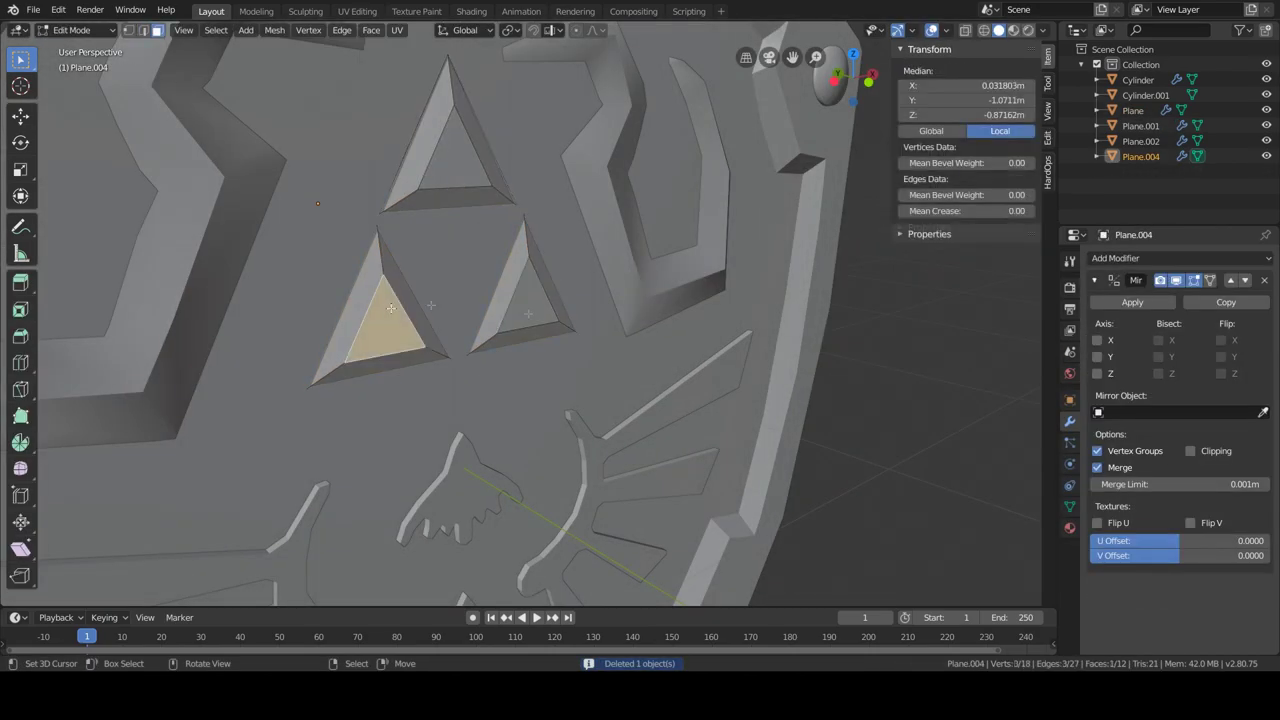
key(Tab)
key(Home)
key(KP_1)
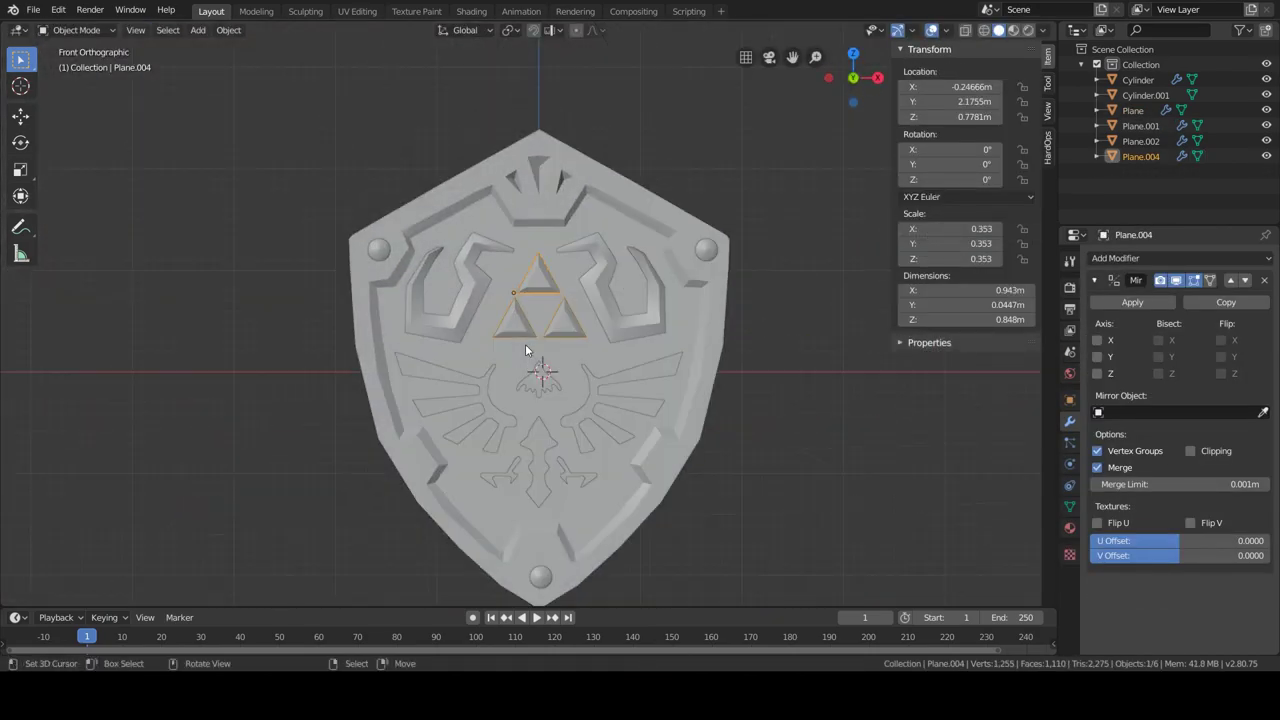
Add zelda_shield.jpg to the scene as a reference image.
key(shift+a)
click(565, 500)
click(1258, 55)
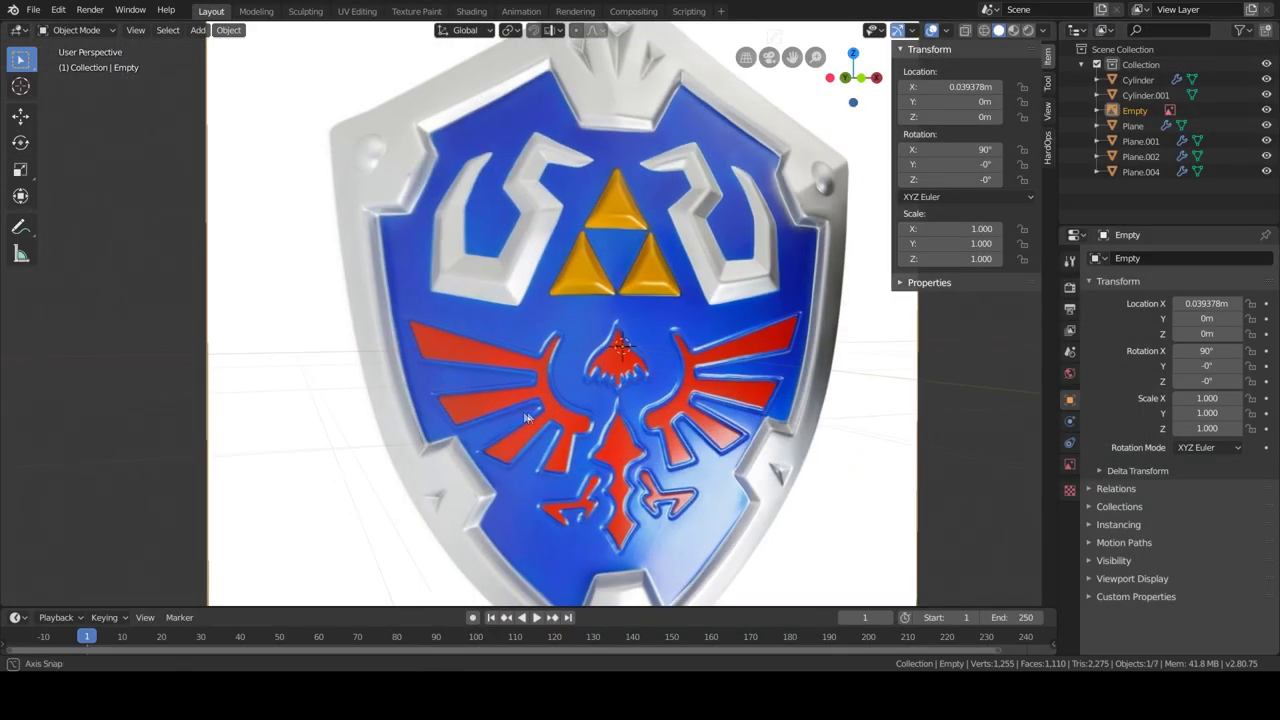
middle_drag(313, 228, 923, 465)
Enable Use Alpha on the reference image and make it about half transparent.
click(1069, 308)
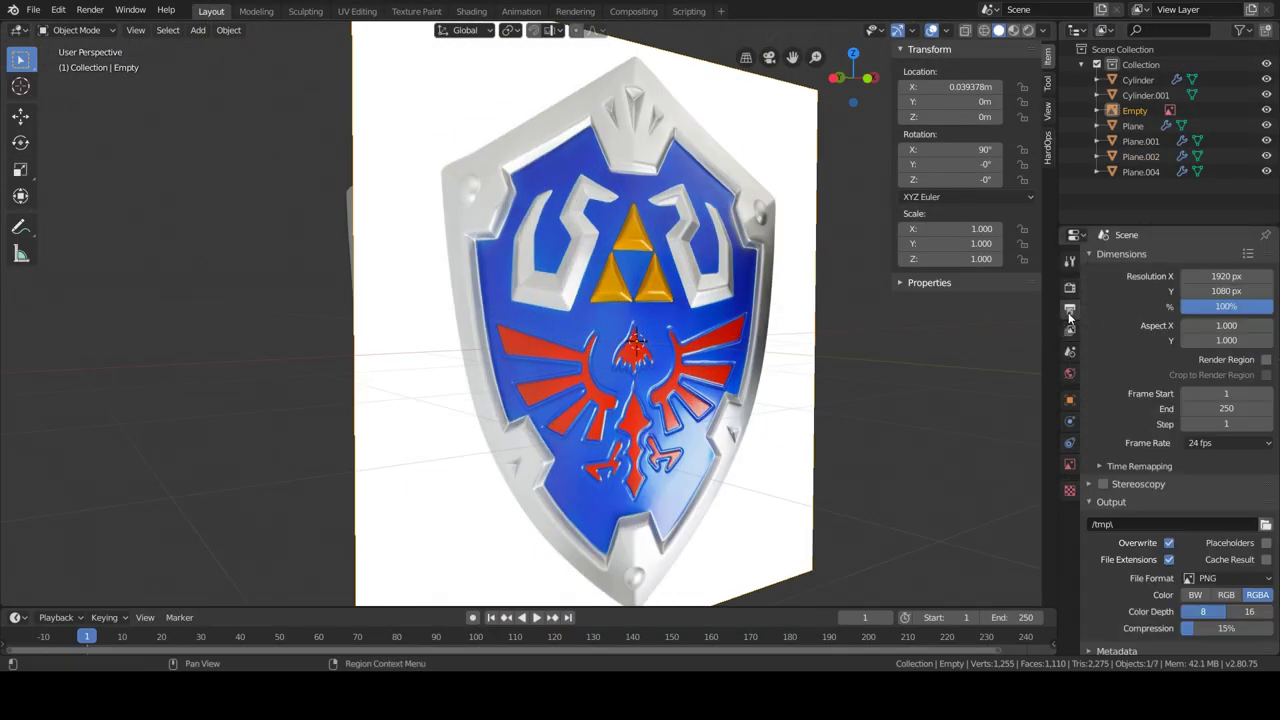
middle_drag(640, 330, 760, 381)
click(1069, 399)
click(1069, 464)
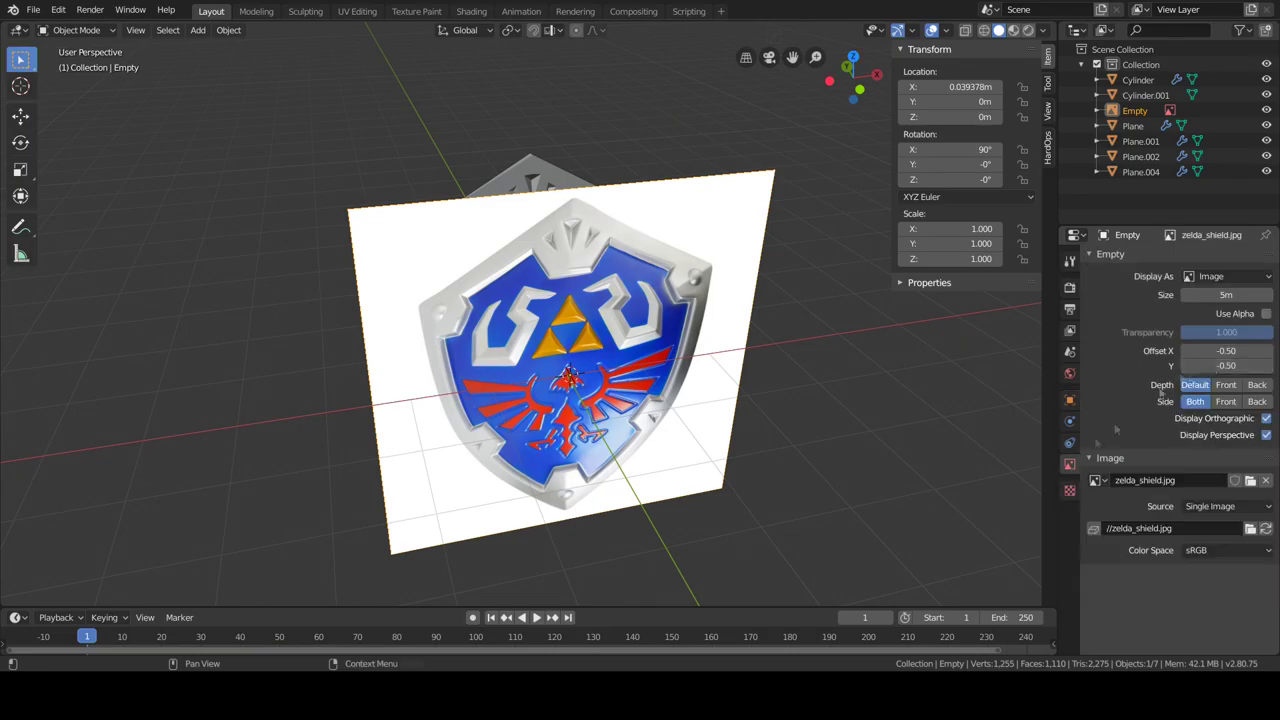
click(1266, 313)
drag(1200, 332, 1232, 332)
middle_drag(680, 431, 641, 392)
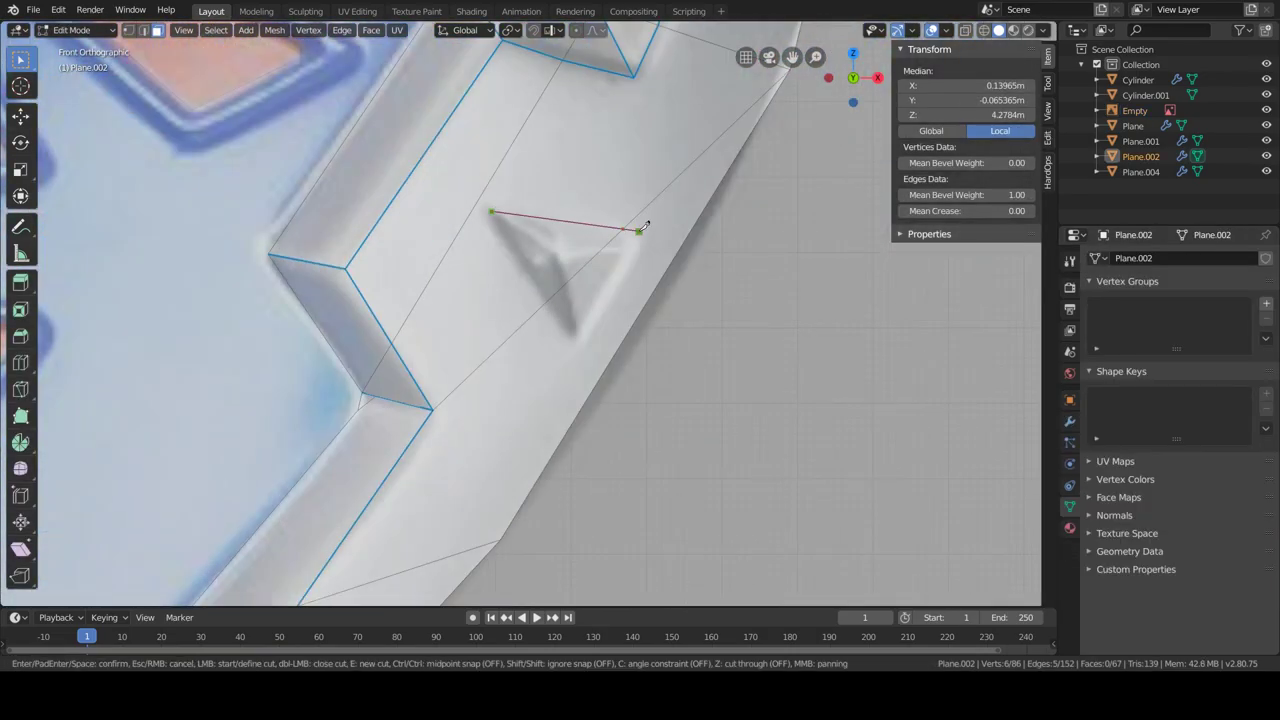
Dissolve a single edge on the rim to start shaping the triangular notch.
click(570, 265)
key(x)
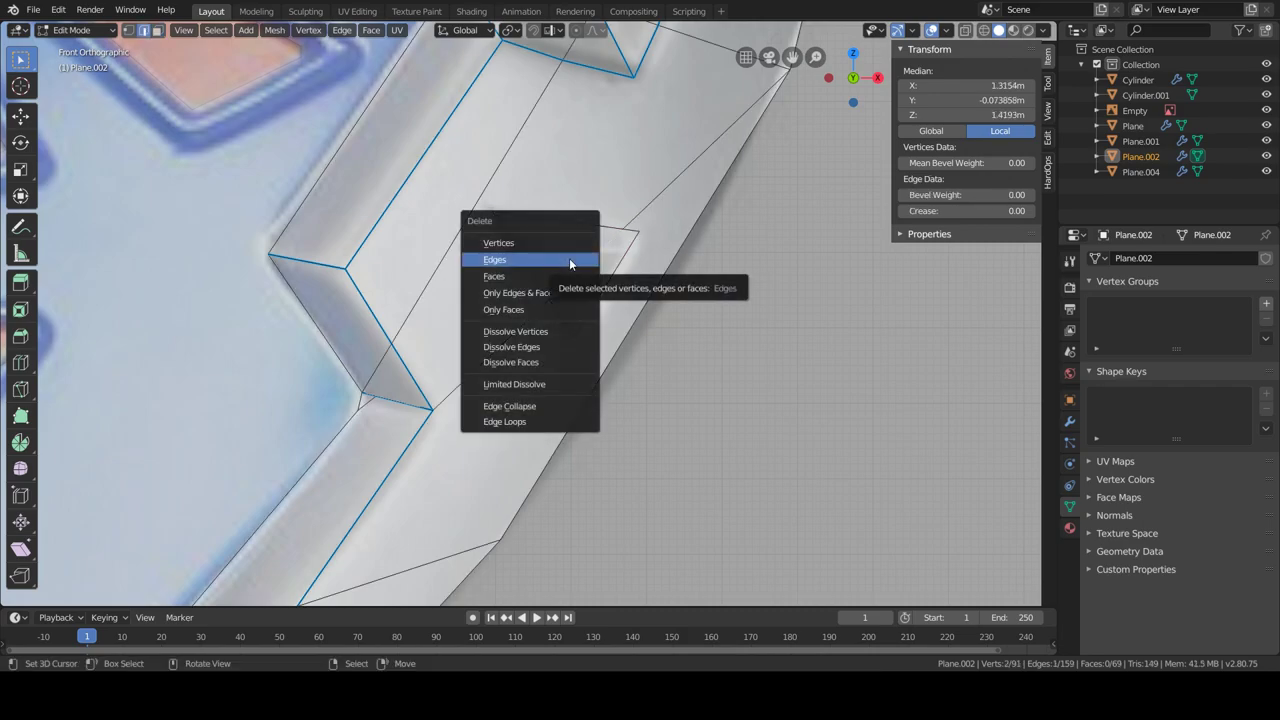
click(535, 345)
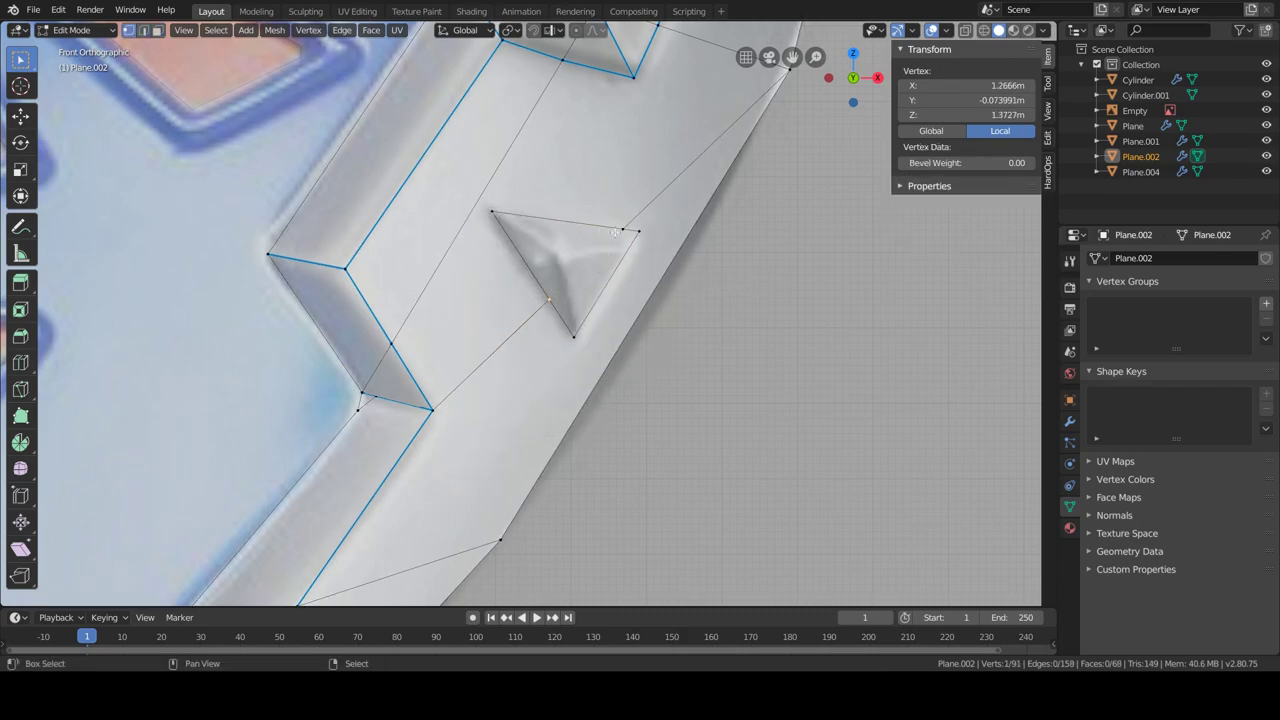
key(ctrl+z)
key(ctrl+shift+z)
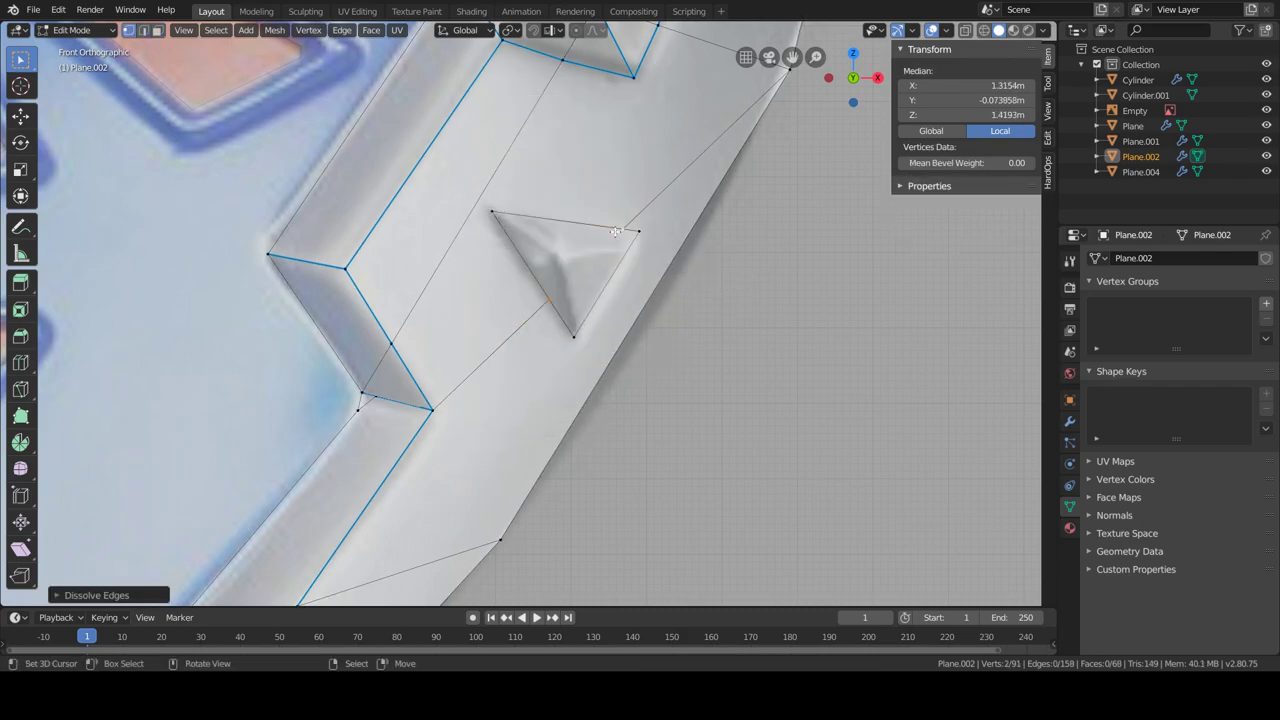
key(x)
key(Escape)
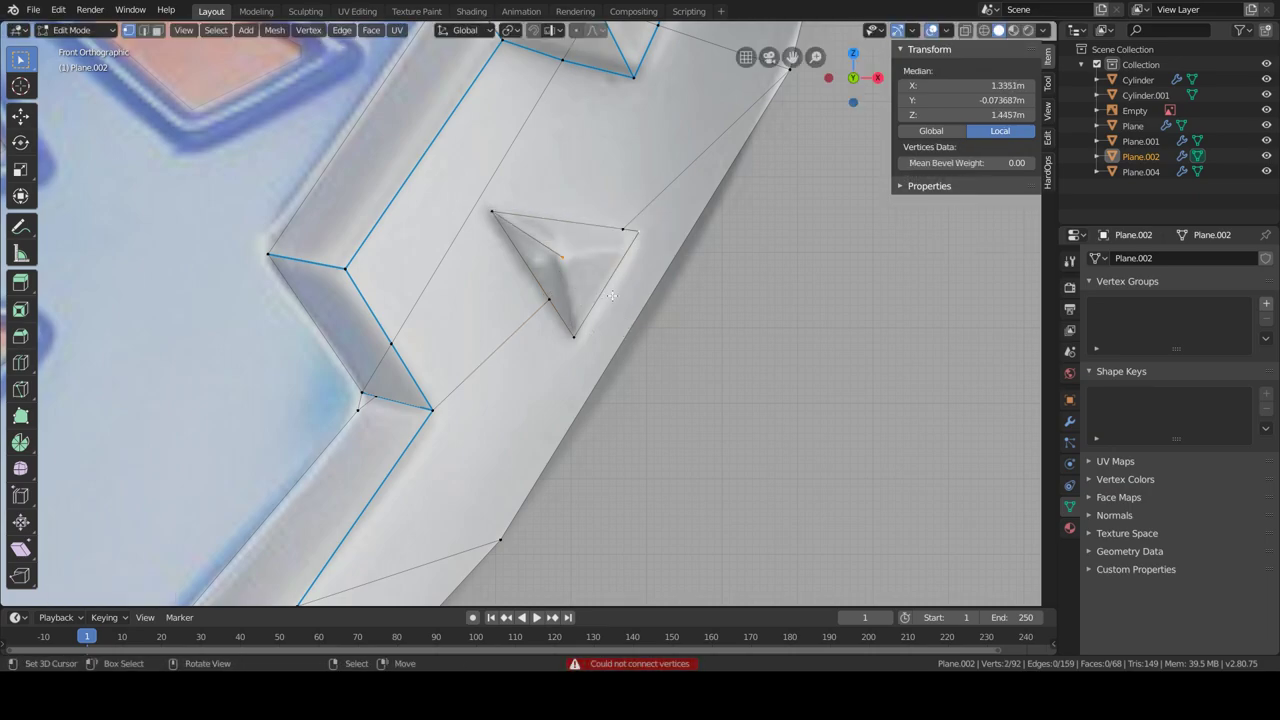
Select the triangle on the rim and delete its face.
shift+click(590, 343)
middle_drag(590, 343, 687, 392)
scroll(687, 392, down, 5)
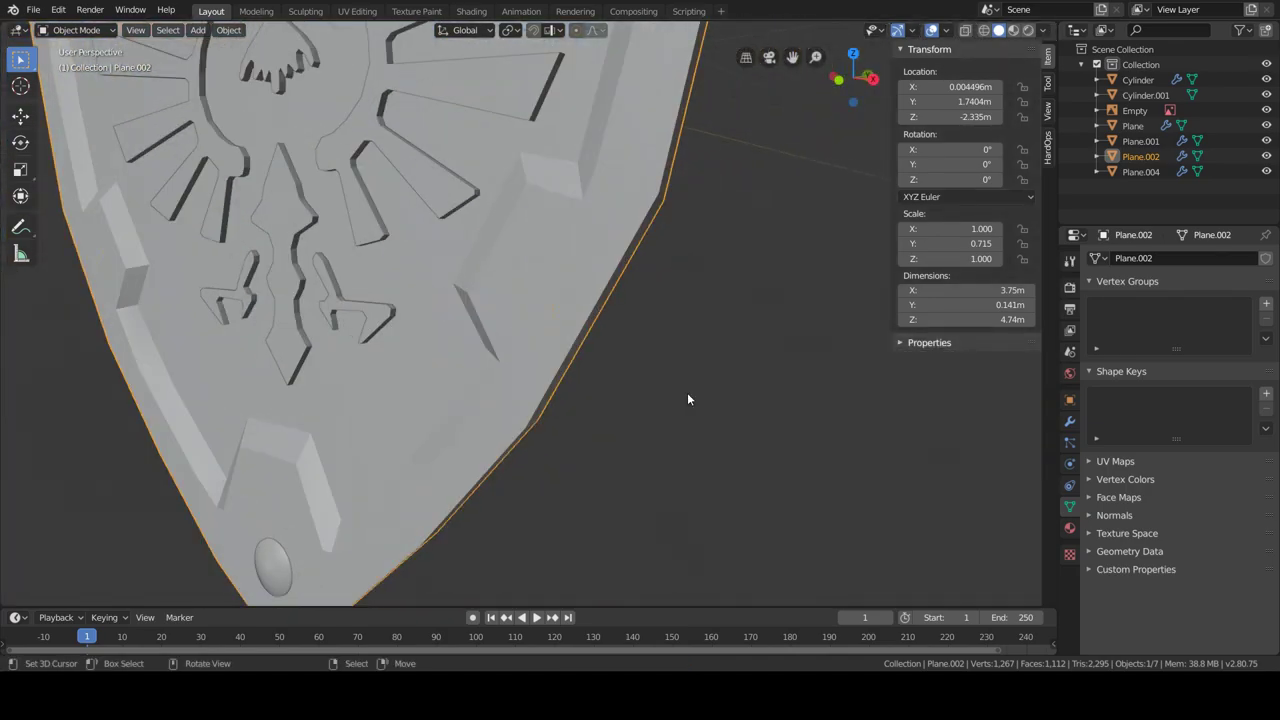
scroll(687, 392, up, 5)
key(ctrl+z)
key(ctrl+z)
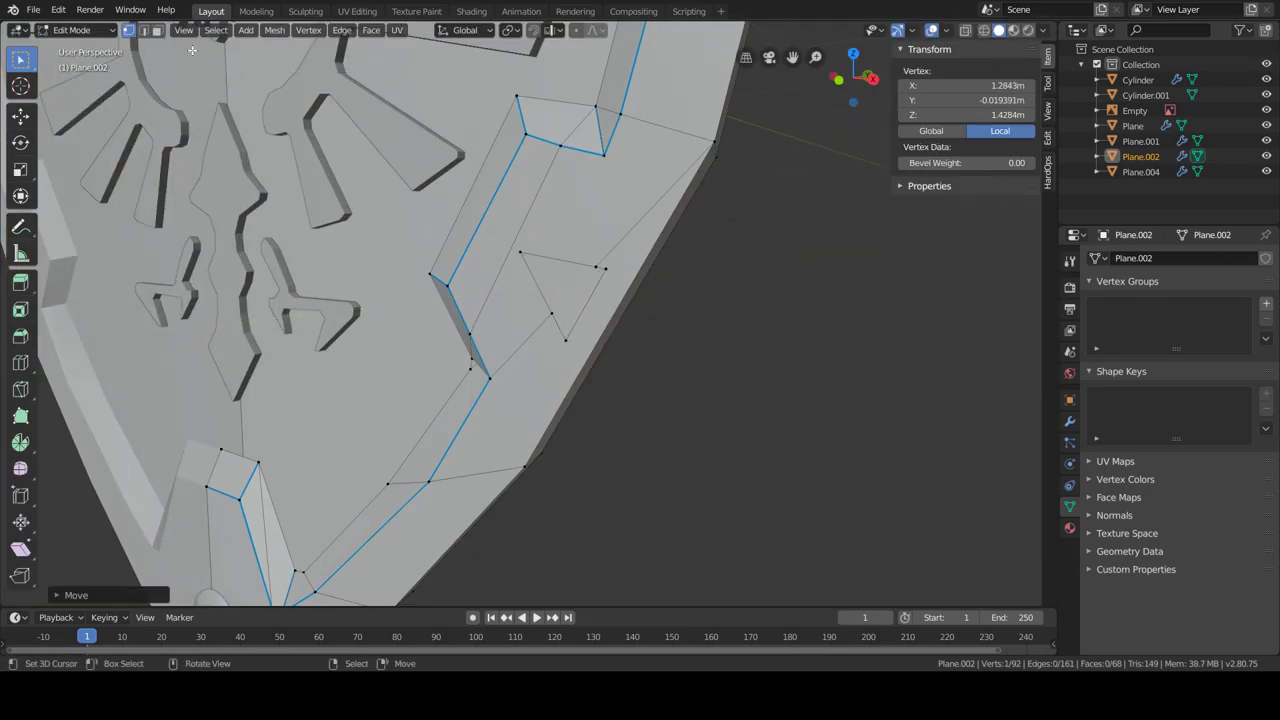
key(x)
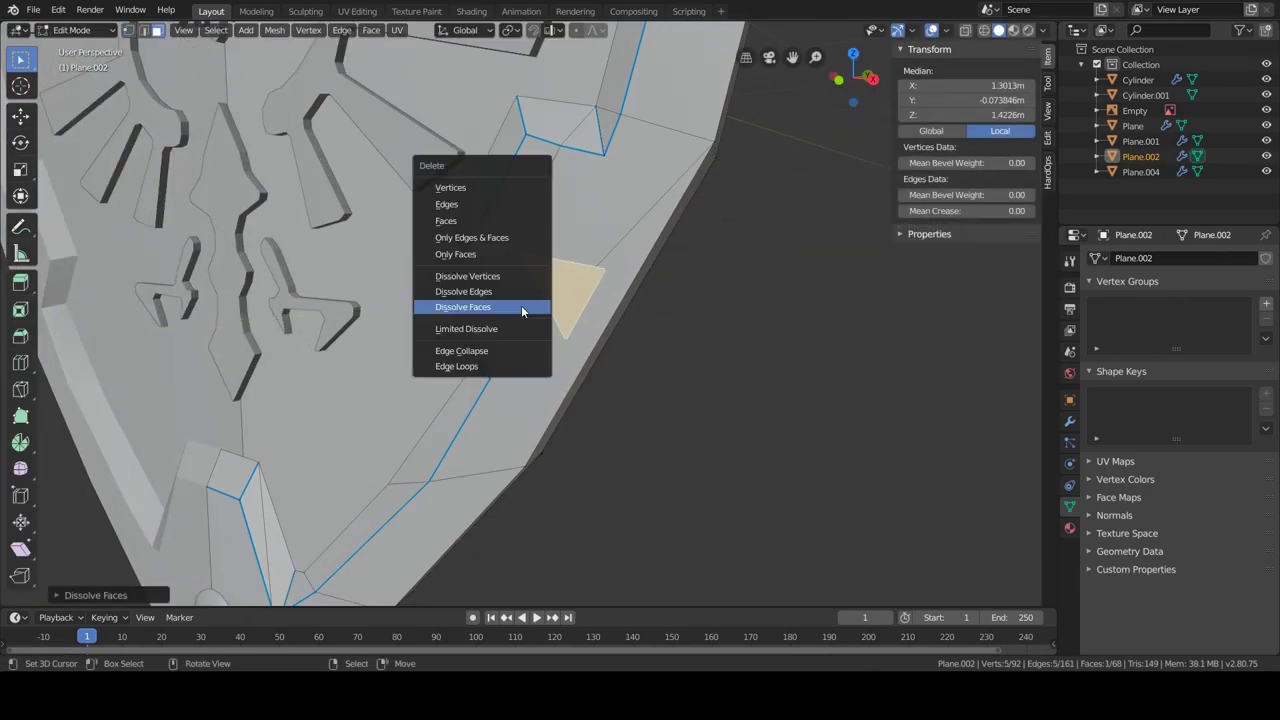
key(x)
scroll(580, 270, down, 3)
key(x)
click(555, 209)
scroll(550, 187, up, 5)
scroll(550, 187, down, 3)
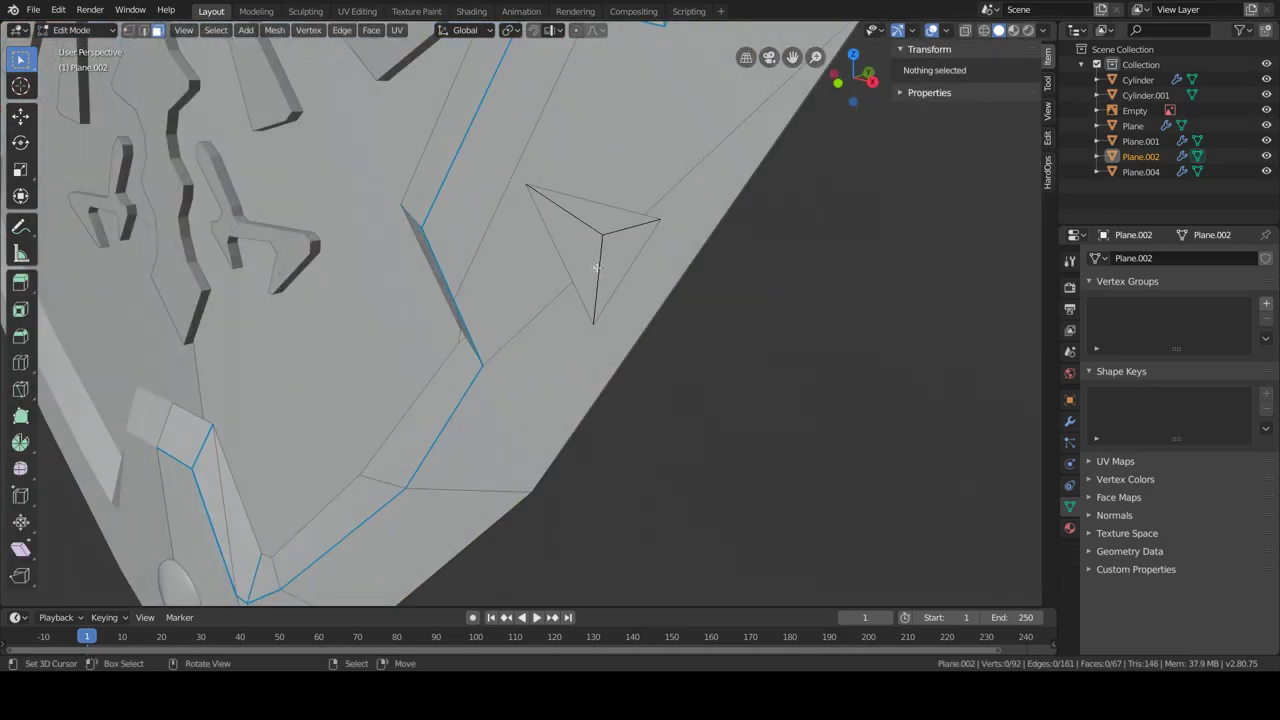
Select all vertices and run Mesh > Clean Up > Merge by Distance twice.
click(590, 240)
key(1)
click(601, 234)
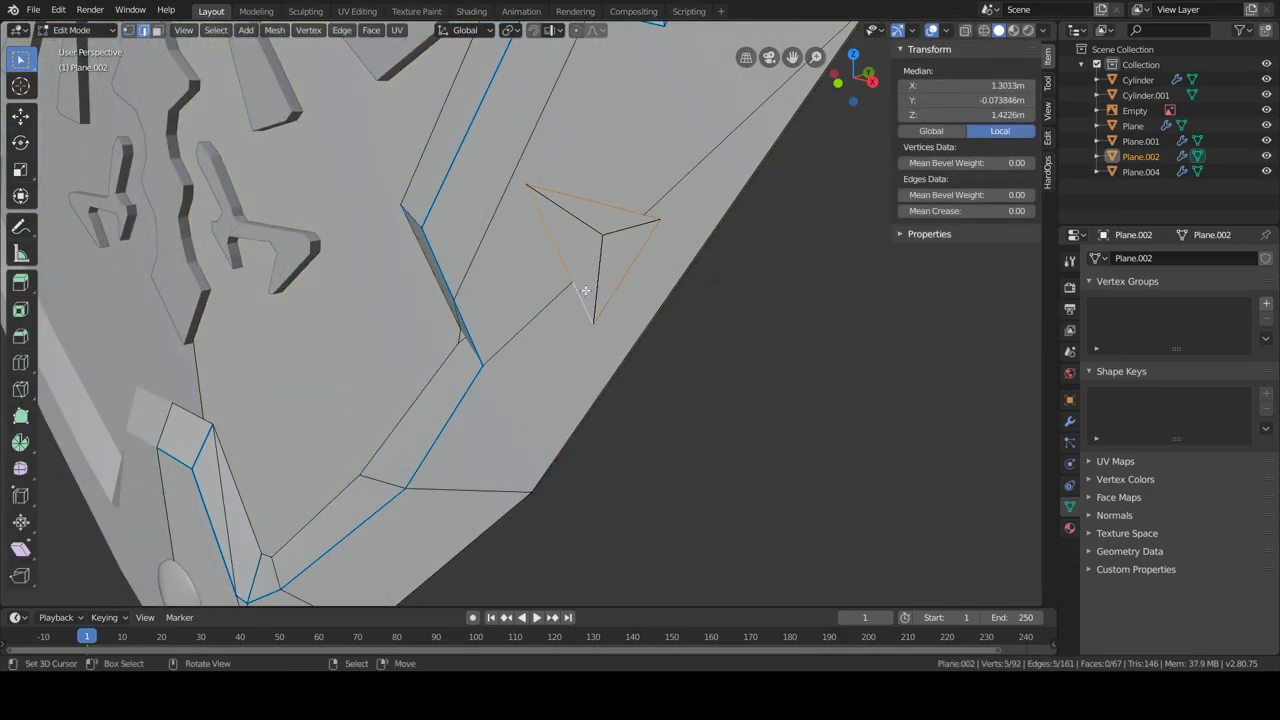
key(a)
scroll(585, 290, down, 3)
scroll(668, 297, up, 4)
key(x)
key(Escape)
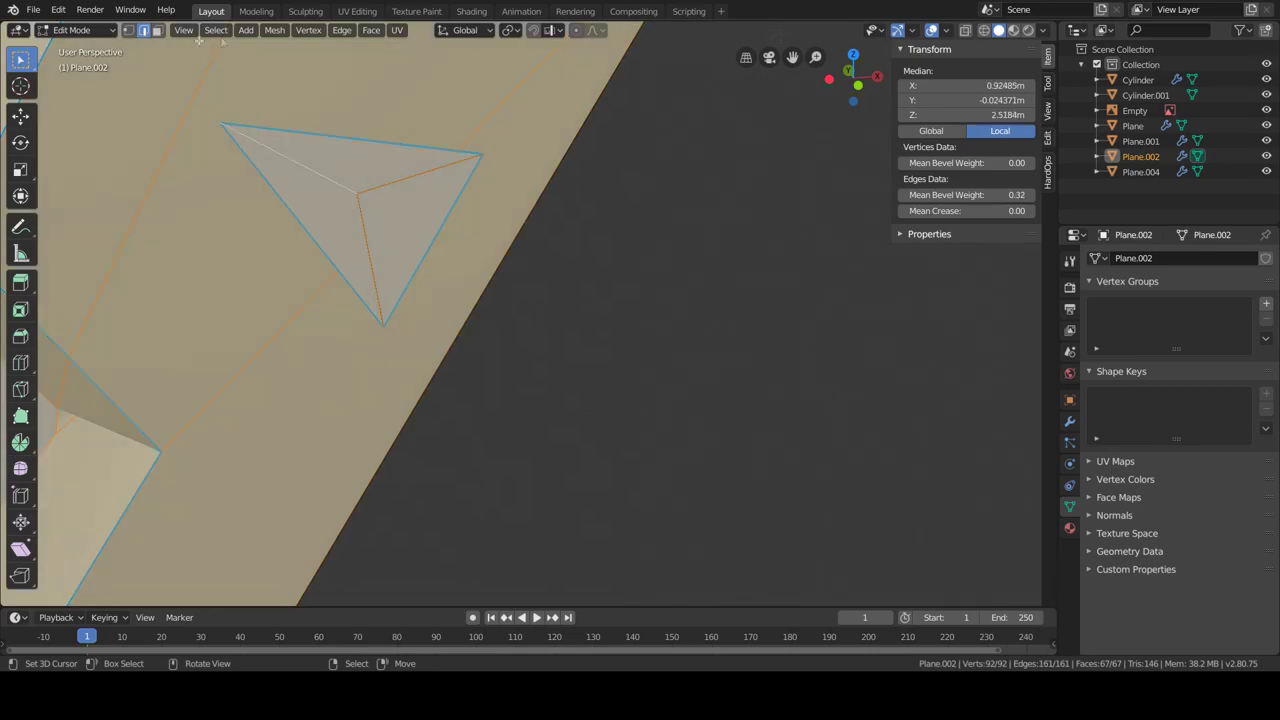
click(274, 30)
click(470, 449)
click(274, 30)
click(470, 451)
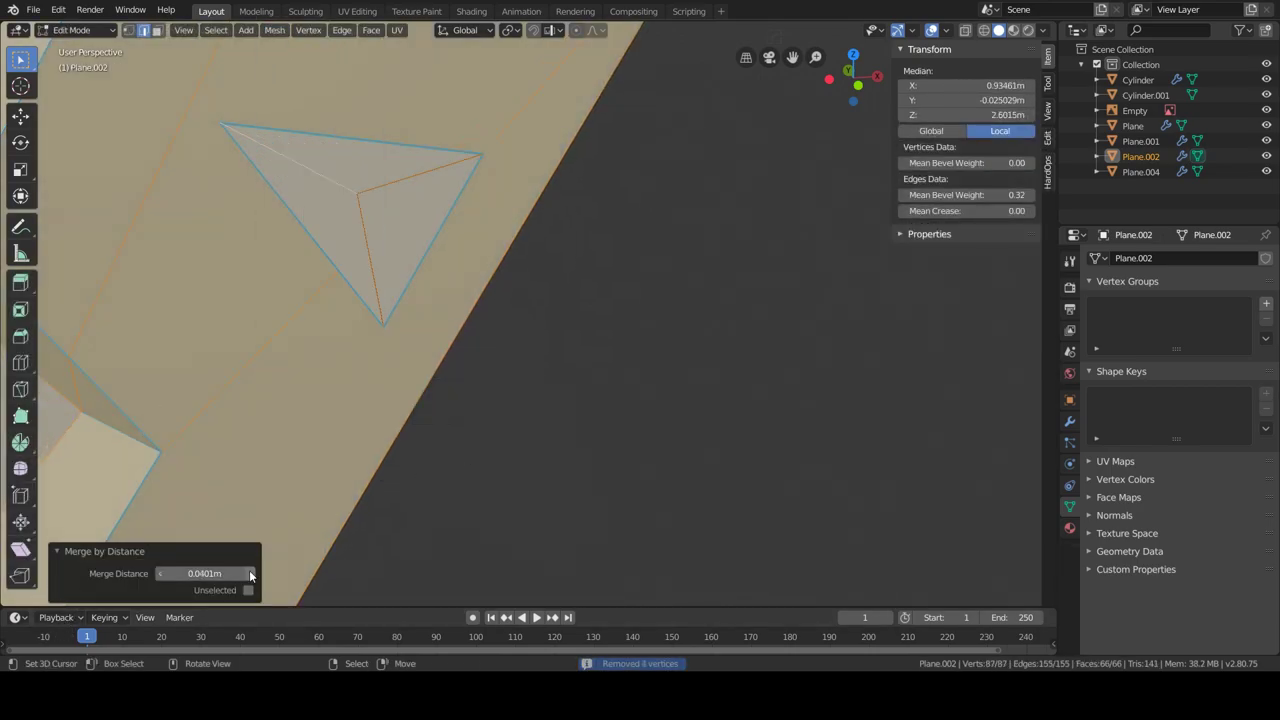
Select the notch's triangle face in face mode and inspect it.
key(ctrl+z)
key(alt+a)
key(3)
click(377, 174)
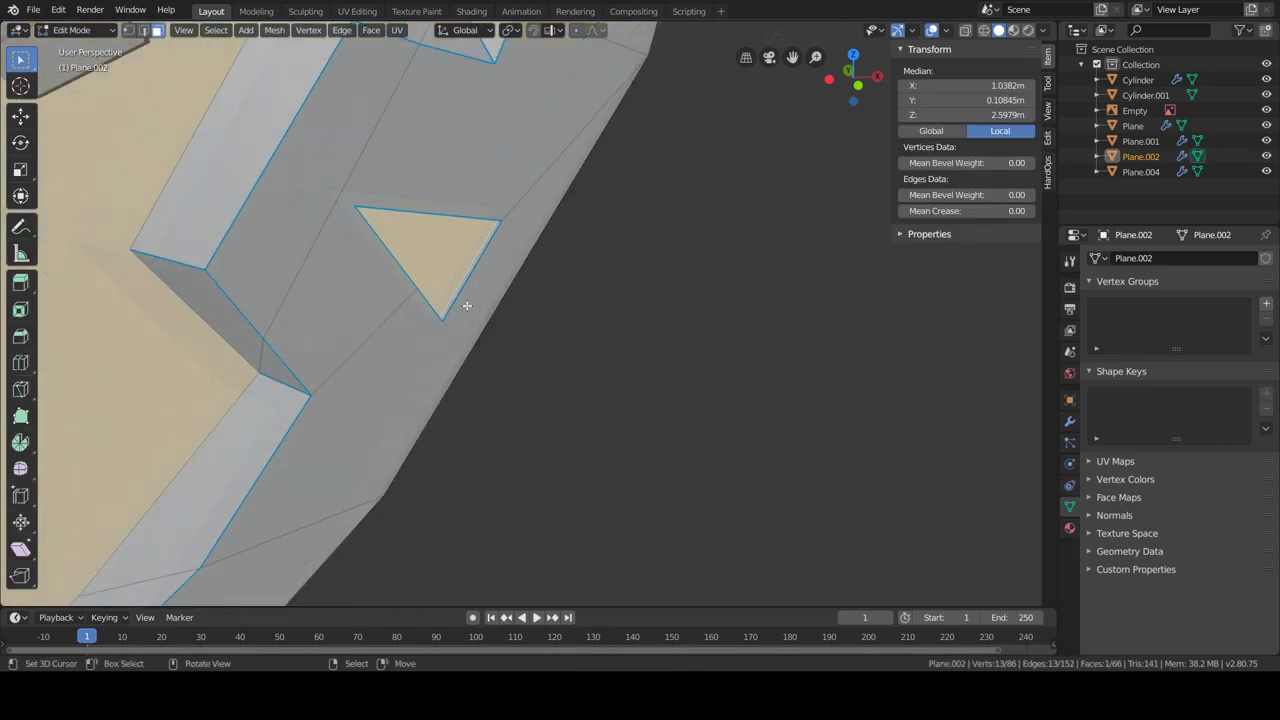
middle_drag(466, 303, 345, 308)
key(x)
key(Escape)
Check the notch's edges and corner vertices from several angles.
middle_drag(560, 330, 700, 343)
key(2)
alt+click(736, 343)
scroll(700, 343, up, 2)
key(1)
click(554, 248)
key(x)
key(Escape)
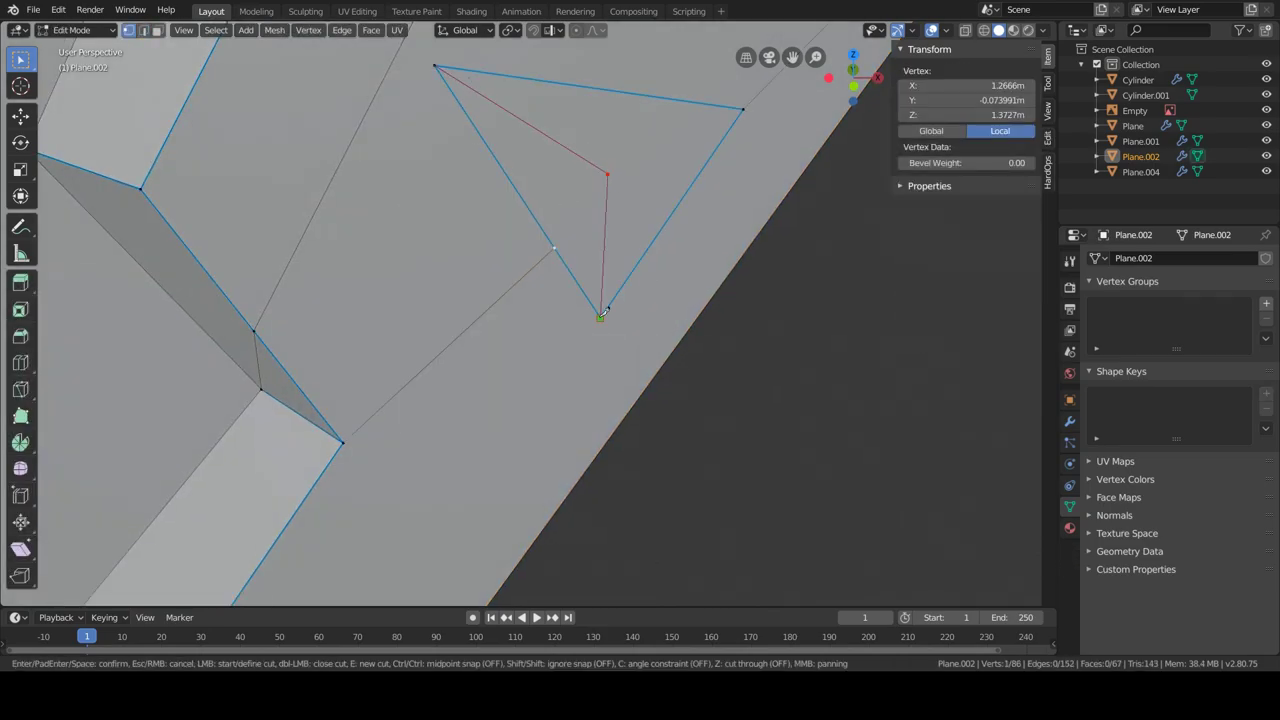
middle_drag(727, 194, 694, 290)
scroll(694, 290, down, 5)
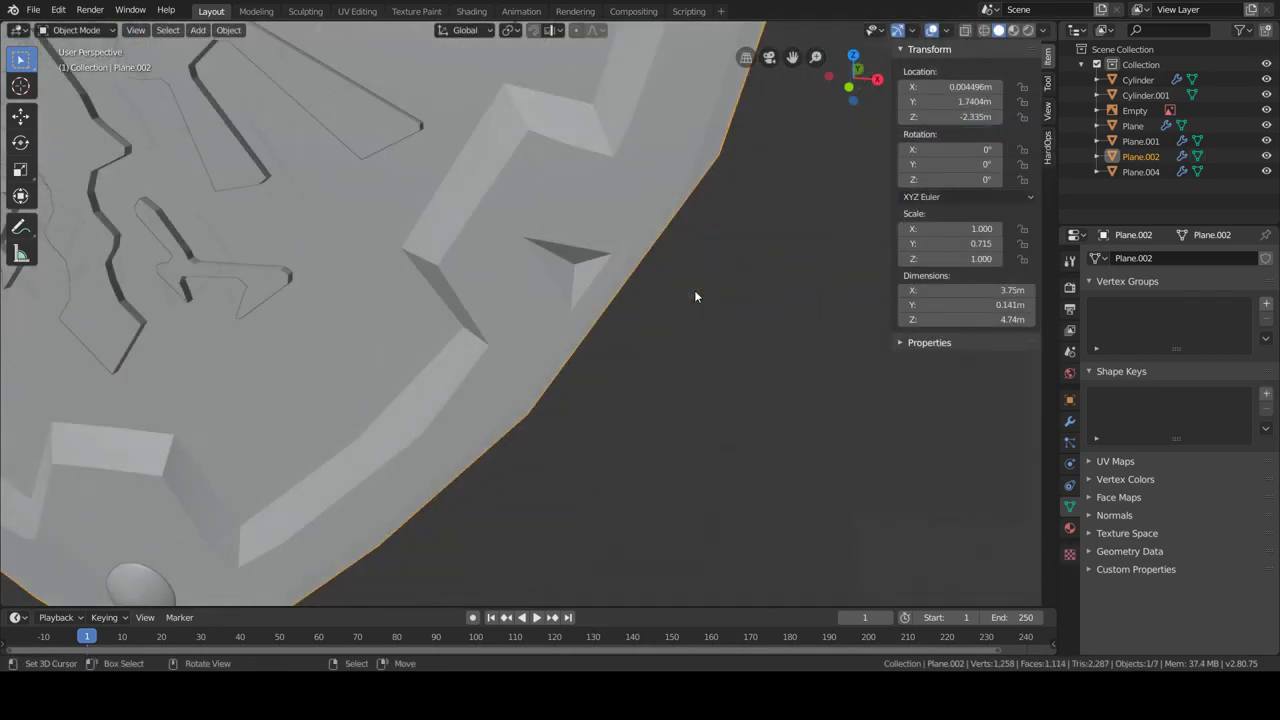
Return to Object Mode, delete the selected reference image, and switch to front view.
key(Tab)
click(624, 129)
key(Delete)
middle_drag(528, 318, 556, 331)
key(KP_1)
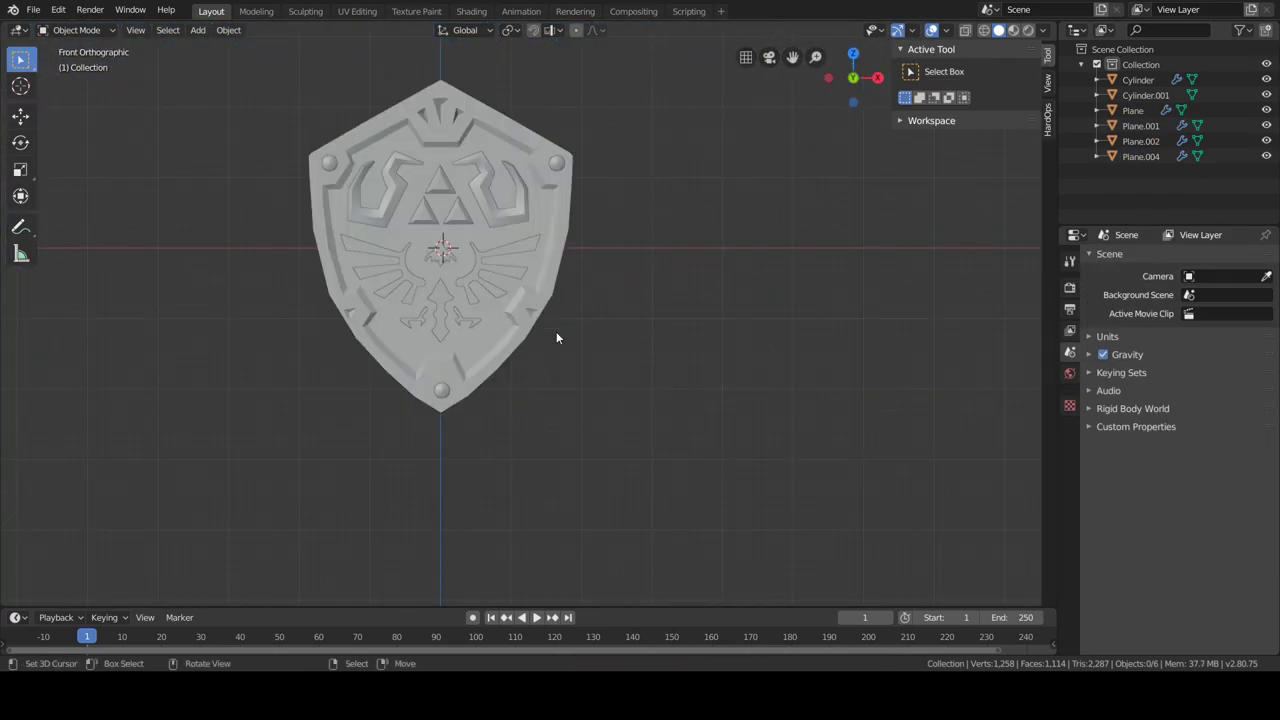
scroll(369, 275, up, 3)
Give the eagle emblem a new red material and the Triforce a gold base colour.
click(369, 275)
click(1068, 530)
click(1138, 322)
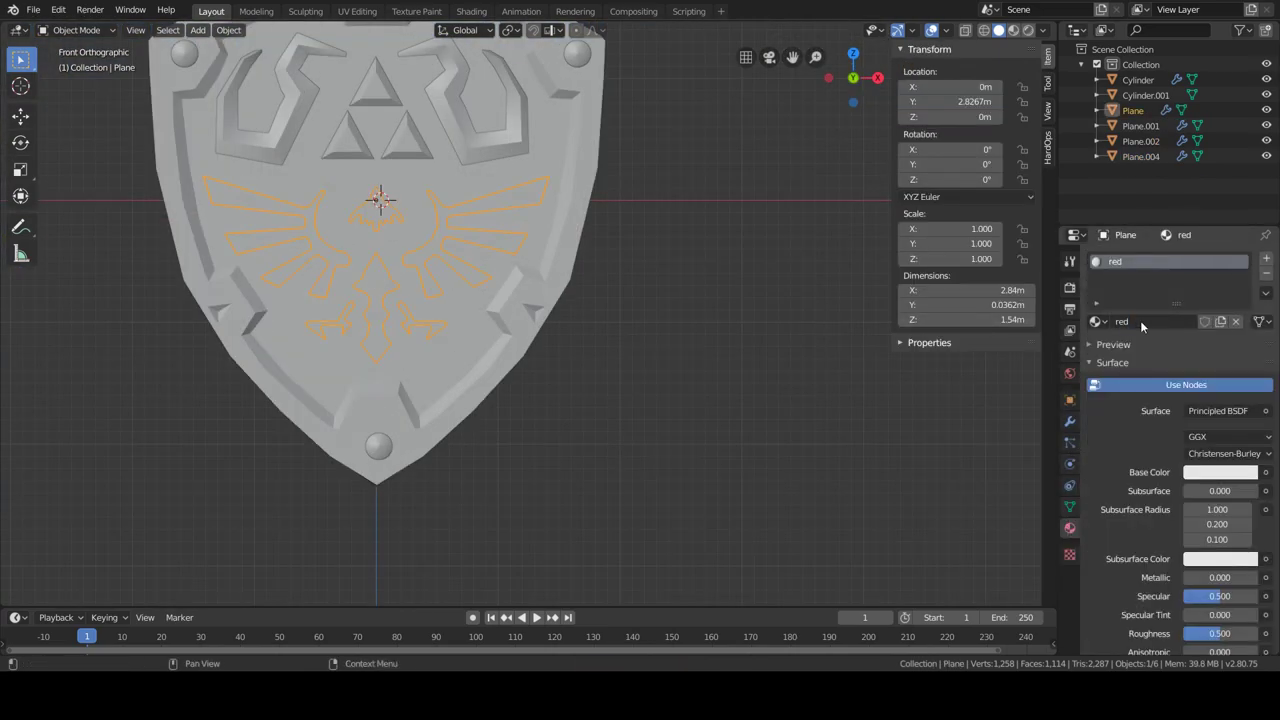
click(1220, 472)
click(1178, 338)
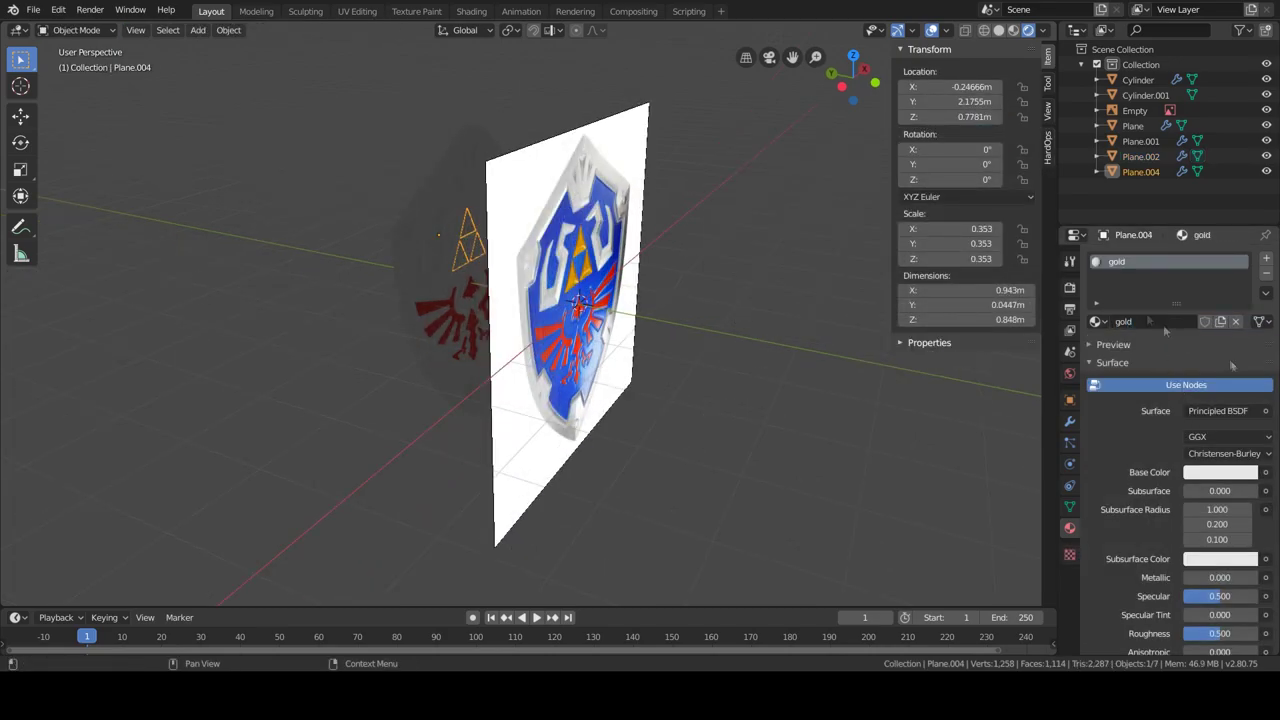
click(1237, 470)
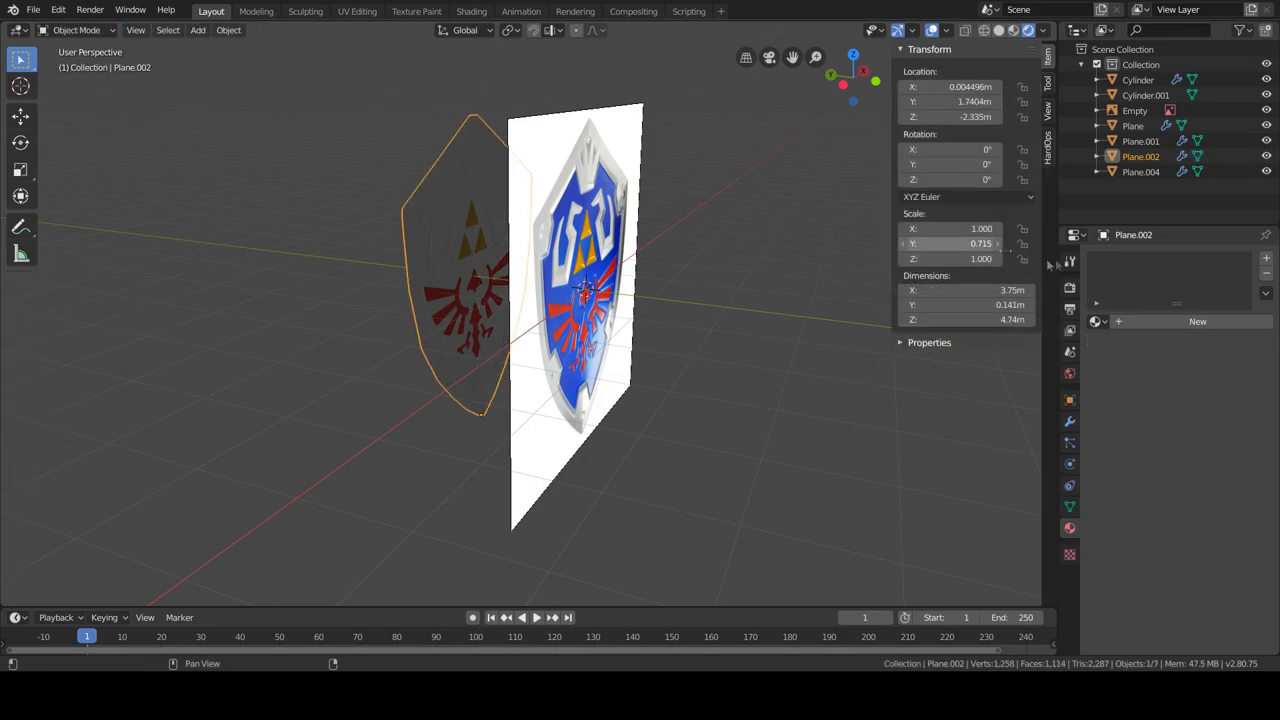
Create the shield body material, then add a second blue material to the selected faces.
click(1197, 321)
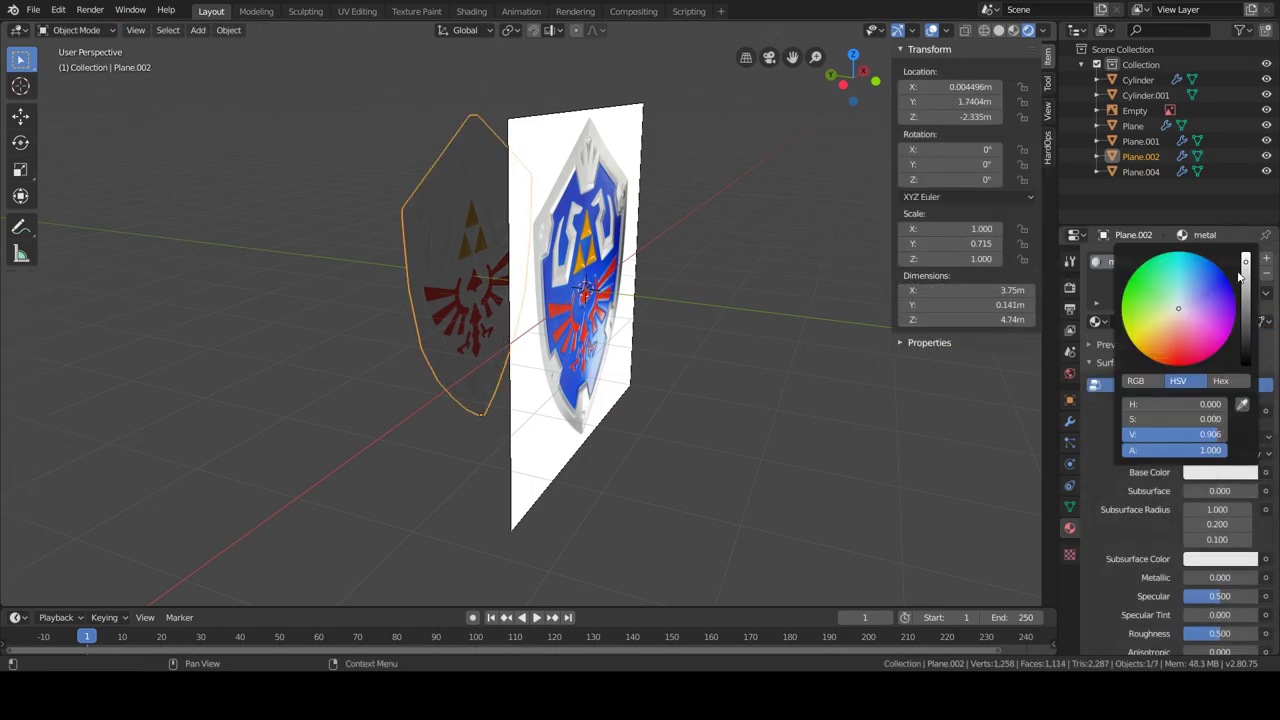
key(Tab)
click(1266, 258)
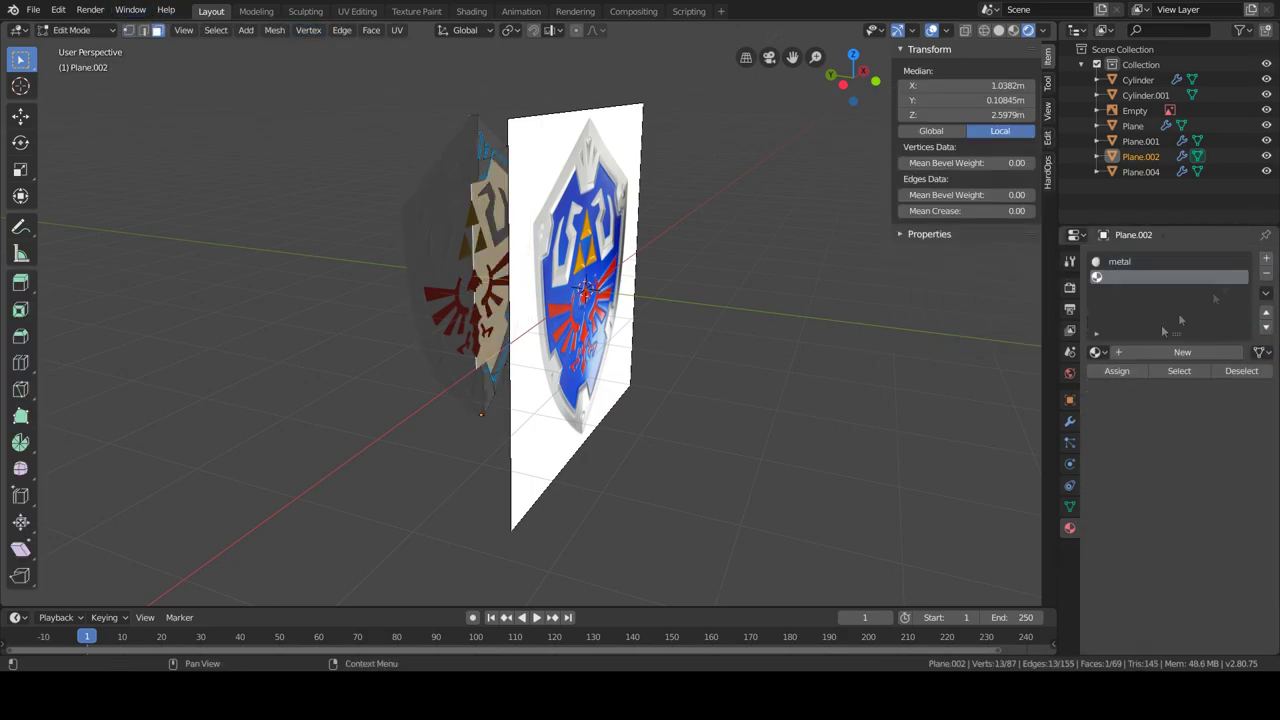
click(1160, 352)
click(1218, 521)
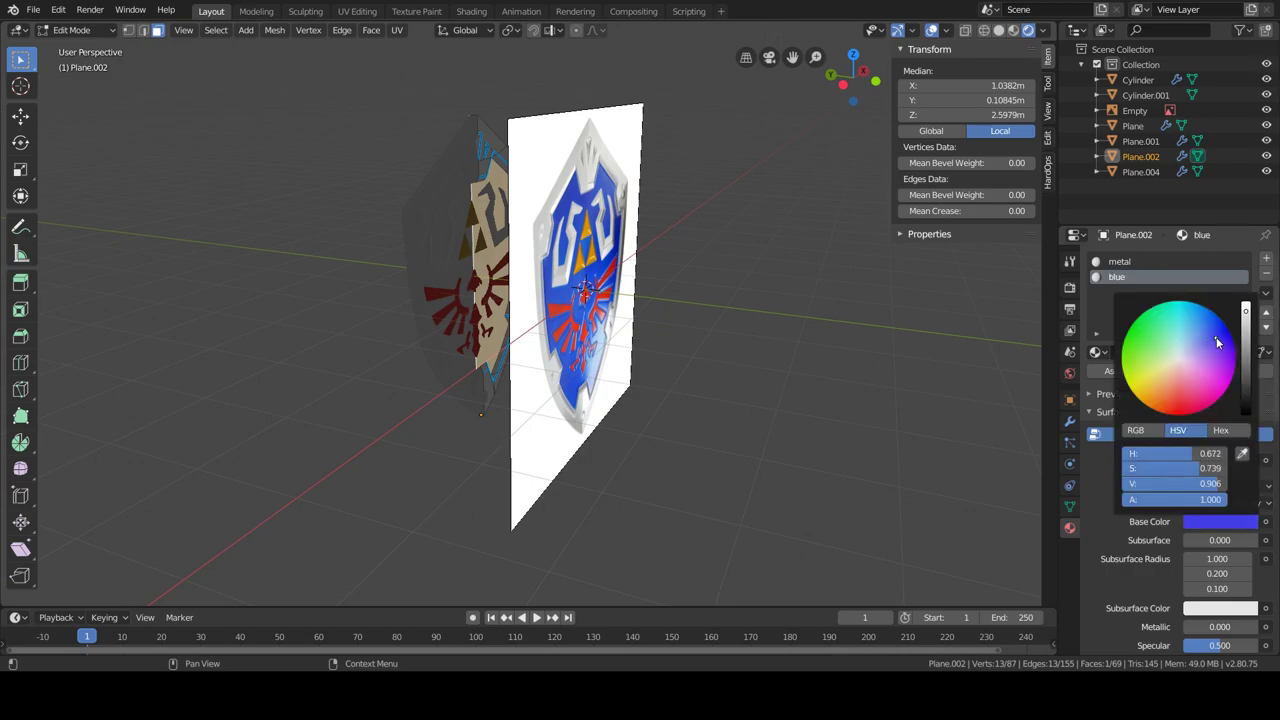
click(1109, 371)
Back in Object Mode, select the reference image Empty and delete it.
key(Tab)
click(1134, 110)
key(Delete)
key(shift+a)
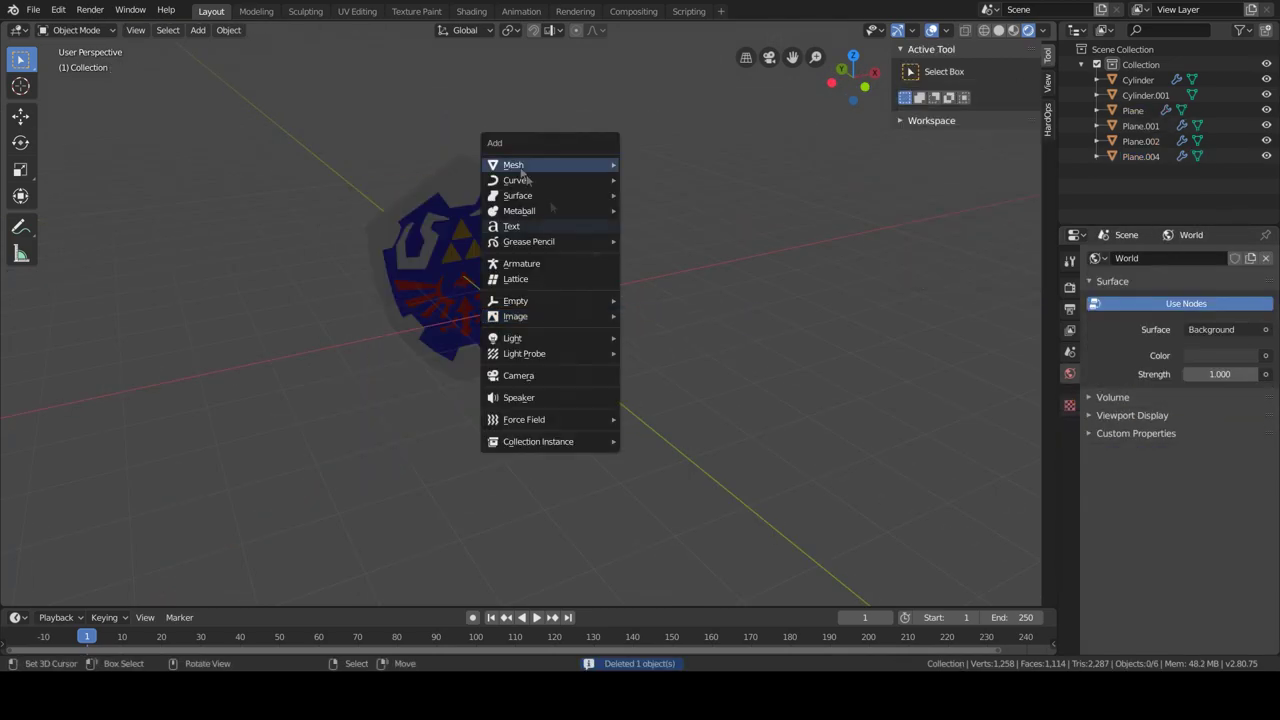
Add a plane, scale it into a large floor and lower it beneath the shield.
click(655, 165)
key(g)
key(z)
key(s)
click(759, 364)
key(g)
key(z)
click(708, 387)
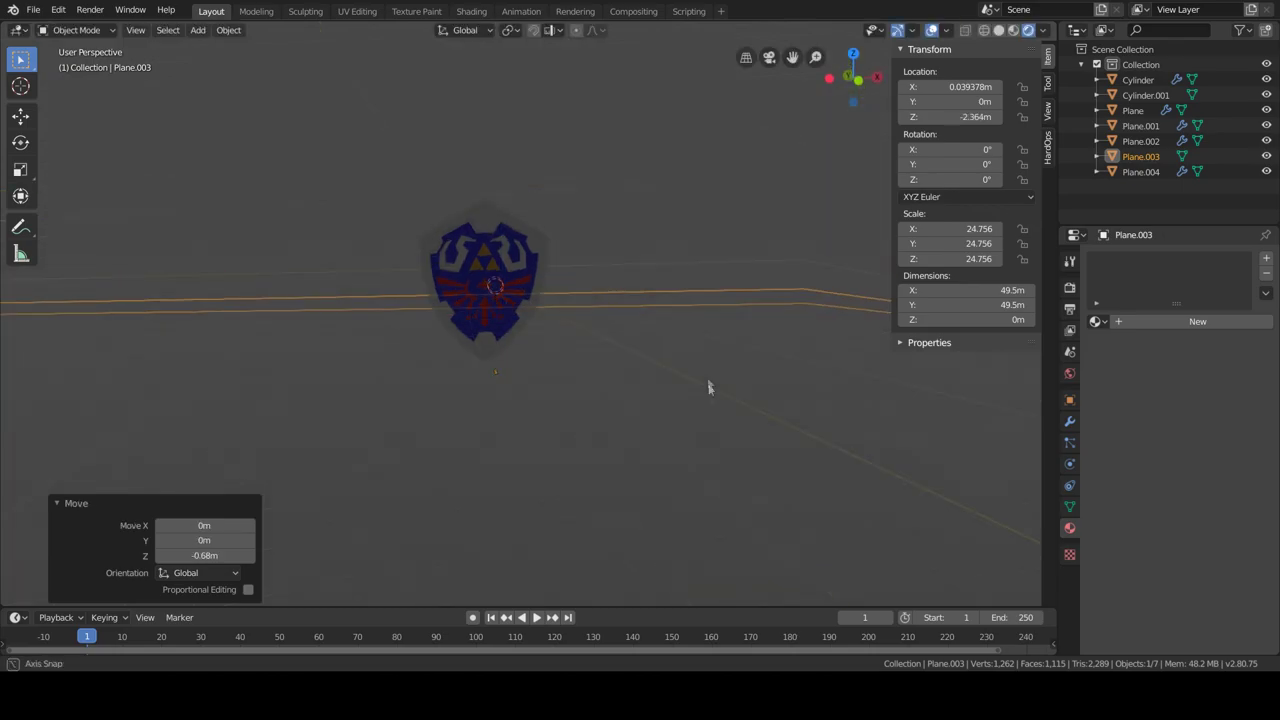
middle_drag(708, 387, 640, 370)
Set the world colour to an Environment Texture using adams_place_bridge_8k.hdr.
click(1070, 373)
click(1265, 355)
click(959, 456)
click(1253, 382)
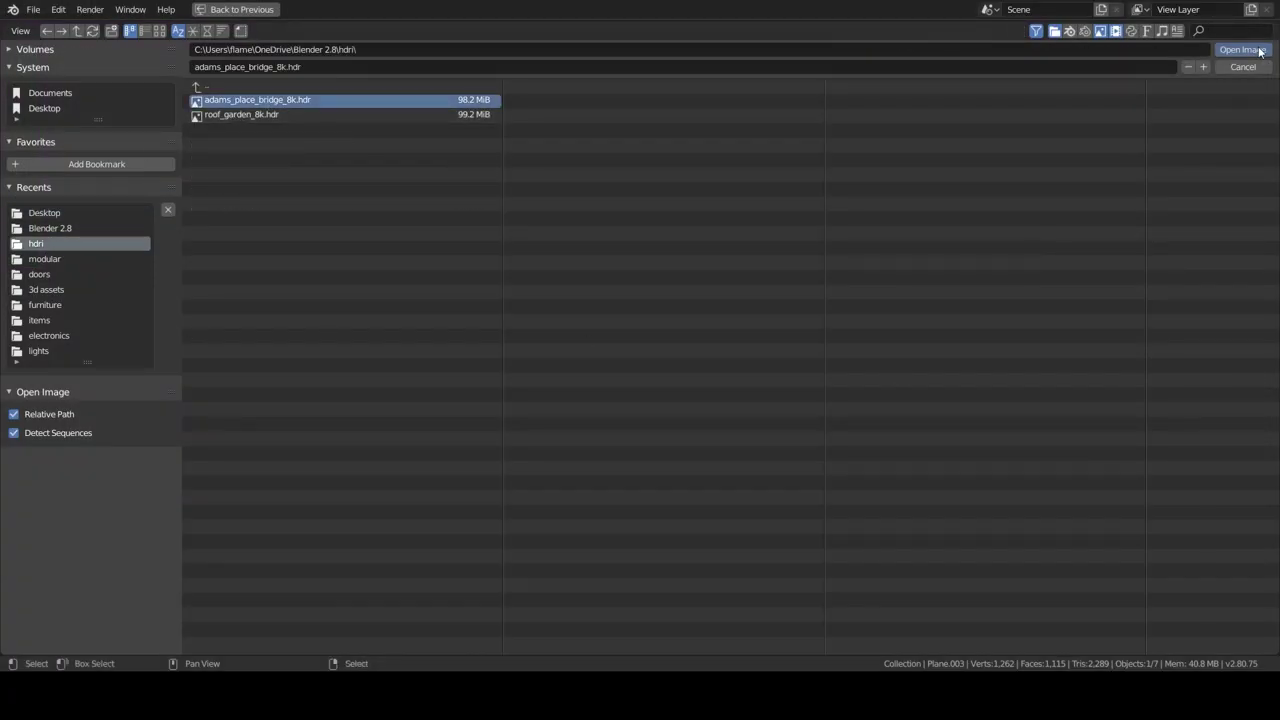
key(Return)
Add a camera and position it so its view frames the shield.
middle_drag(706, 392, 677, 362)
key(shift+a)
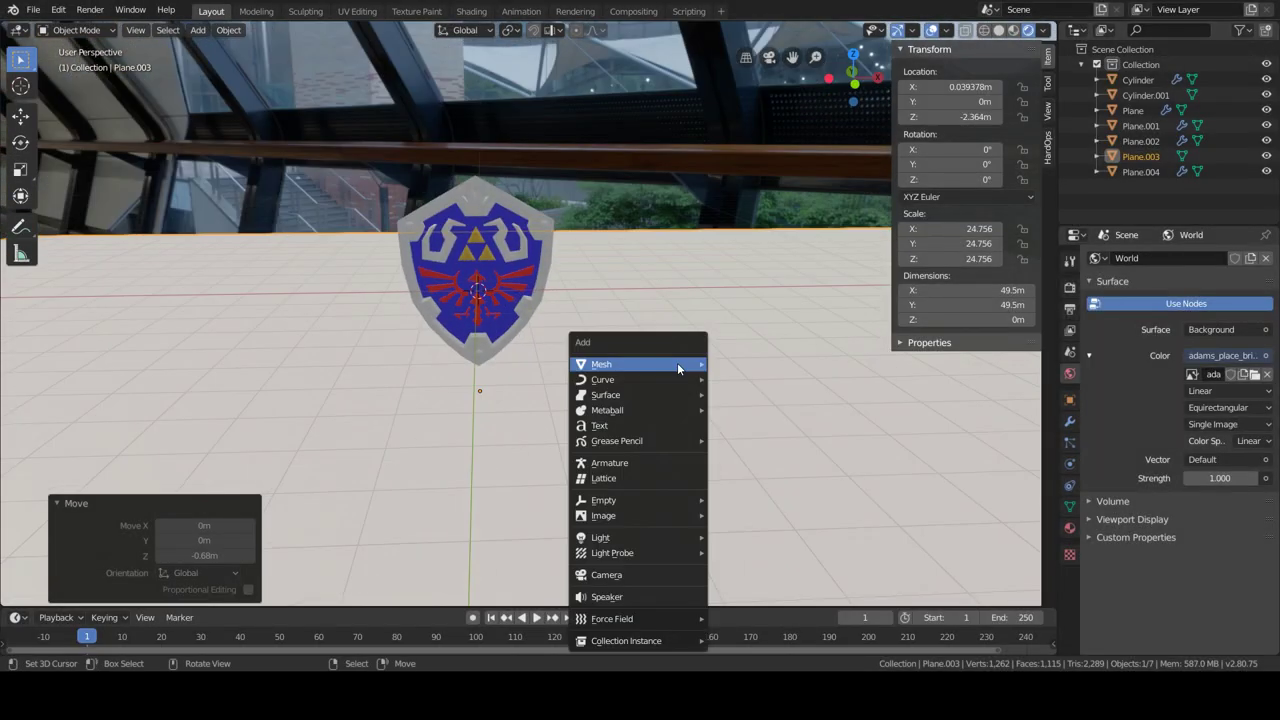
click(642, 574)
middle_drag(642, 574, 682, 311)
key(g)
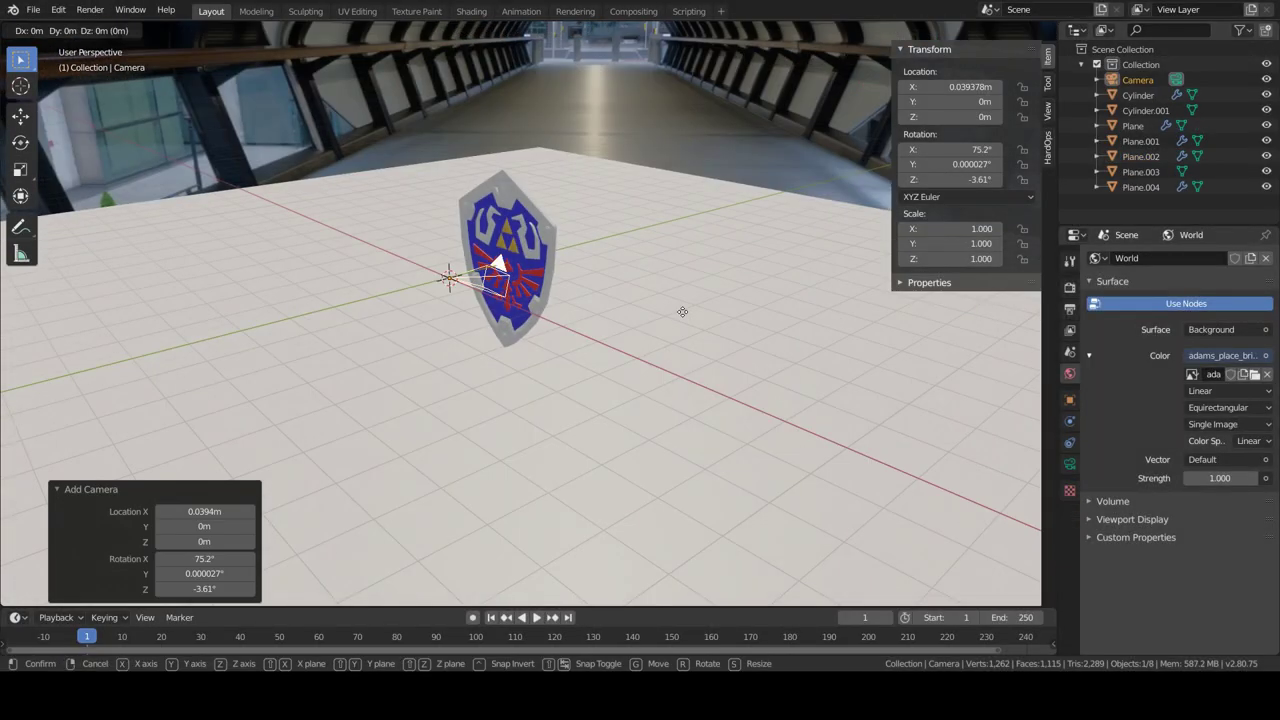
click(427, 423)
key(KP_0)
key(g)
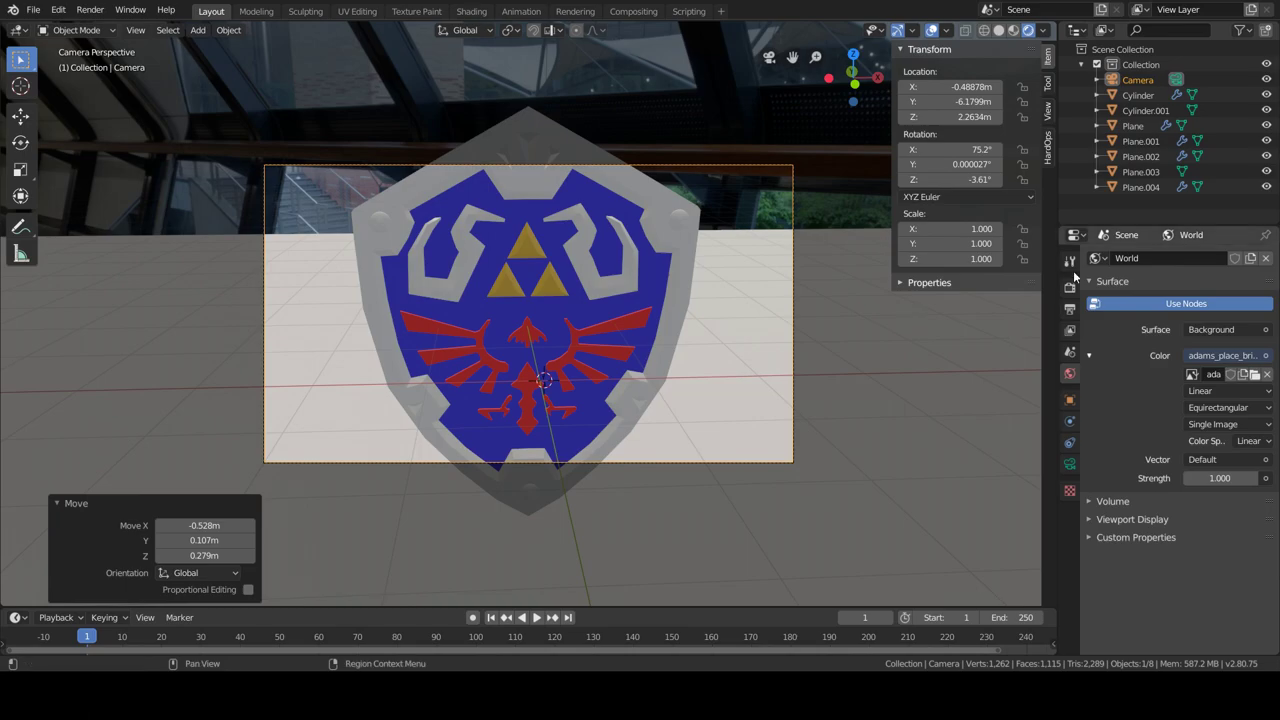
click(1070, 285)
Select the floor plane and edit its geometry into a curved backdrop.
click(1070, 464)
click(893, 420)
mouse_move(893, 420)
middle_down()
mouse_move(810, 405)
mouse_move(760, 414)
middle_up()
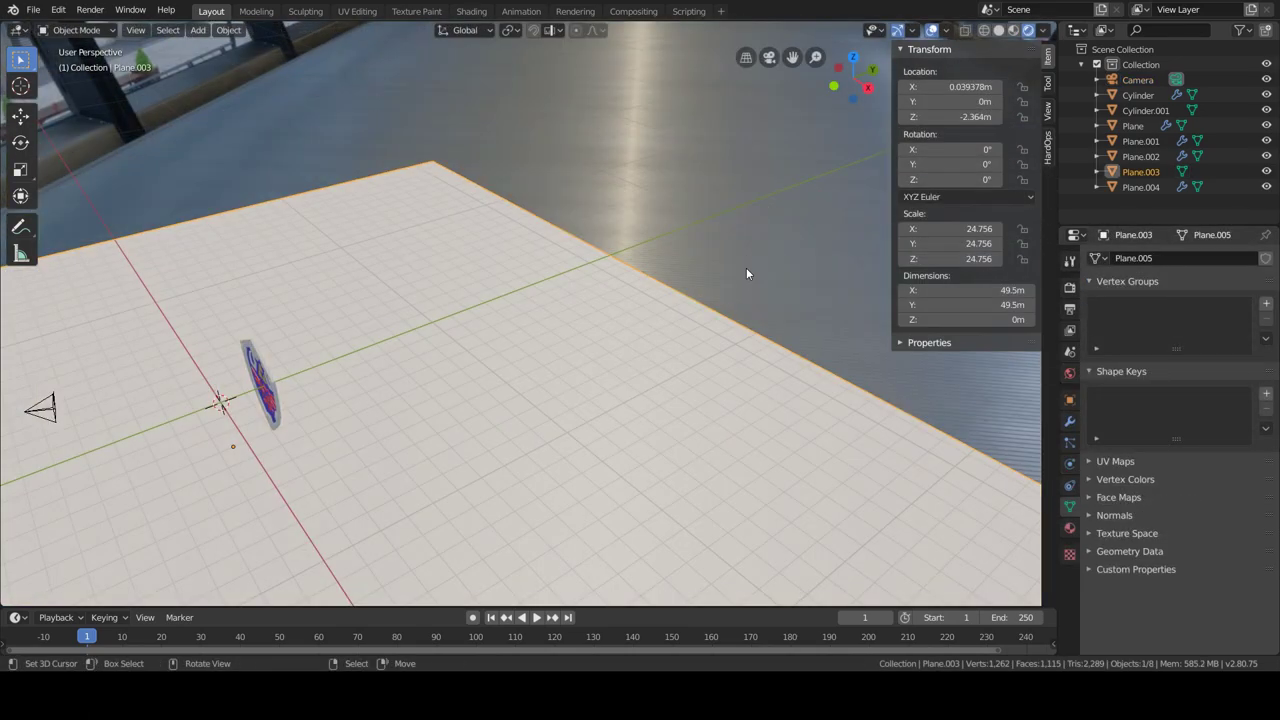
key(Tab)
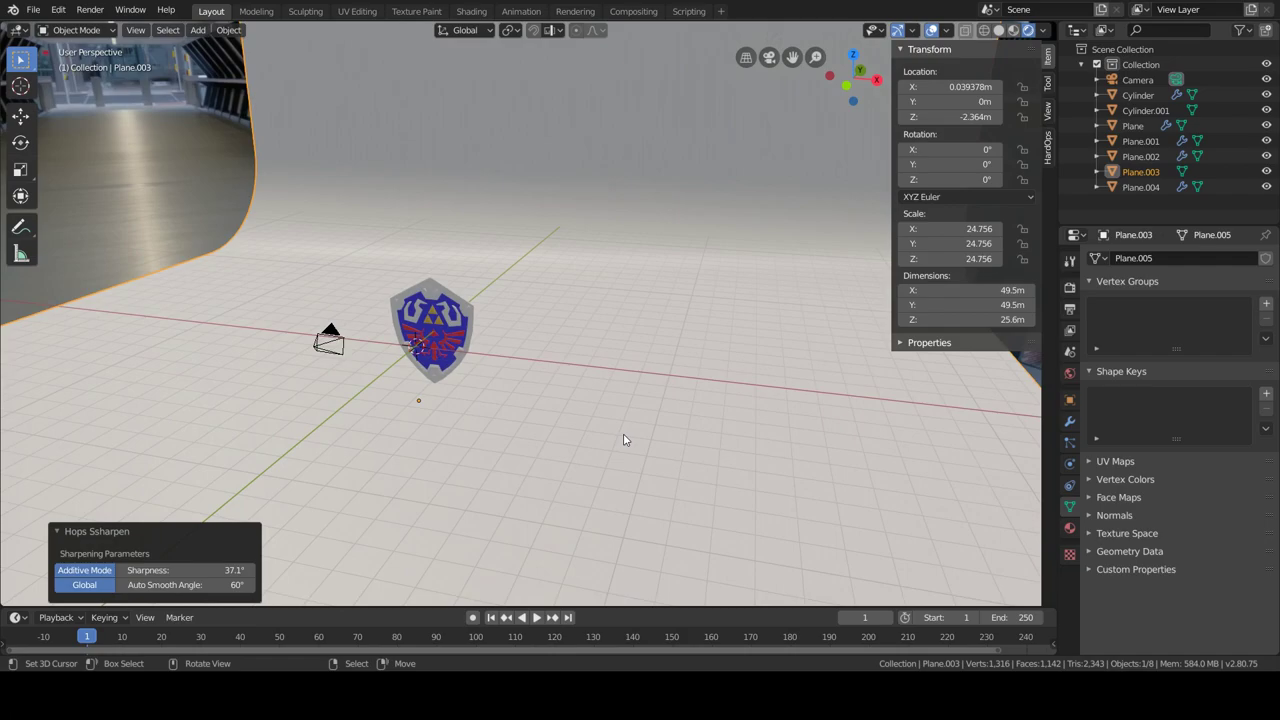
Add a sun light, move it along Y and rotate it around Z to cast a shadow.
key(shift+a)
mouse_move(587, 402)
click(690, 415)
click(537, 251)
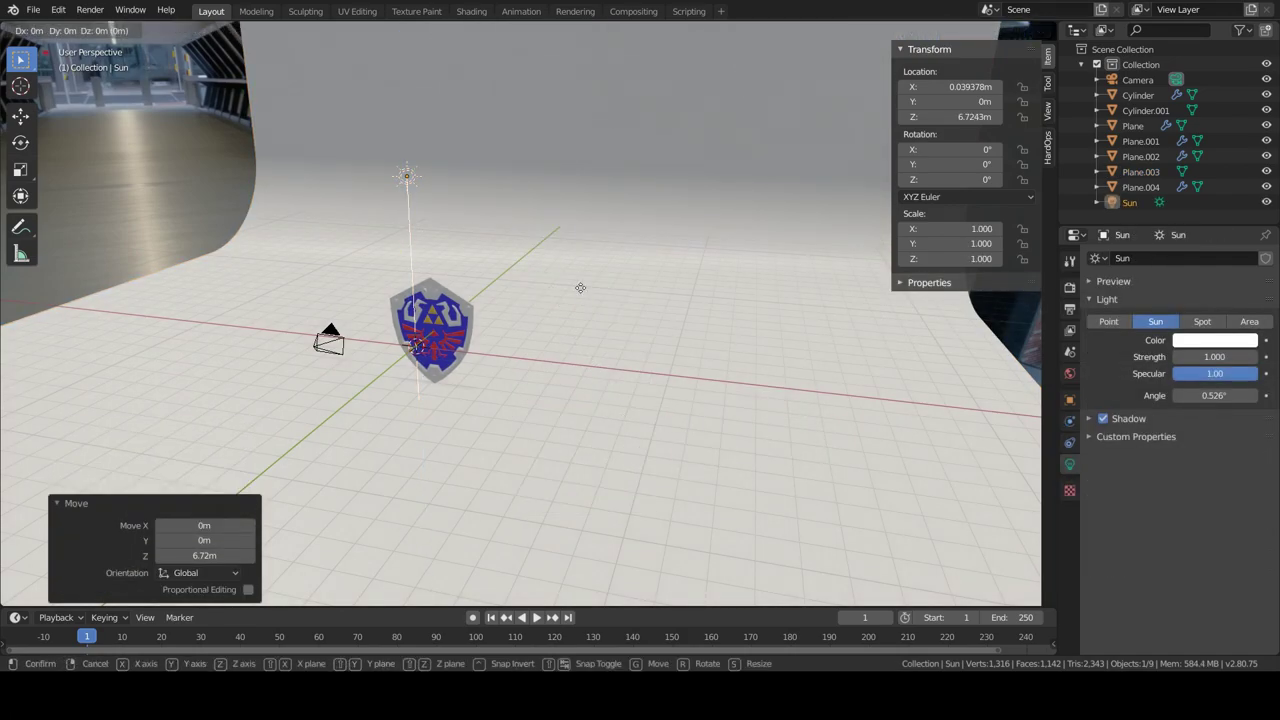
middle_drag(537, 251, 600, 450)
key(g)
key(y)
click(622, 565)
key(r)
key(z)
click(549, 562)
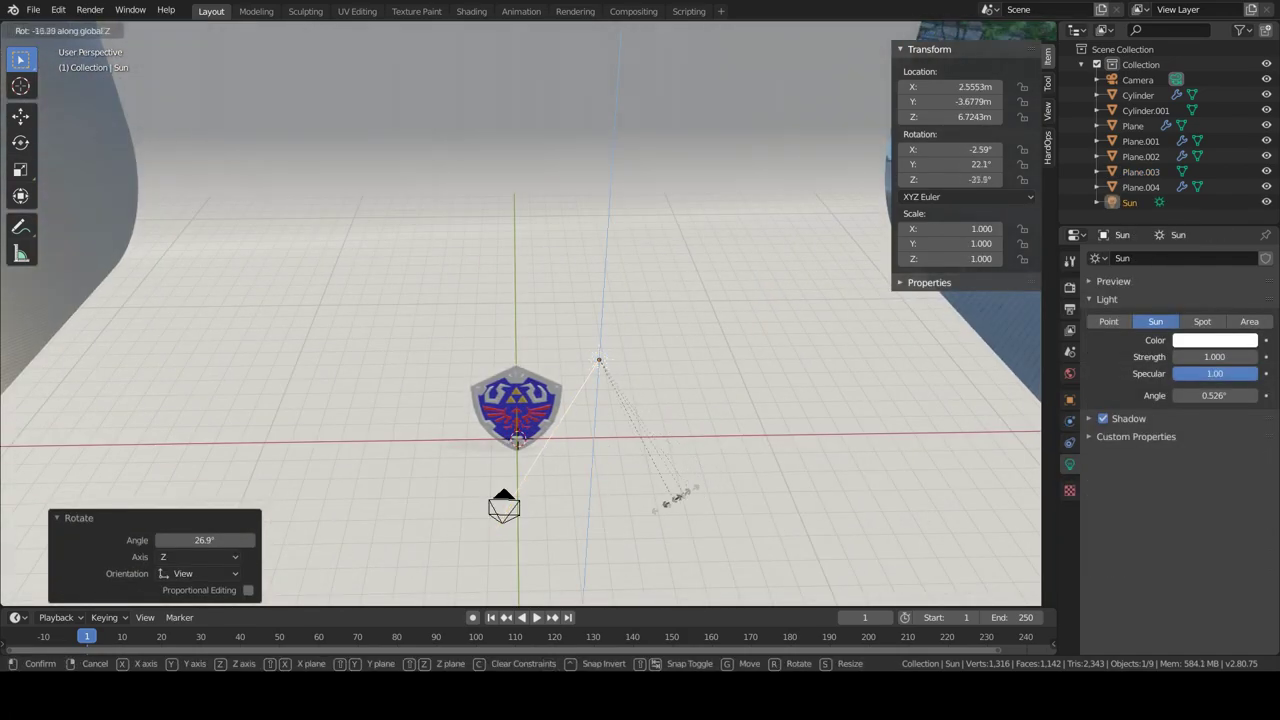
key(KP_0)
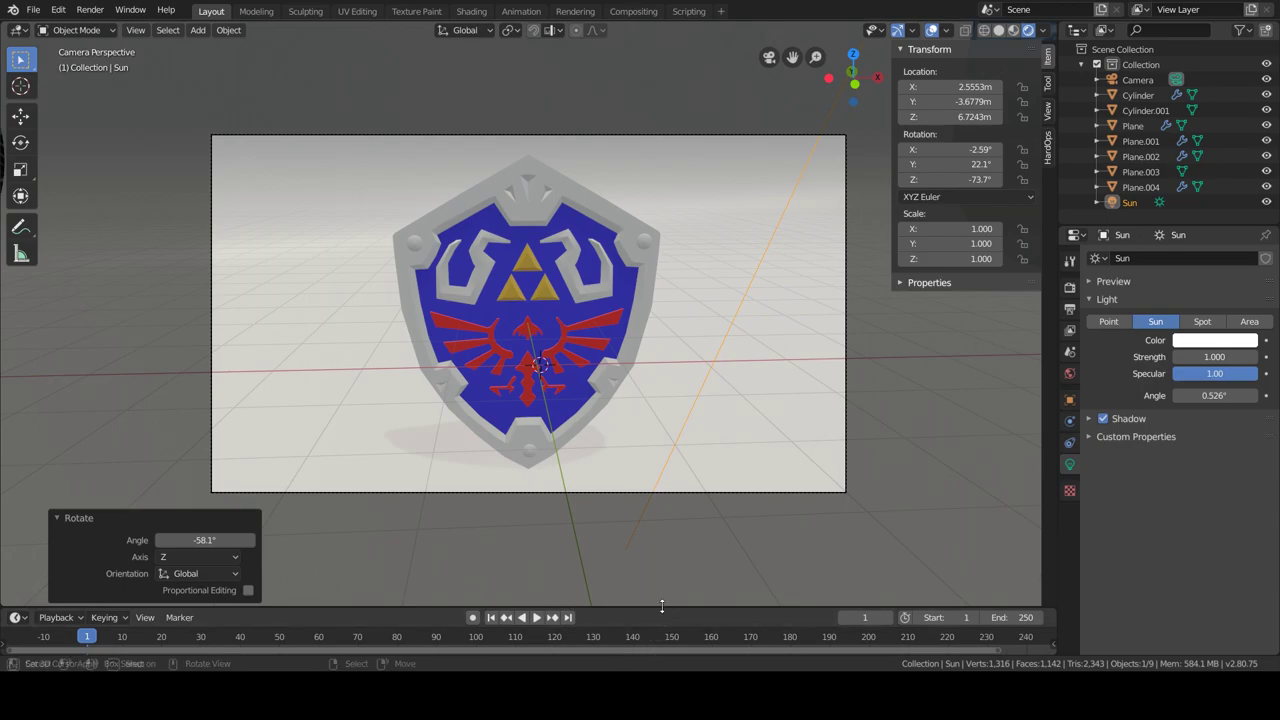
Enlarge the bottom area, turn it into a Shader Editor and select the shield.
drag(657, 607, 657, 316)
click(16, 326)
click(53, 432)
click(1140, 156)
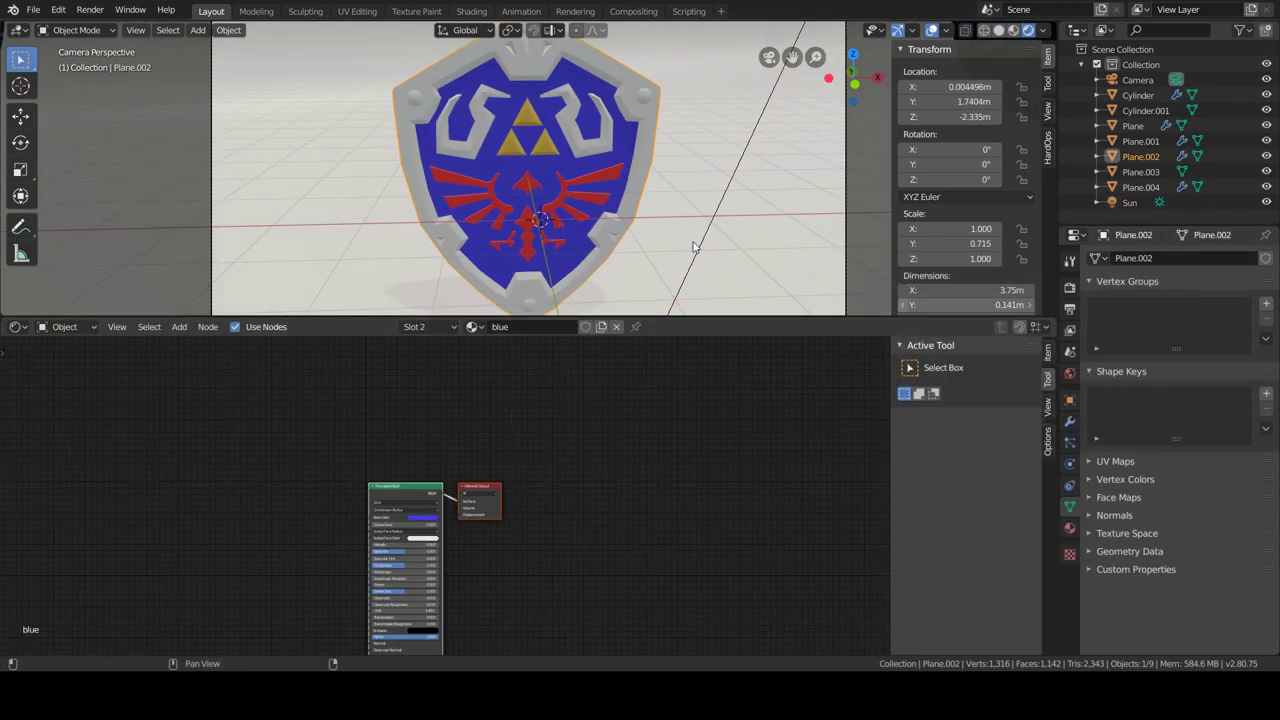
Raise the metal material's Metallic value in the shader nodes.
click(1069, 373)
click(1069, 527)
middle_drag(400, 560, 522, 454)
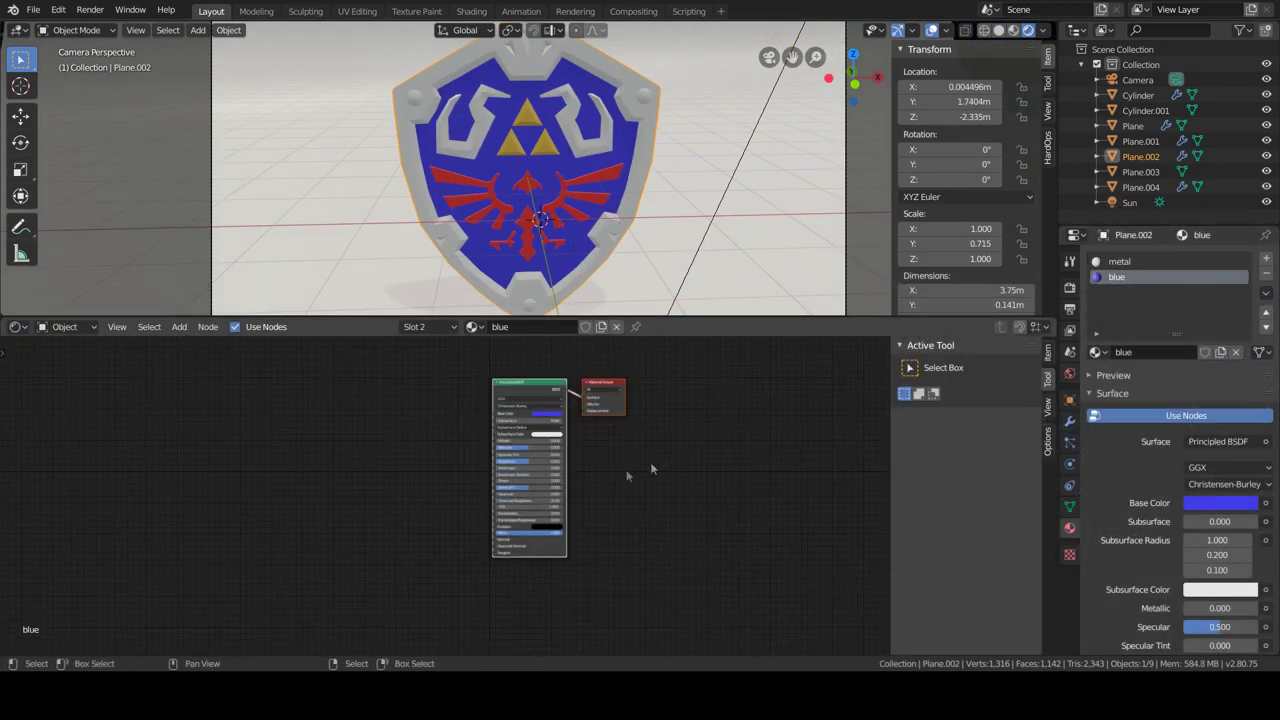
scroll(511, 548, up, 5)
click(1119, 261)
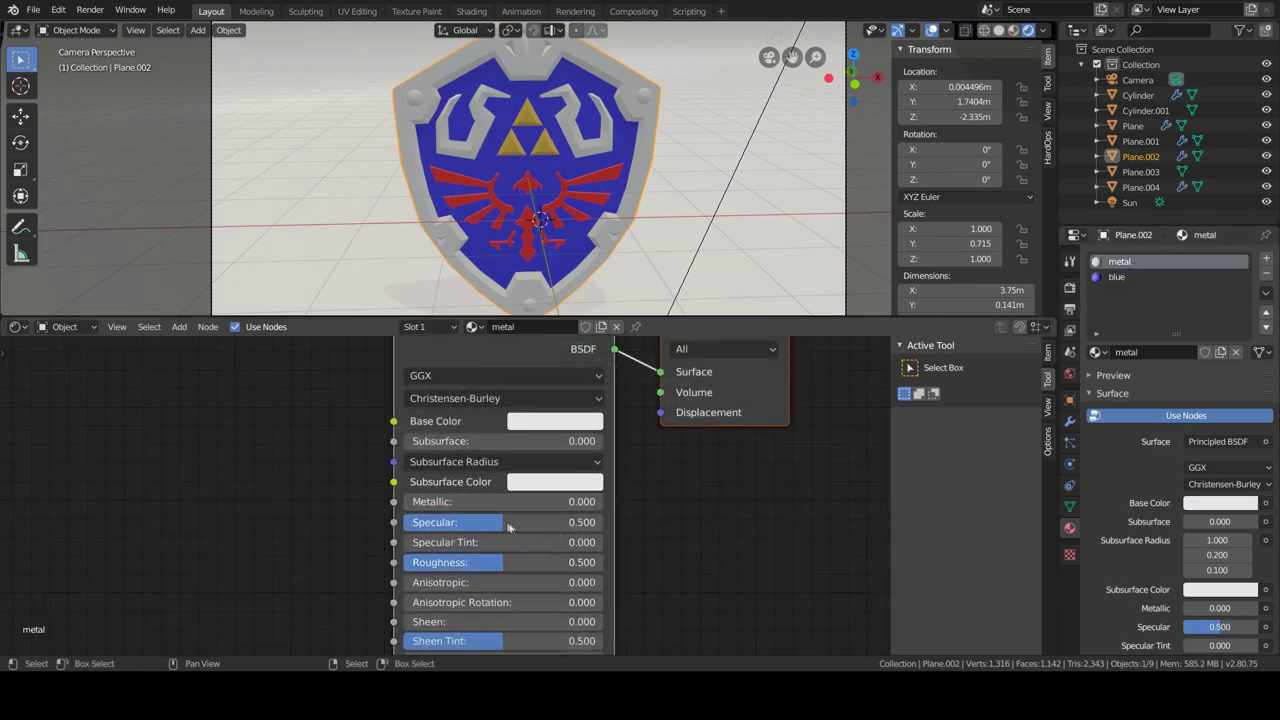
drag(420, 501, 596, 501)
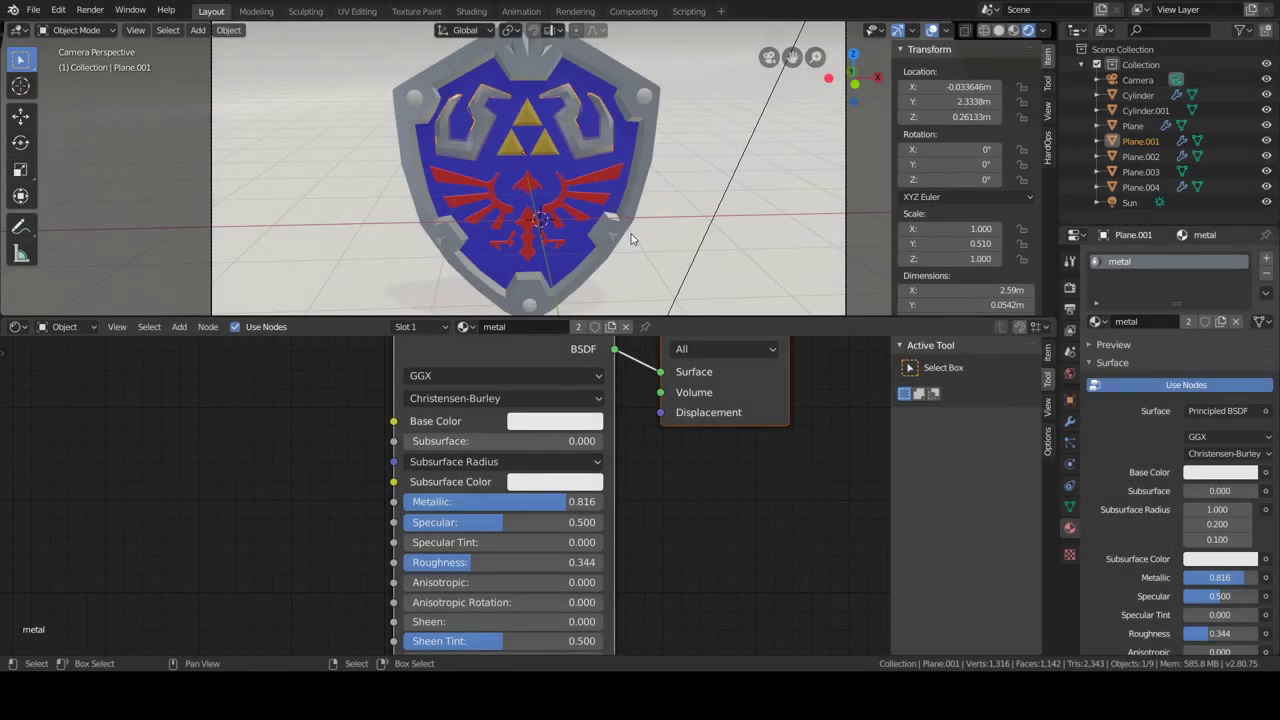
Assign the gold material to the Cylinder and the red material to the Plane.
click(1137, 95)
click(1100, 321)
click(1029, 359)
click(1133, 126)
click(1100, 321)
click(1006, 403)
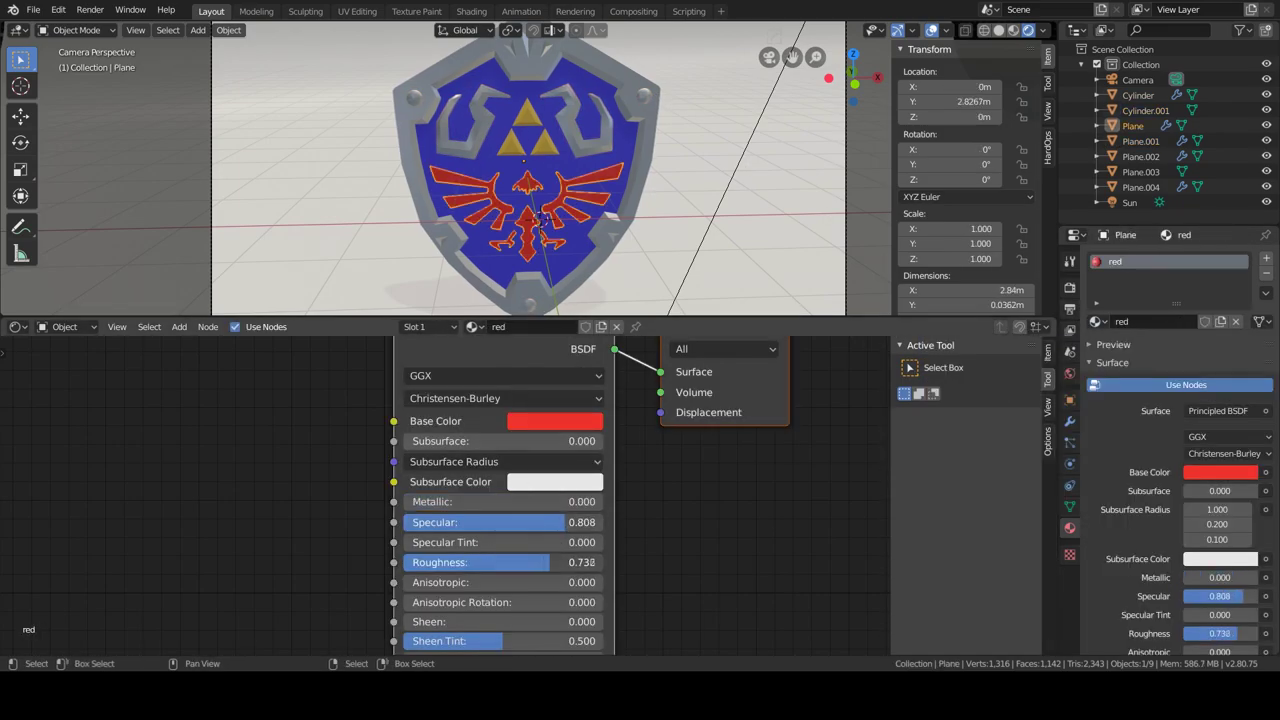
Lower the gold material's Roughness to 0.328 on Plane.004 and recheck through the camera.
click(1140, 187)
drag(510, 562, 470, 562)
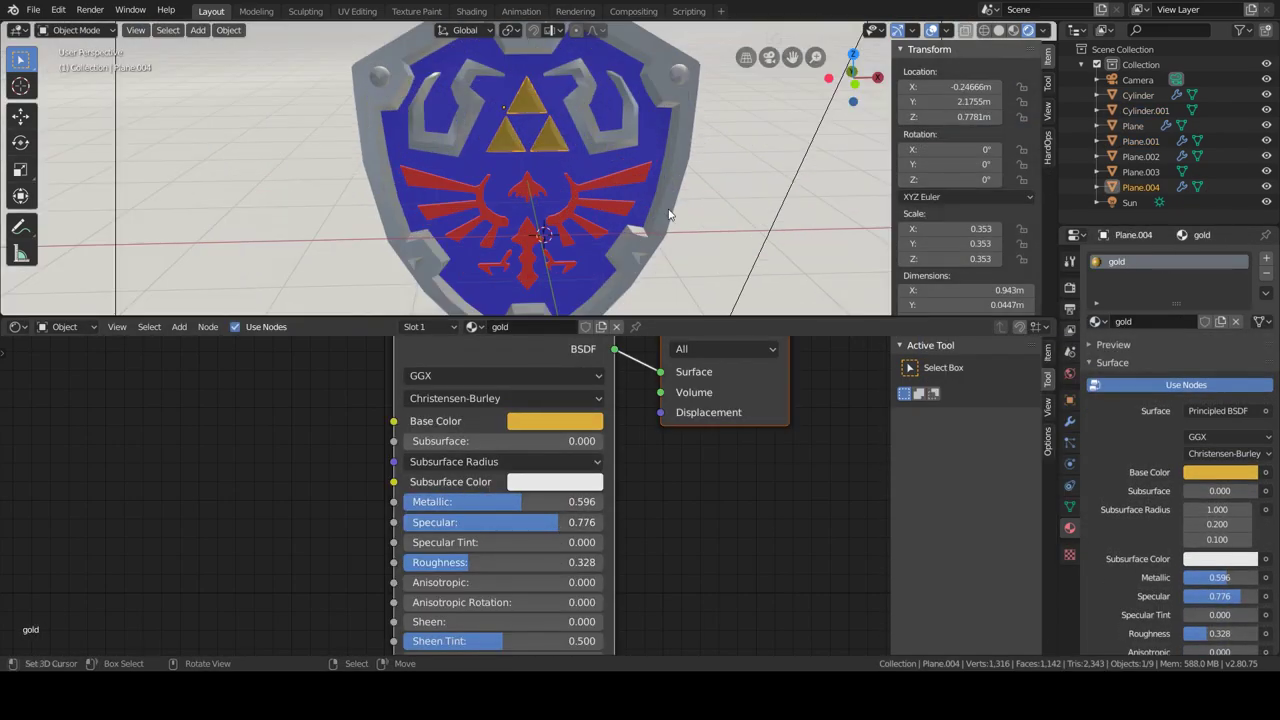
scroll(669, 214, down, 3)
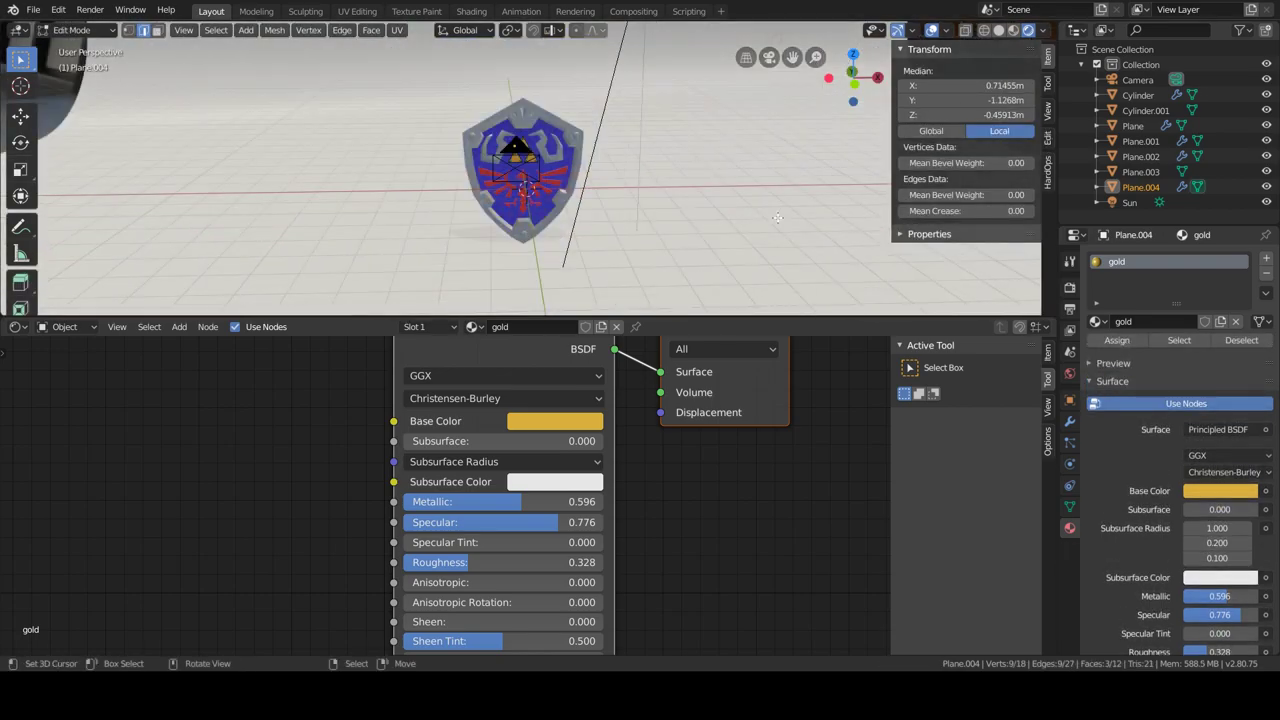
key(Tab)
middle_drag(963, 257, 596, 210)
key(Tab)
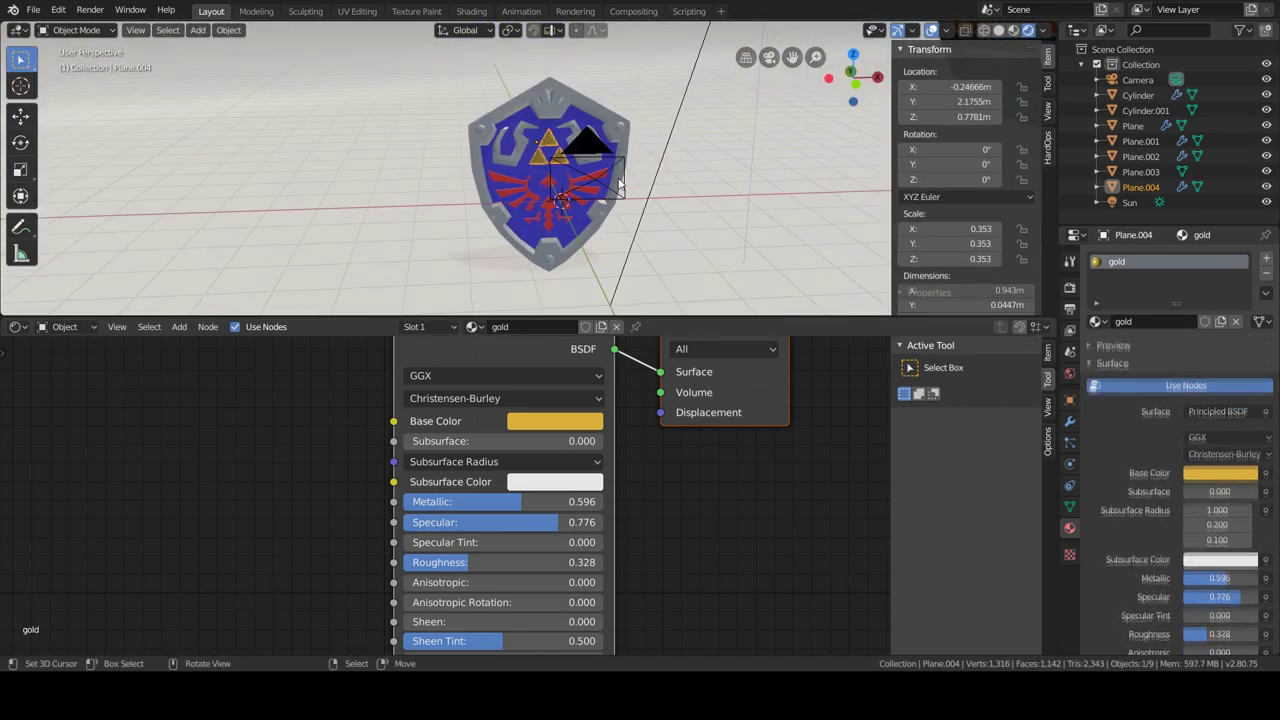
key(KP_0)
scroll(618, 177, up, 3)
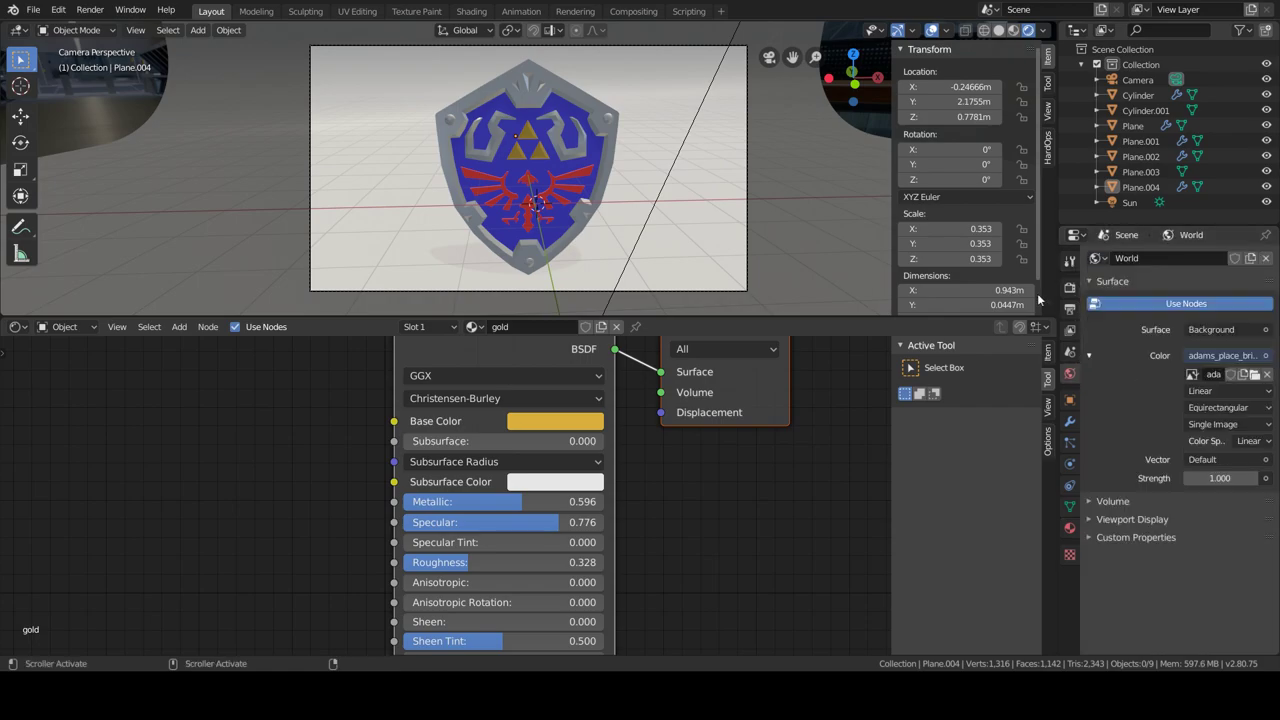
Enable Ambient Occlusion, Bloom and Screen Space Reflections in the Eevee render settings.
click(1070, 287)
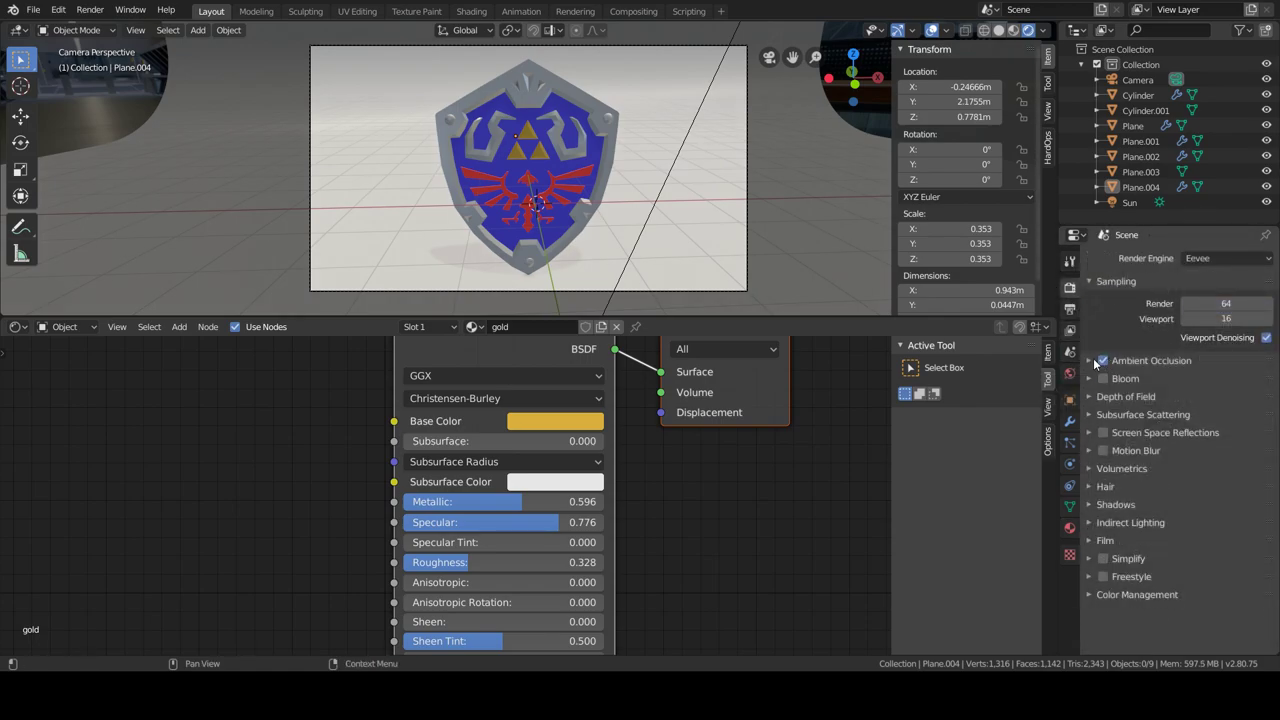
click(1095, 362)
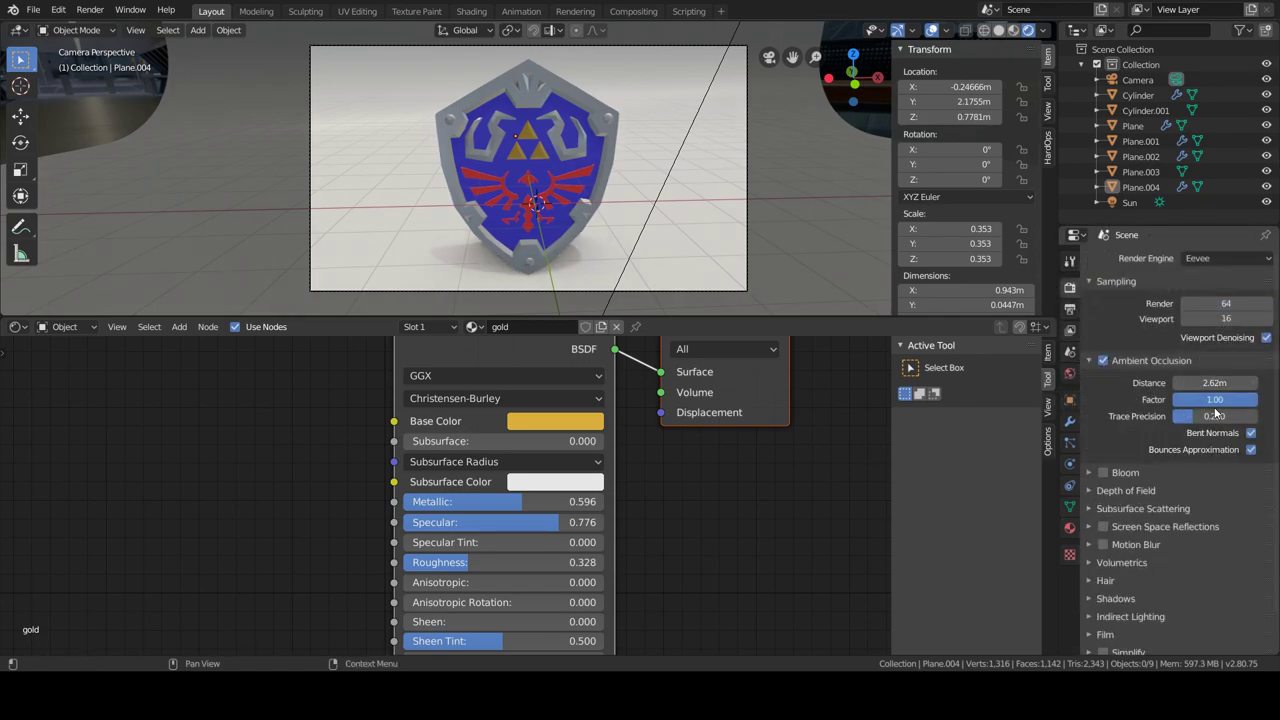
click(1110, 474)
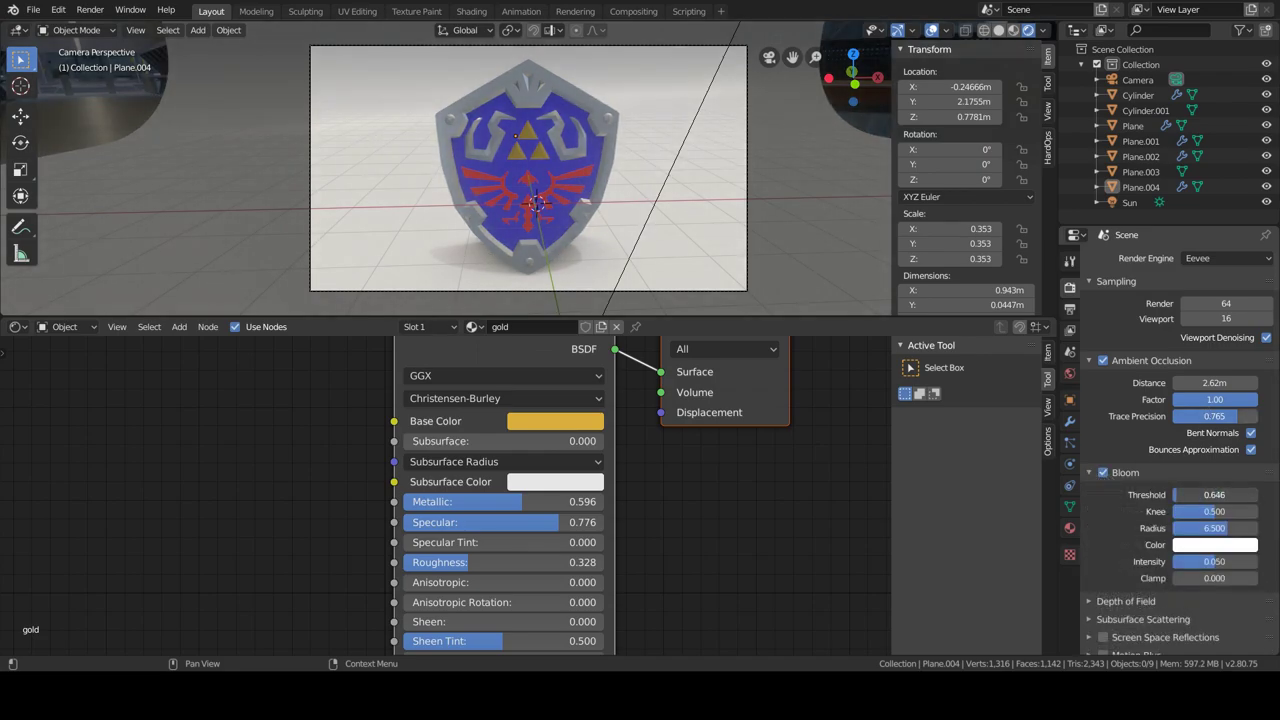
click(1089, 472)
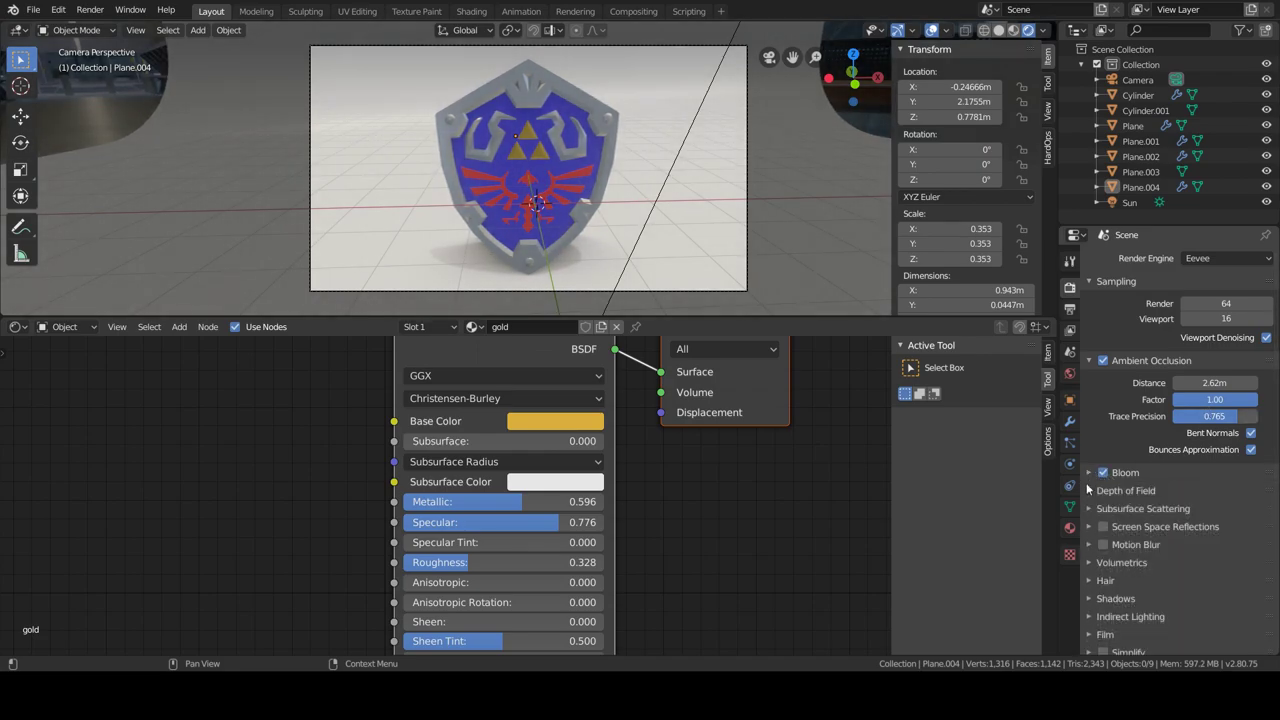
scroll(1089, 496, down, 1)
click(1108, 505)
scroll(1180, 530, down, 1)
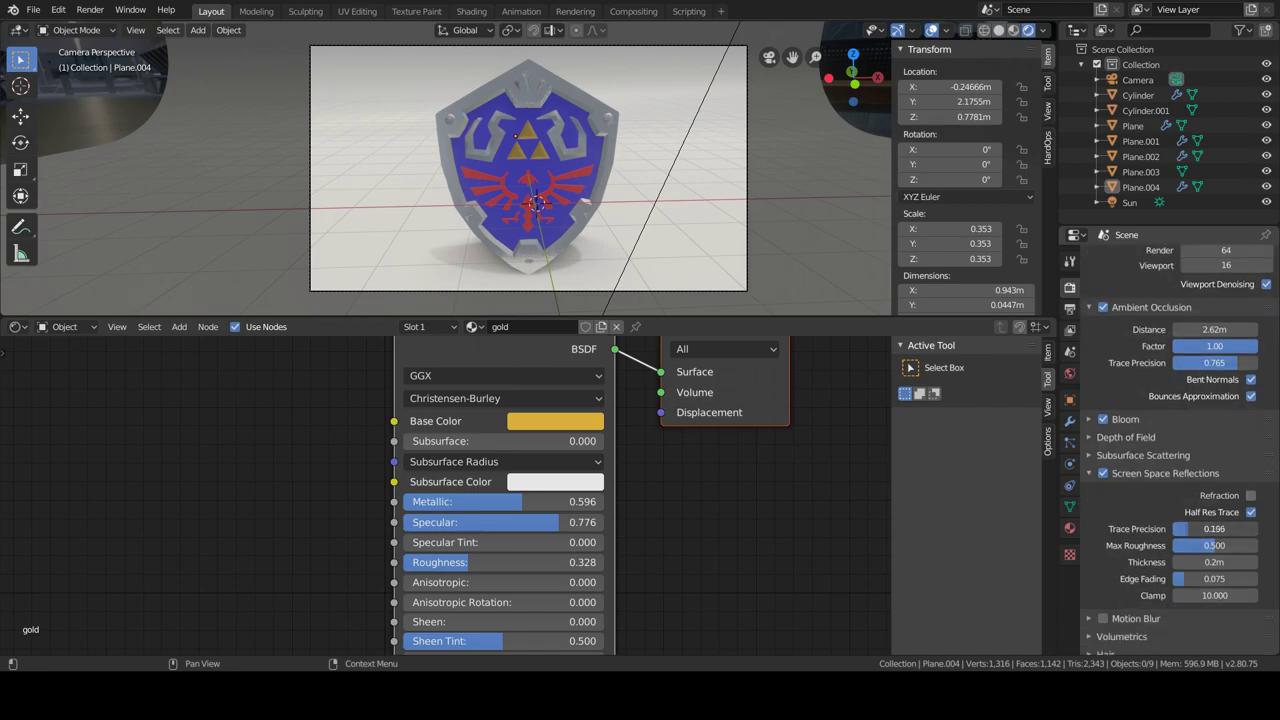
scroll(1193, 549, down, 4)
Review the Shadows and Indirect Lighting panels, then set Color Management Look to Very High Contrast.
click(1089, 556)
scroll(1089, 556, down, 2)
click(1089, 526)
click(1090, 578)
scroll(1220, 562, down, 5)
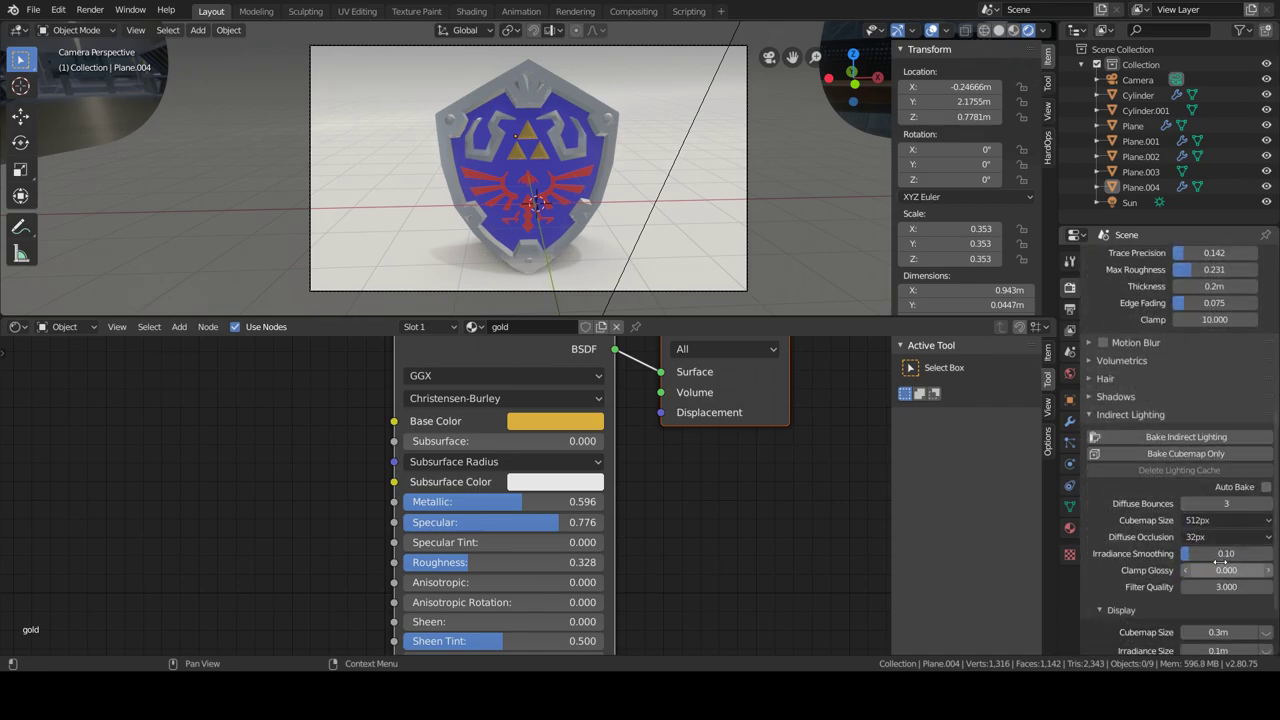
click(1130, 414)
click(1137, 539)
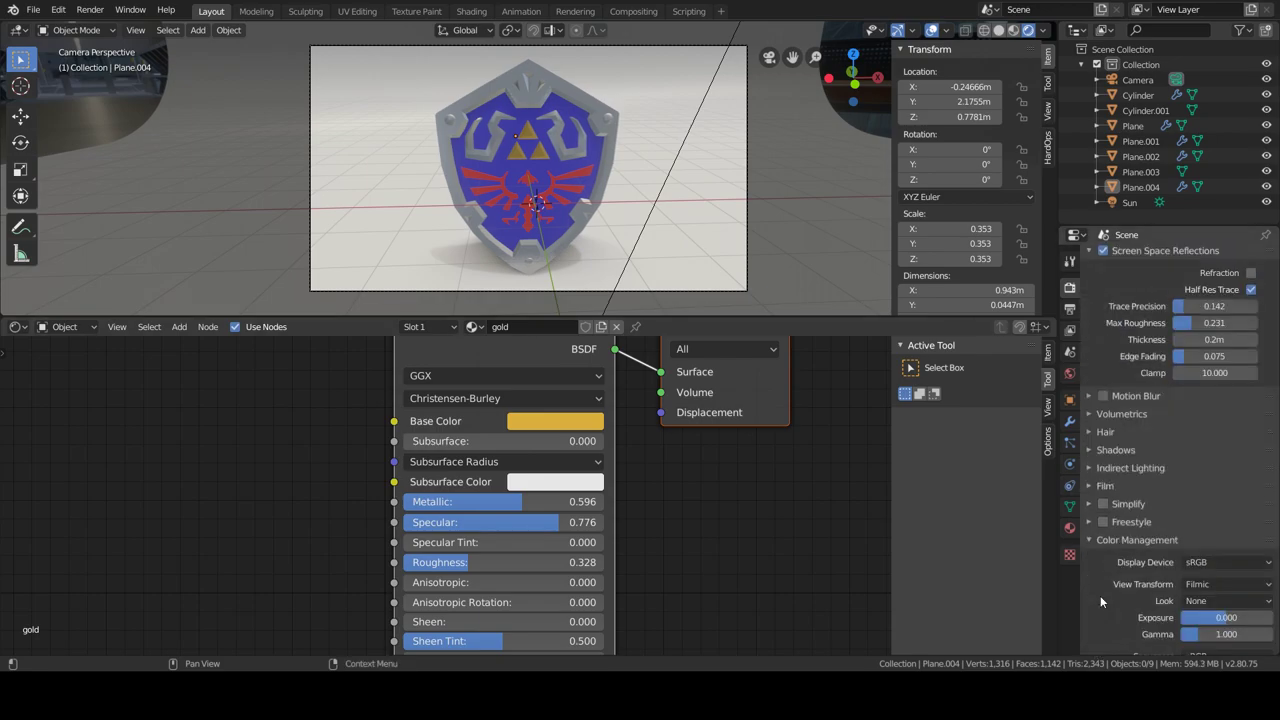
scroll(1200, 560, down, 1)
click(1228, 568)
click(1210, 534)
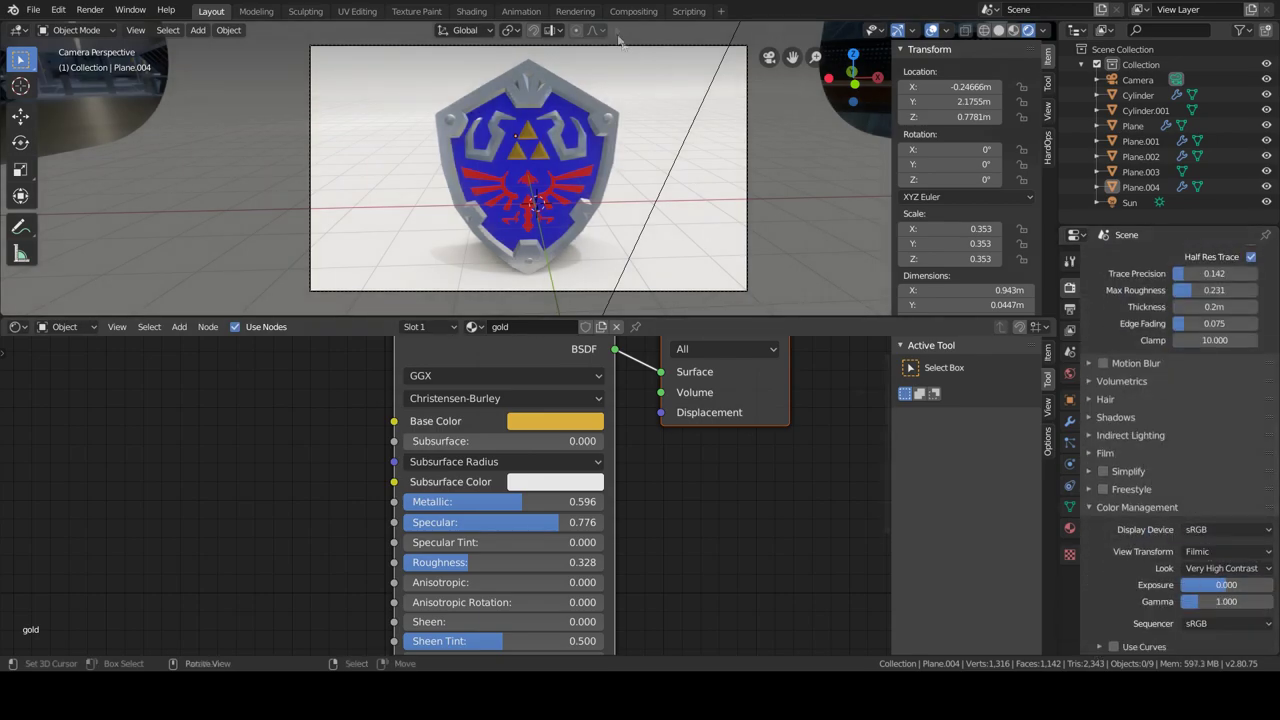